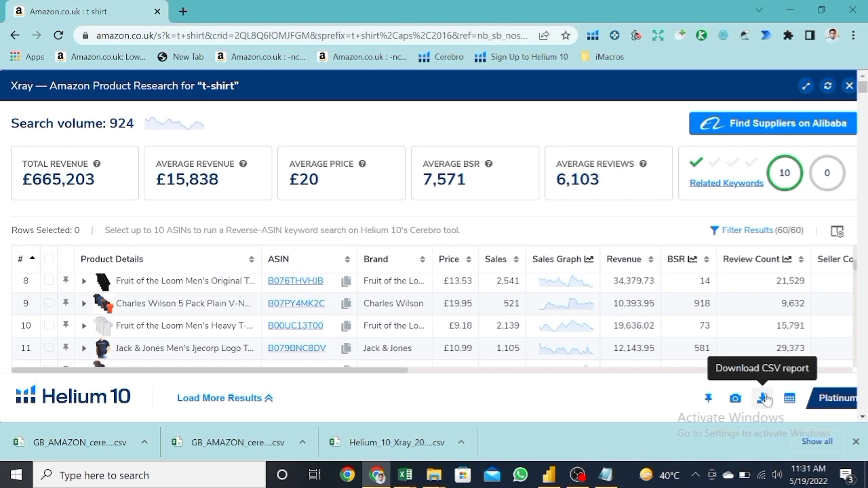
Step: Download the t-shirt Xray results as a CSV report, open the file in Excel and dismiss the Office activation notice
left_click(764, 399)
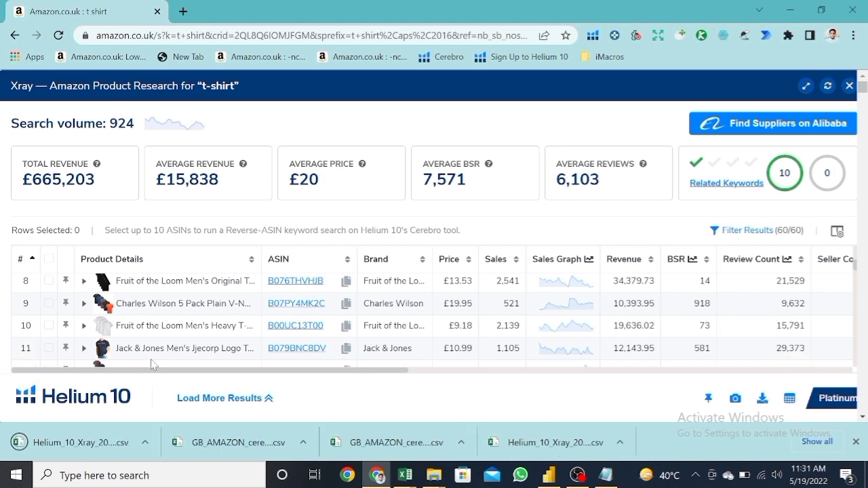
left_click(105, 443)
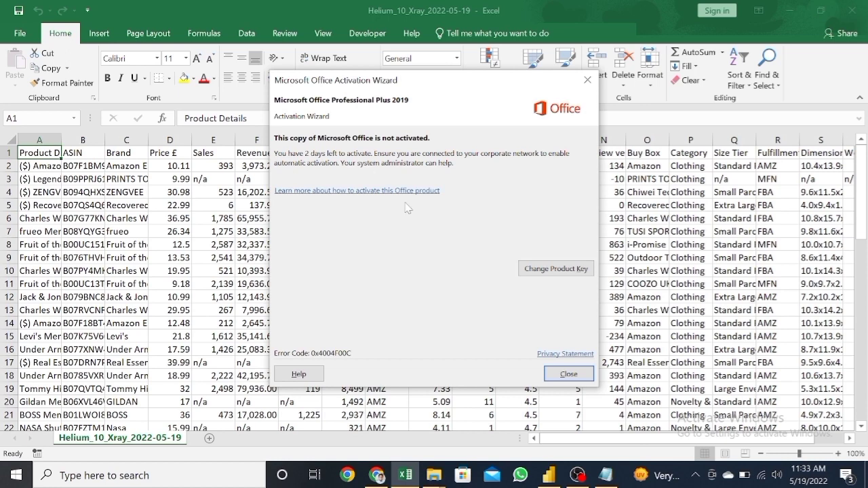
key("Escape")
Step: Insert a new column before Product Details and give it the header "serial no"
right_click(40, 141)
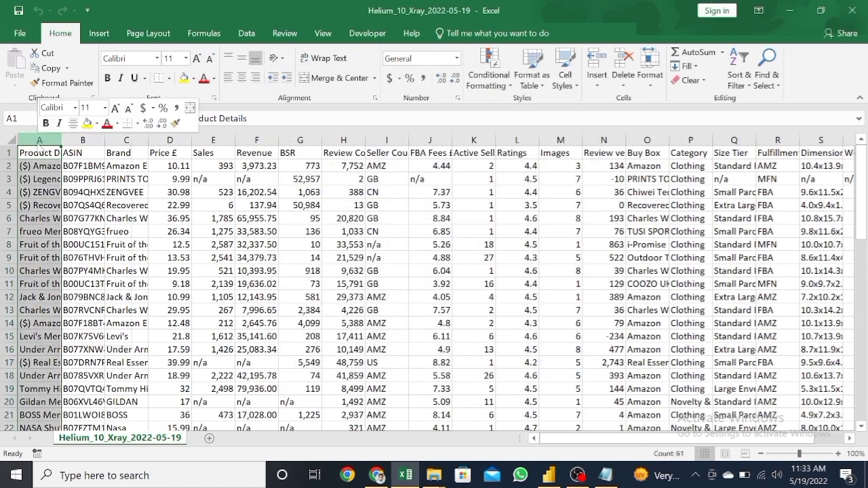
left_click(76, 239)
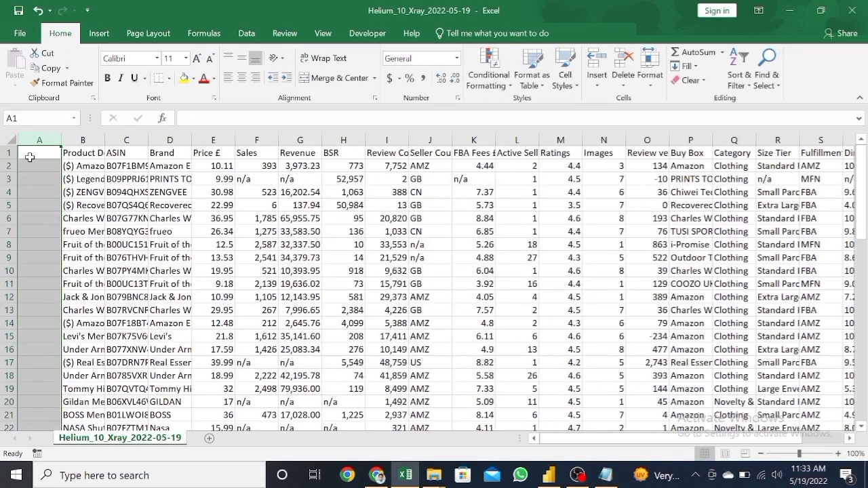
left_click(30, 156)
type("s")
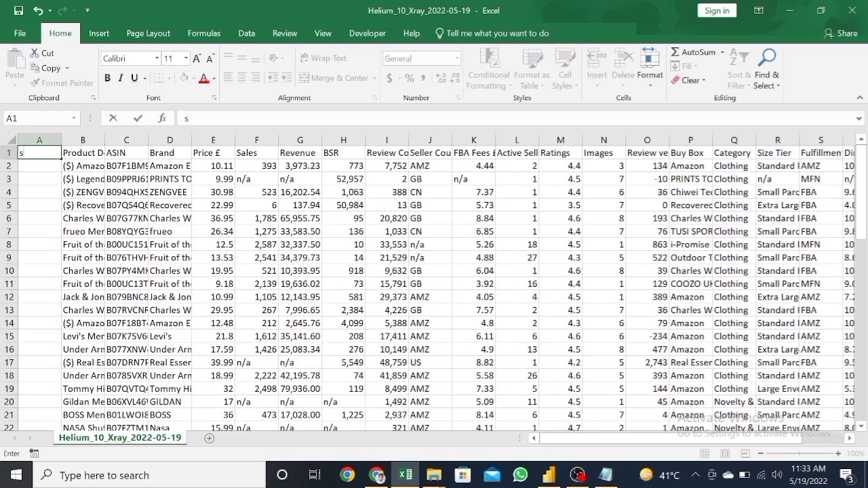
type("erial no")
key("Return")
Step: Enter 1 and 2 in the first two serial no cells and fill the series down all product rows
type("1")
key("Return")
type("2")
key("Return")
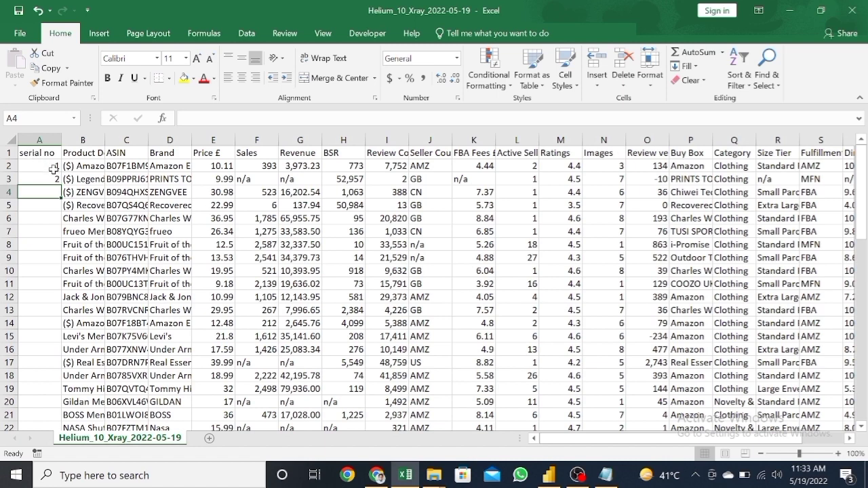
left_click_drag(53, 168, 57, 180)
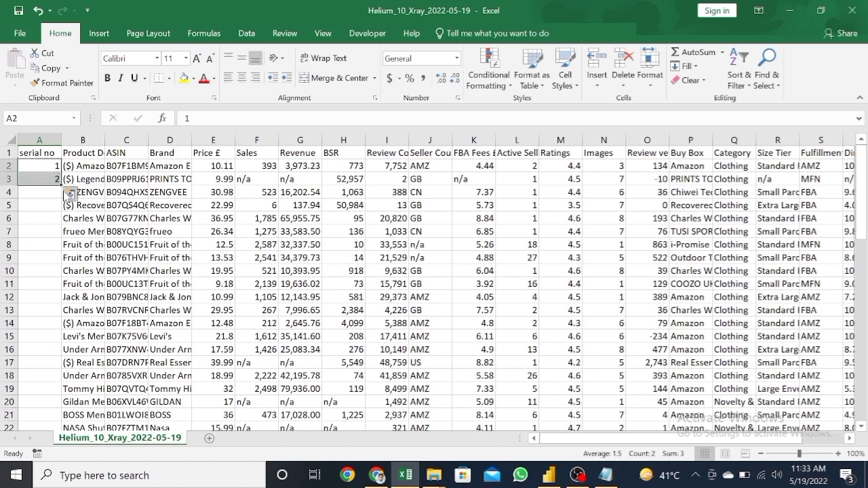
double_click(57, 180)
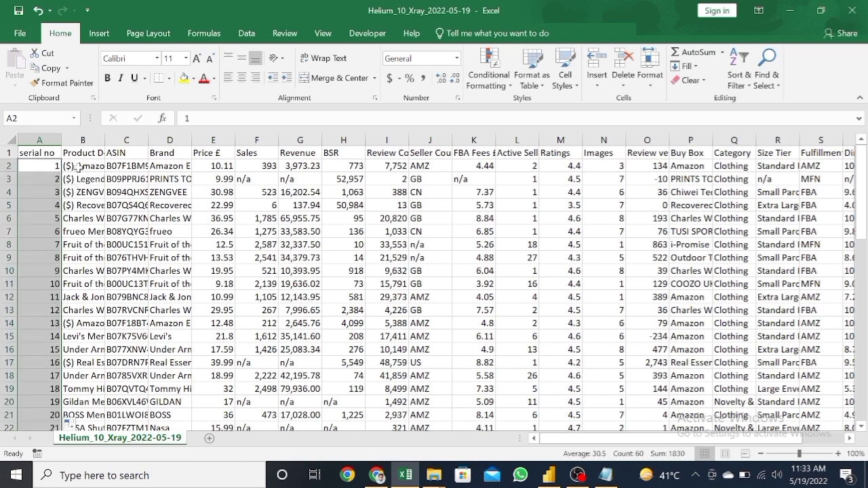
Step: Turn on filters for the header row and sort the table by BSR from smallest to largest
left_click(85, 167)
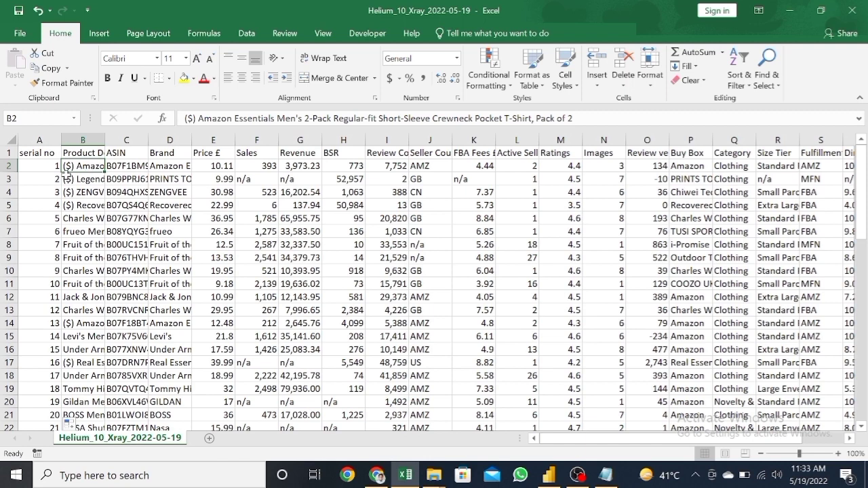
left_click(134, 178)
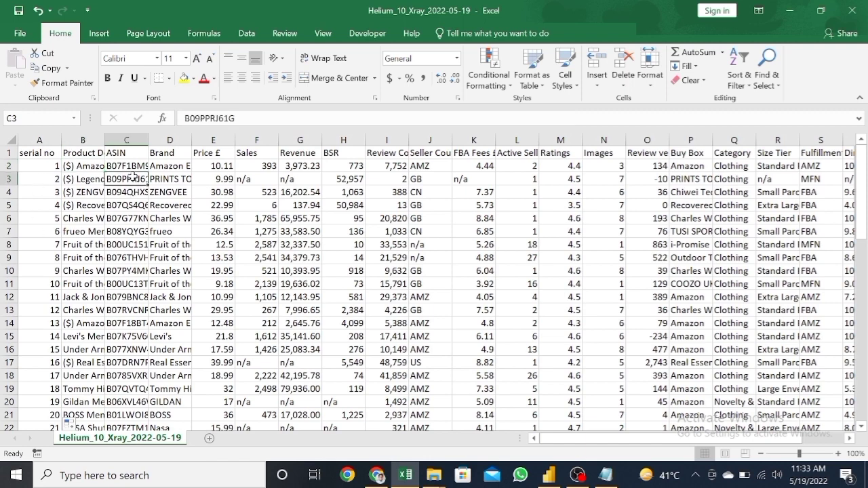
left_click(331, 165)
key("ctrl+shift+l")
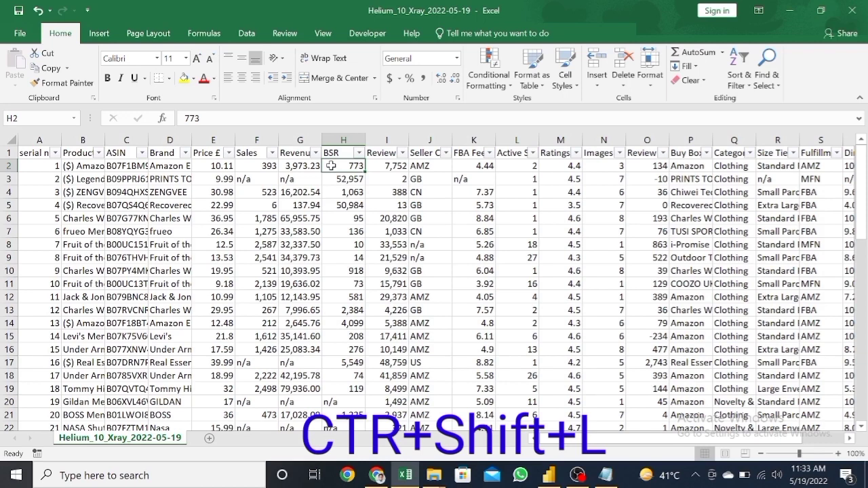
key("ctrl+shift+l")
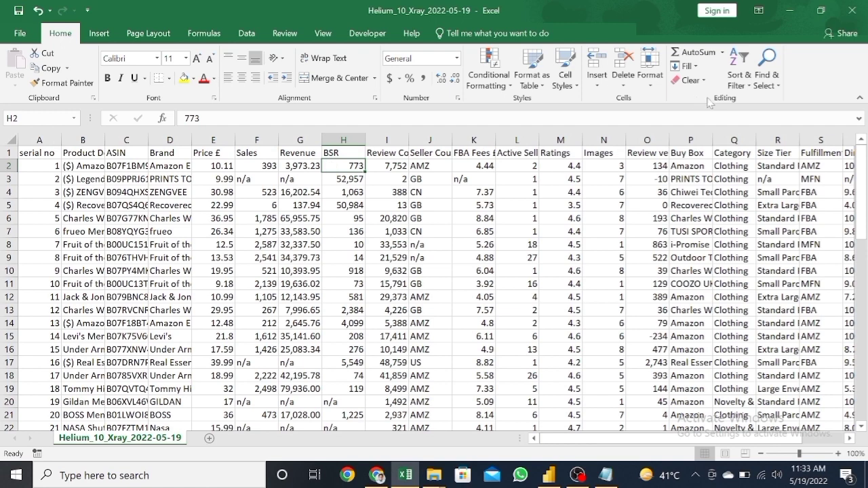
left_click(738, 78)
left_click(733, 154)
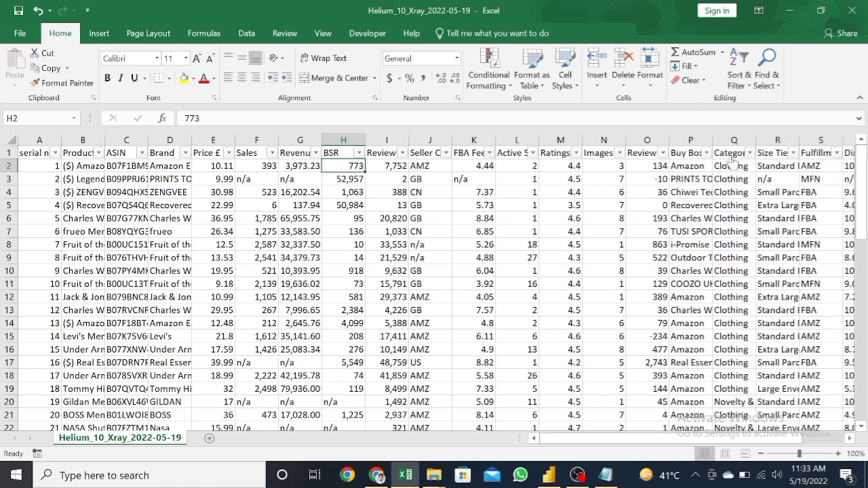
left_click(358, 153)
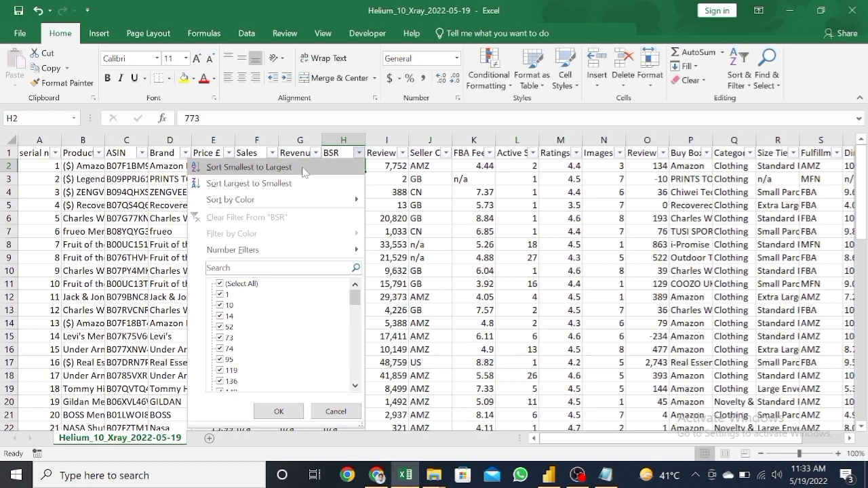
left_click(303, 168)
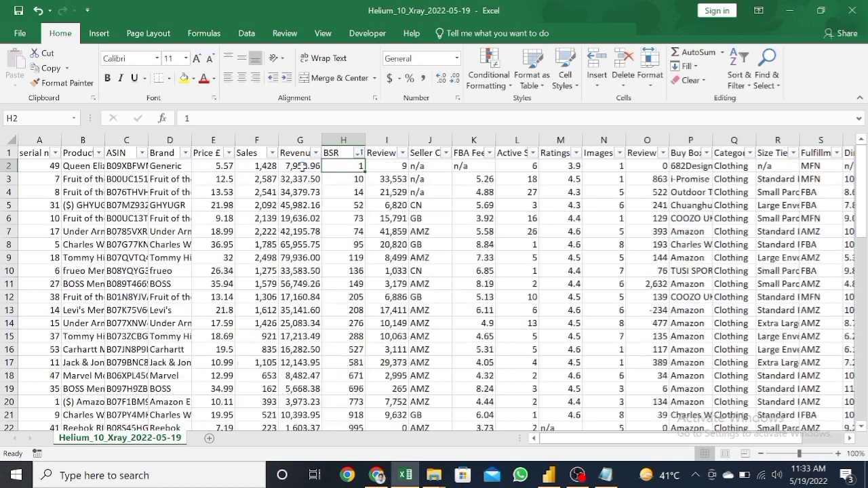
Step: Filter the Review Count column to show only rows with a value less than 70
left_click(403, 155)
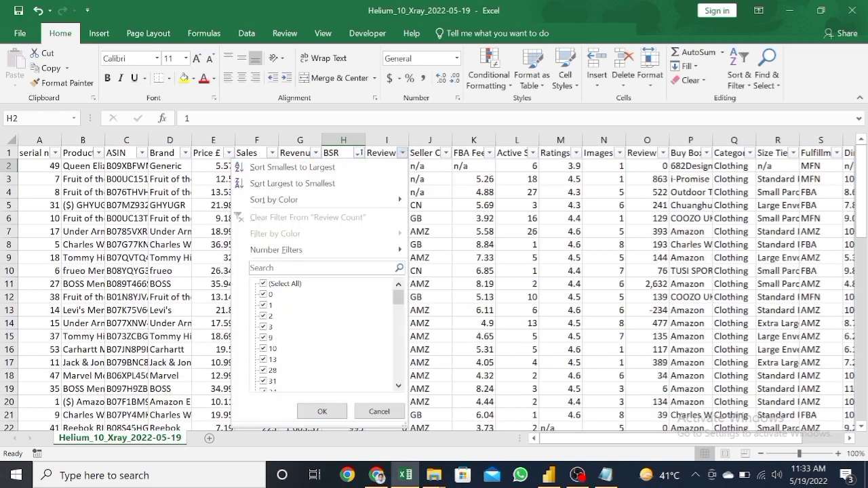
mouse_move(321, 251)
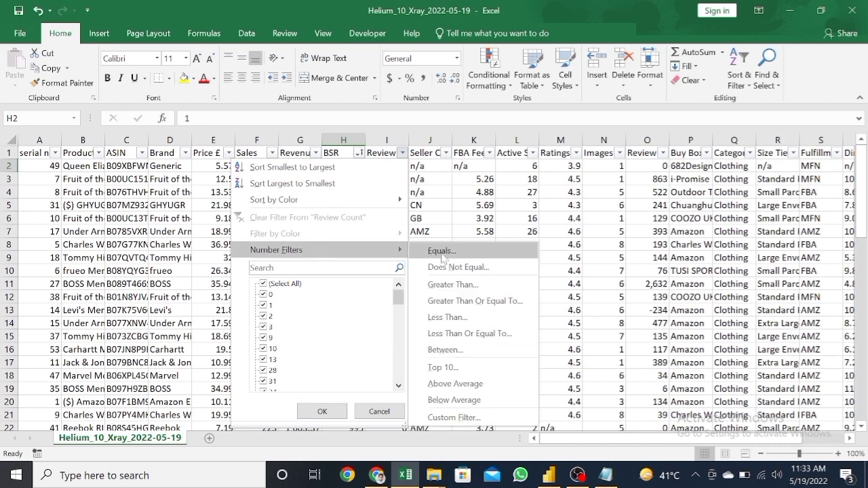
left_click(448, 316)
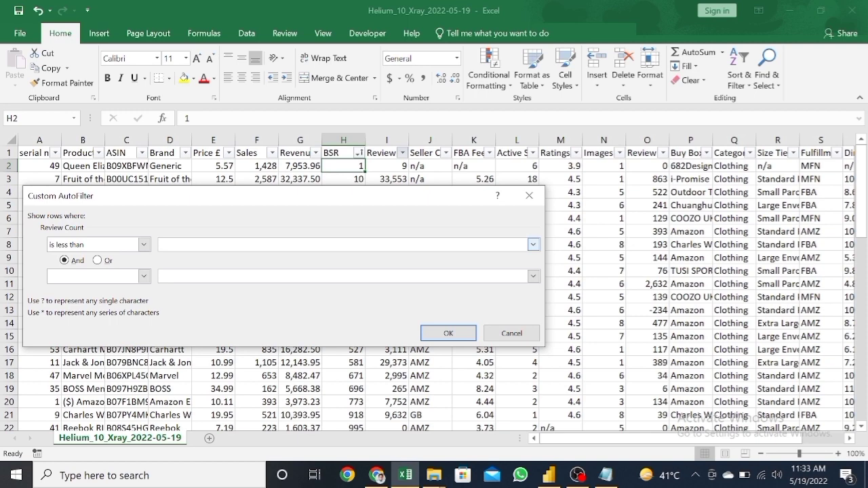
type("70")
key("Return")
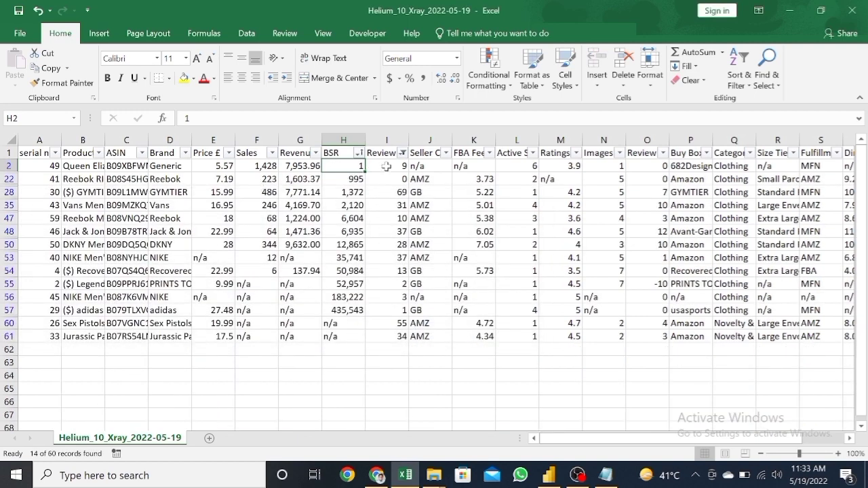
Step: Fill all the filtered Review Count cells with red
left_click_drag(386, 167, 401, 335)
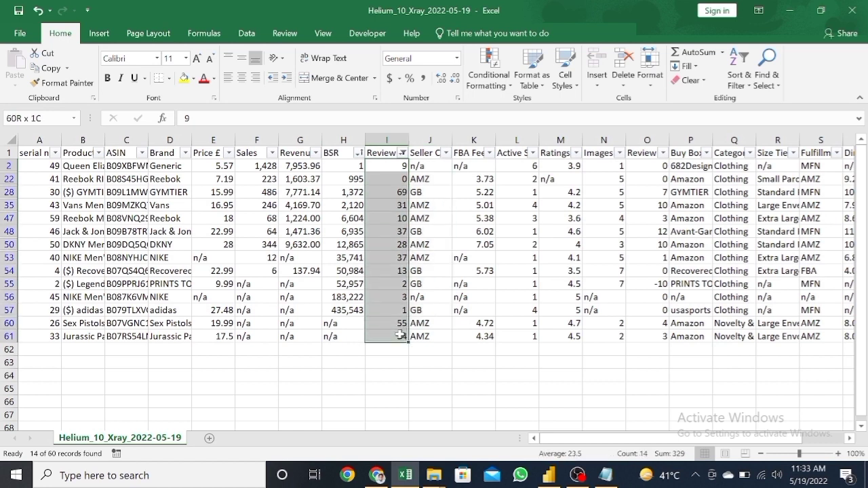
left_click(193, 78)
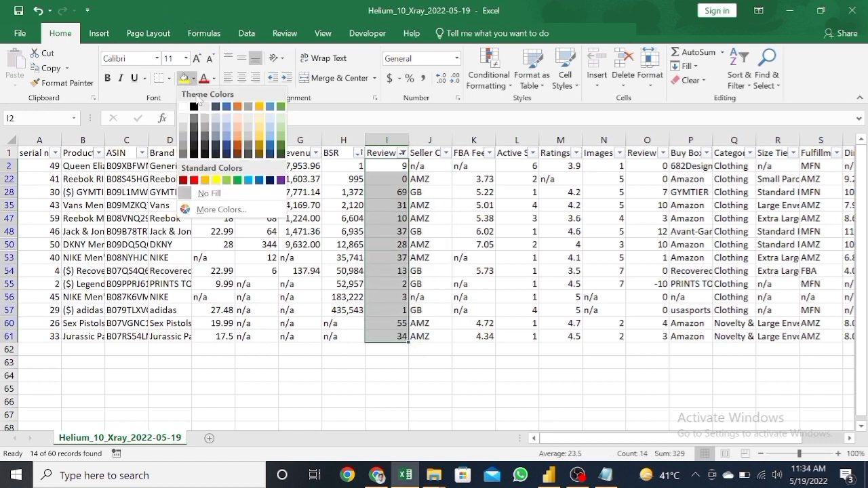
left_click(194, 180)
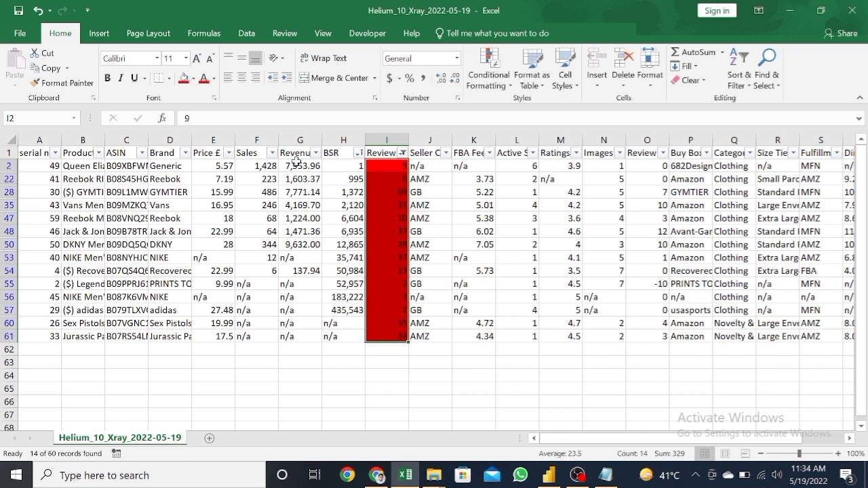
left_click(174, 183)
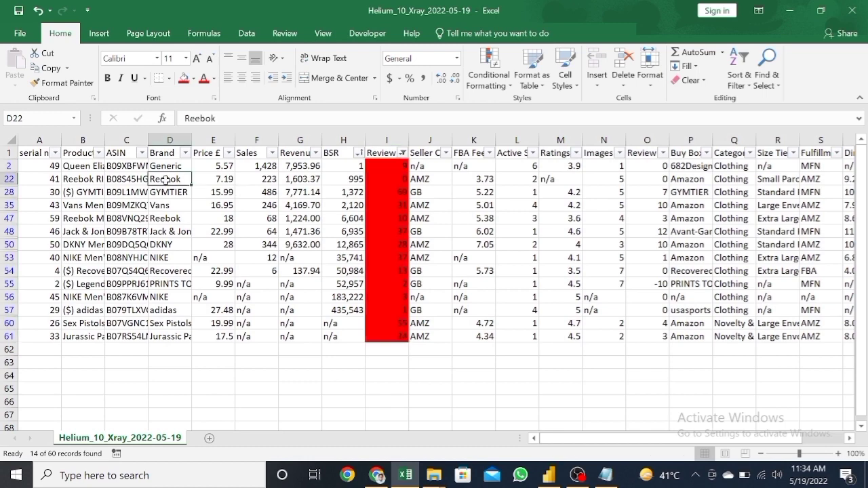
Step: Narrow the filtered list to products whose Product Details contain "($)"
left_click(99, 153)
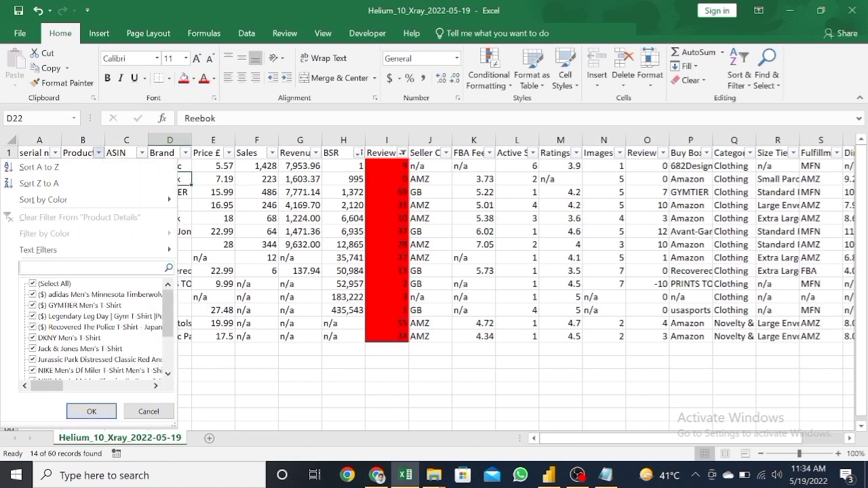
type("(")
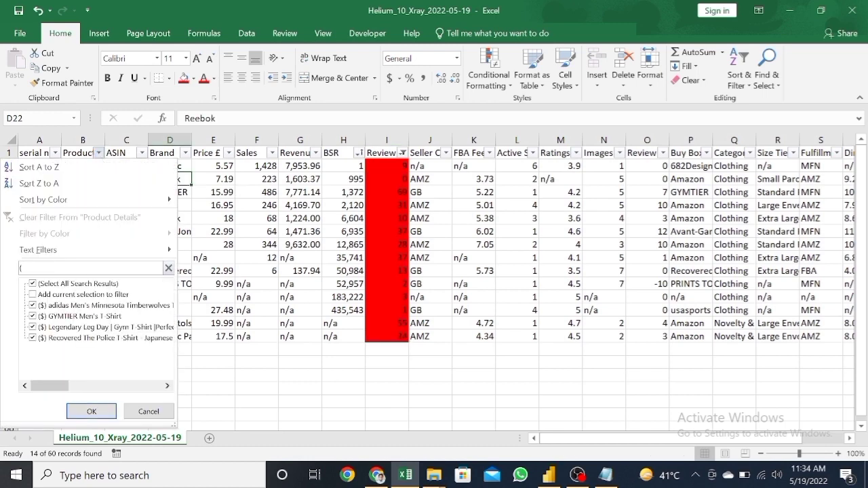
type("$)")
key("Return")
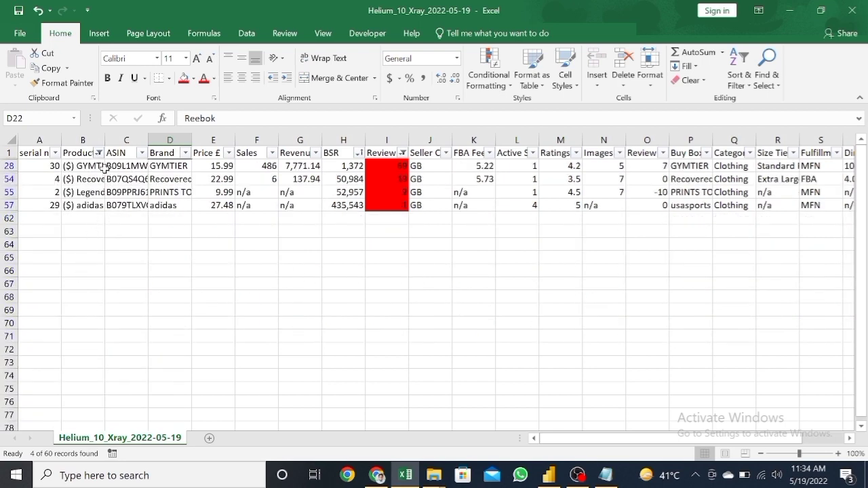
Step: Reset all the table's filters, then filter only the Product Details column for "($)" entries
key("ctrl+shift+l")
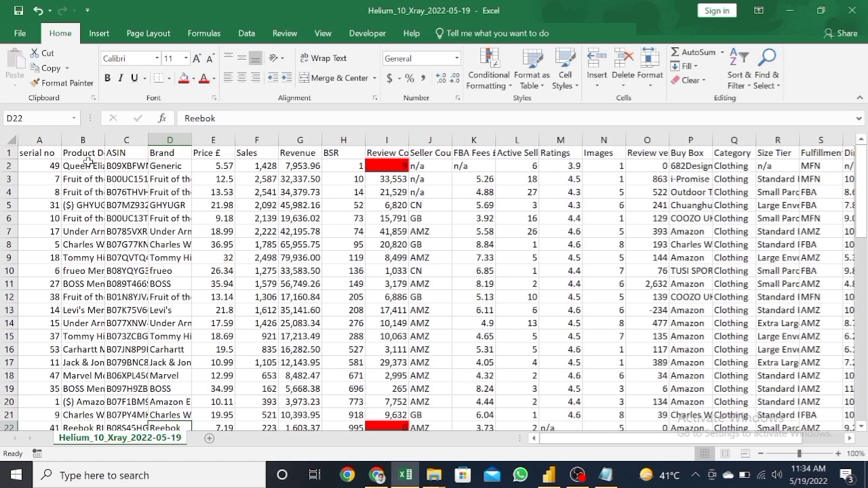
left_click(89, 163)
key("ctrl+shift+l")
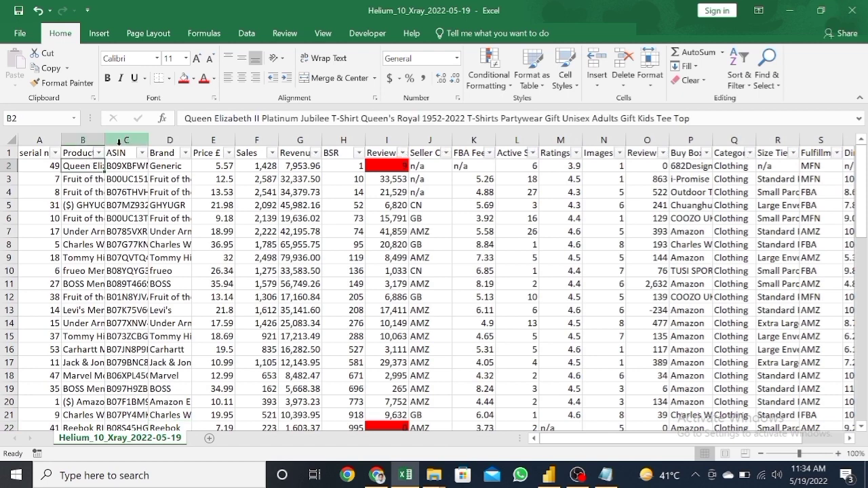
left_click(100, 154)
left_click(88, 268)
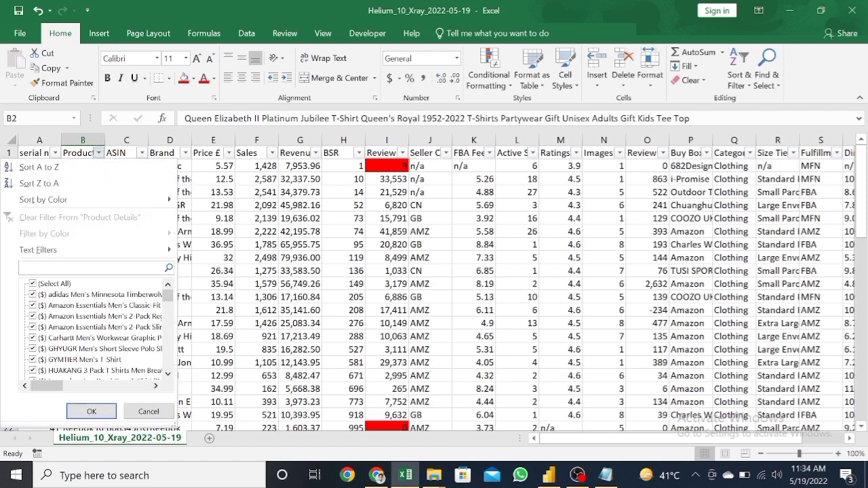
key("Escape")
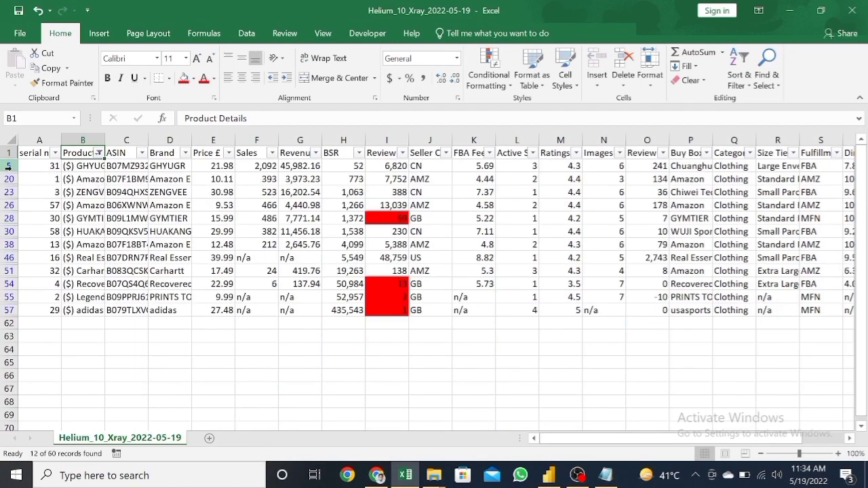
Step: Delete all the filtered "($)" product rows and turn off the table's filters
left_click_drag(8, 165, 8, 310)
right_click(82, 269)
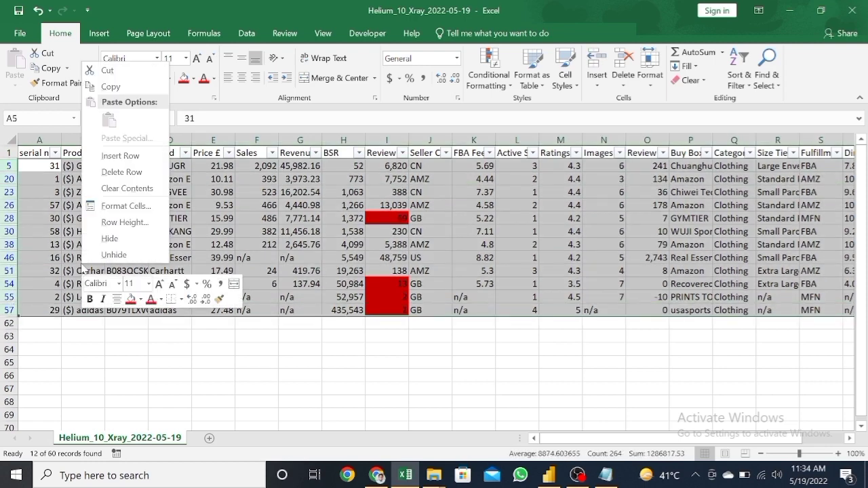
left_click(114, 173)
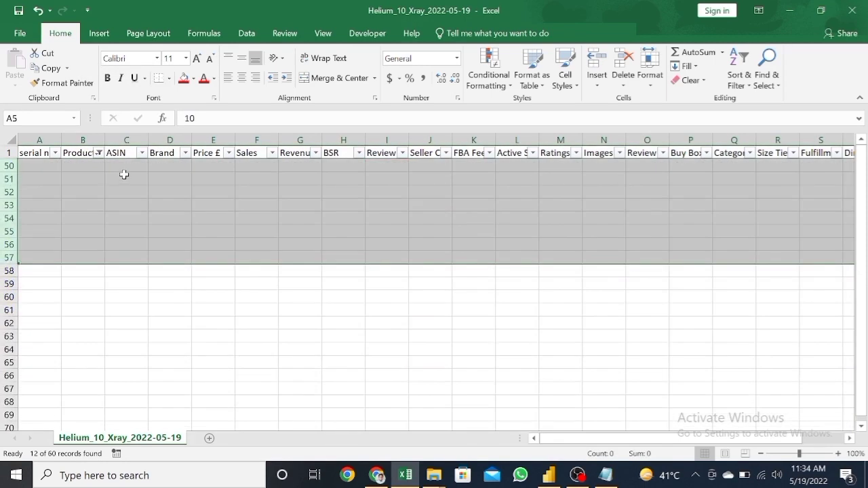
left_click(739, 76)
left_click(750, 150)
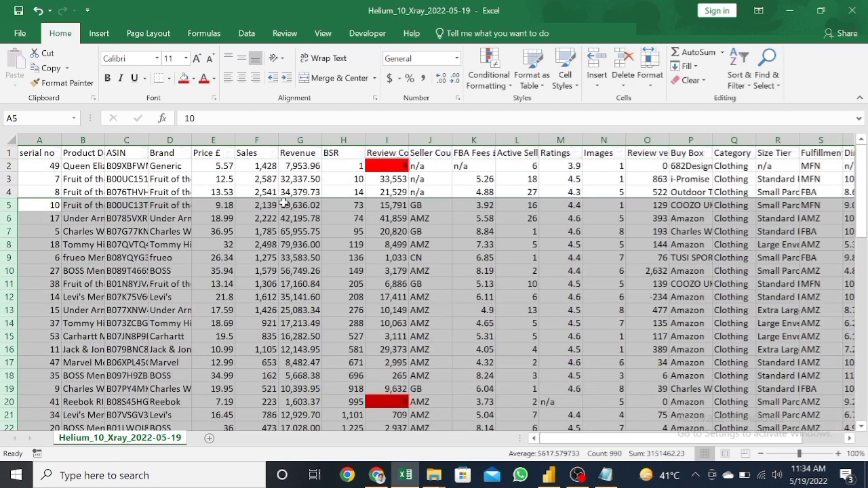
left_click(278, 192)
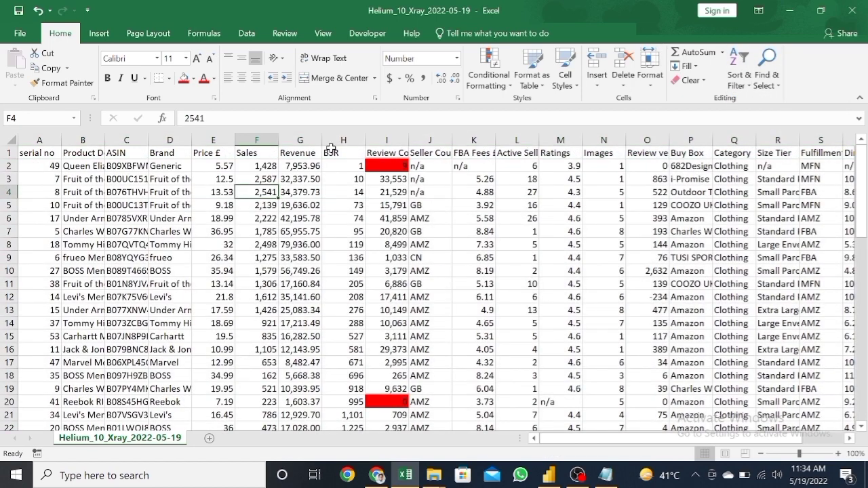
left_click(96, 181)
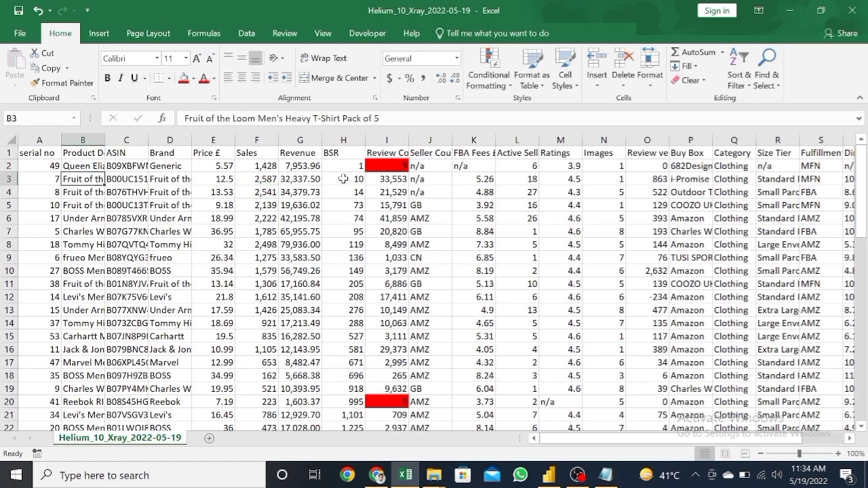
Step: Examine the BSR, product name, brand, review count and serial number of the top-ranked products
left_click_drag(343, 178, 344, 219)
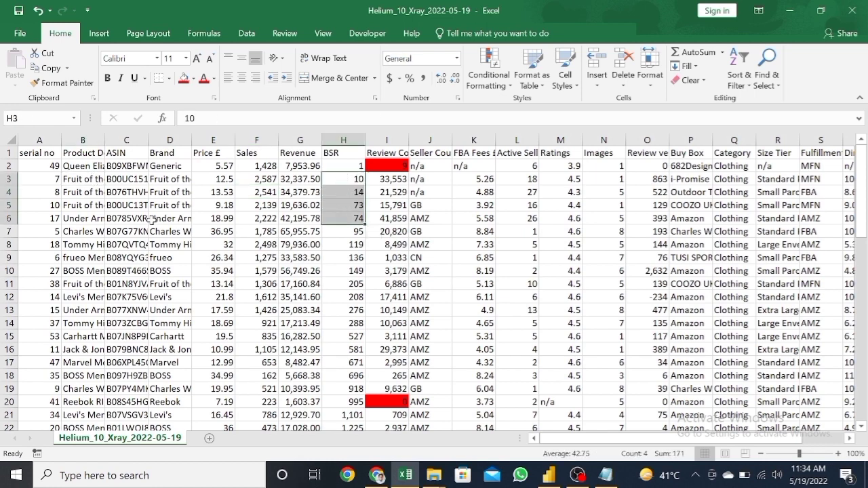
left_click(83, 177)
left_click(152, 180)
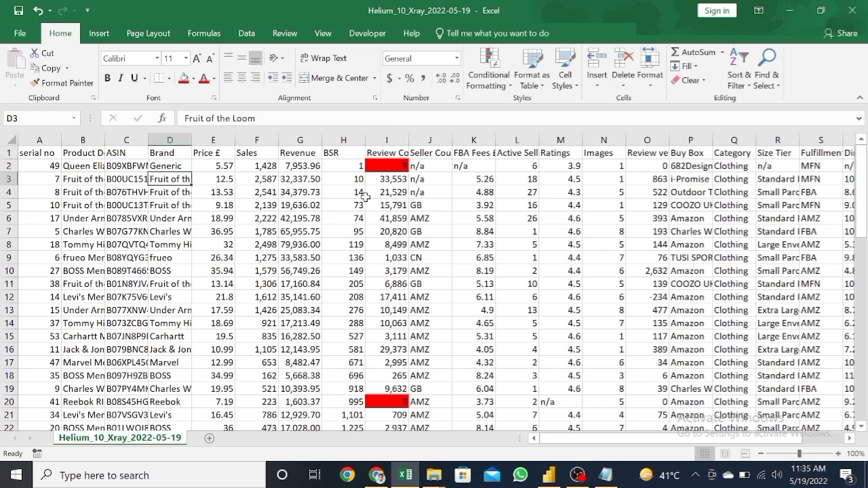
left_click(387, 163)
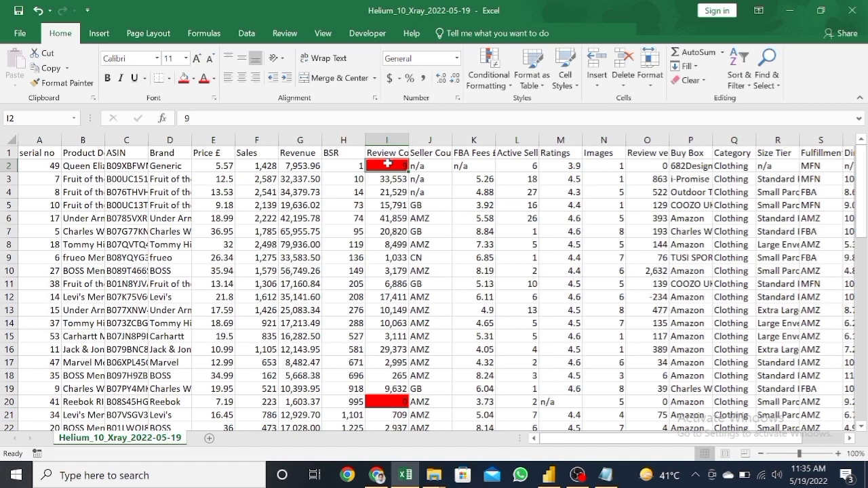
left_click(80, 181)
left_click(43, 184)
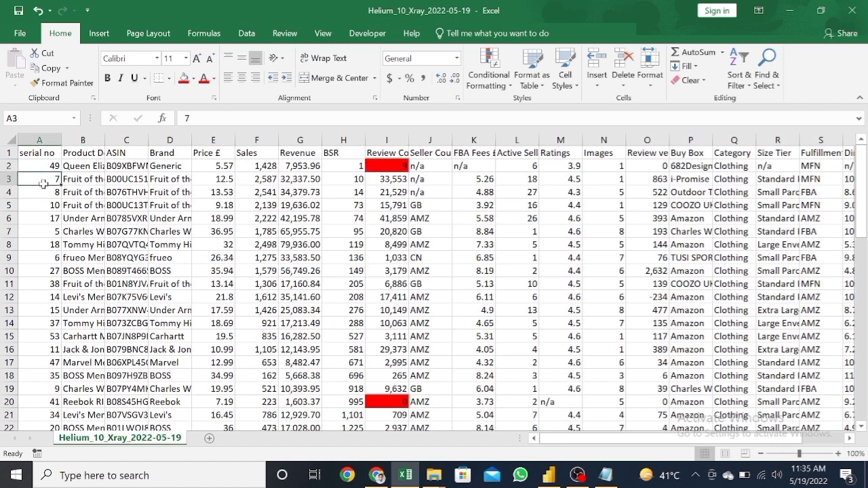
left_click(72, 180)
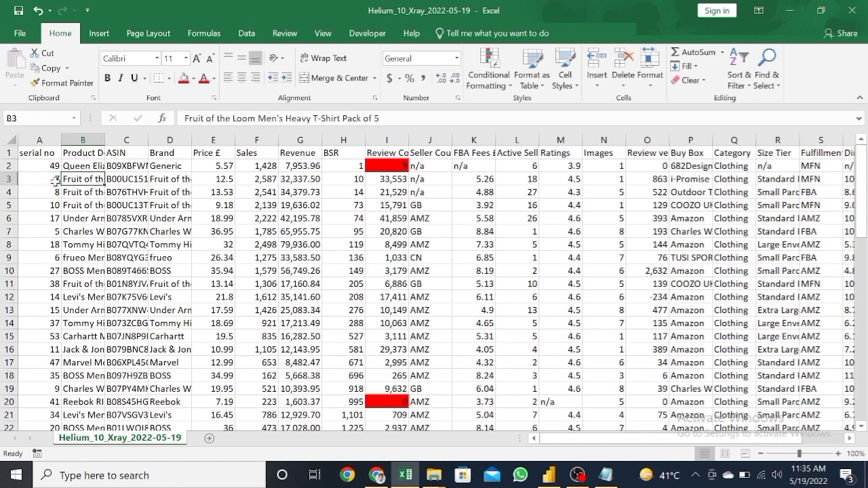
left_click(55, 182)
left_click(78, 180)
Step: Switch to Chrome to view the Xray t-shirt product list in a smaller window beside the workbook, and return to Excel
left_click(377, 475)
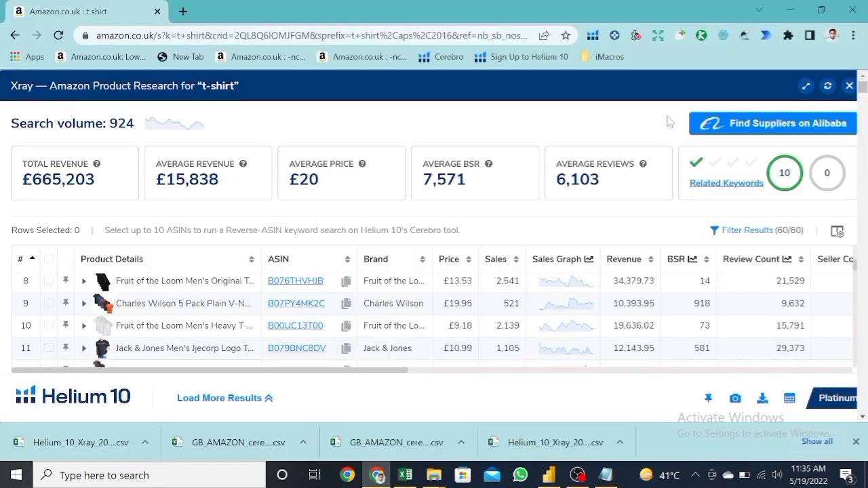
left_click(828, 11)
left_click_drag(671, 34, 752, 37)
scroll(613, 346, "up", 1)
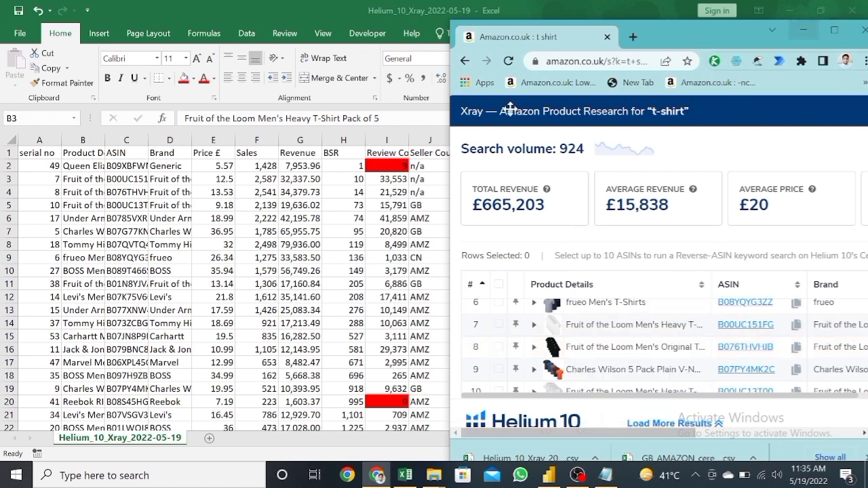
left_click(228, 197)
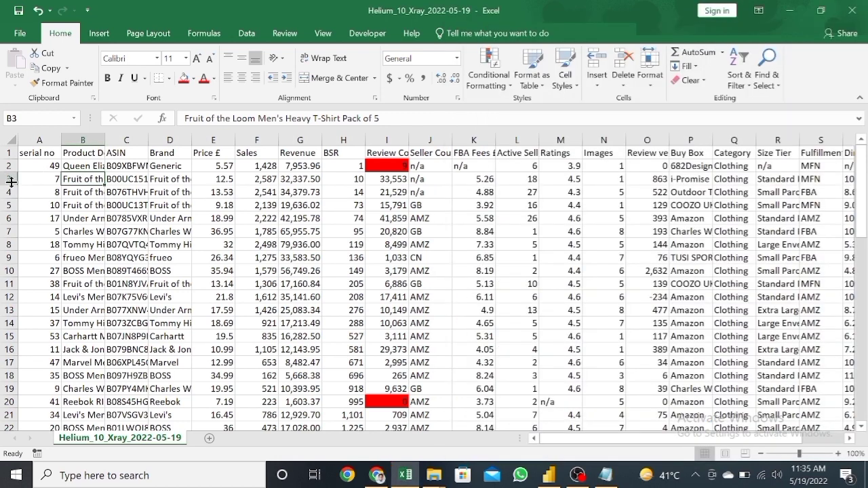
Step: Fill product rows 3 to 19 with orange
left_click_drag(6, 179, 114, 372)
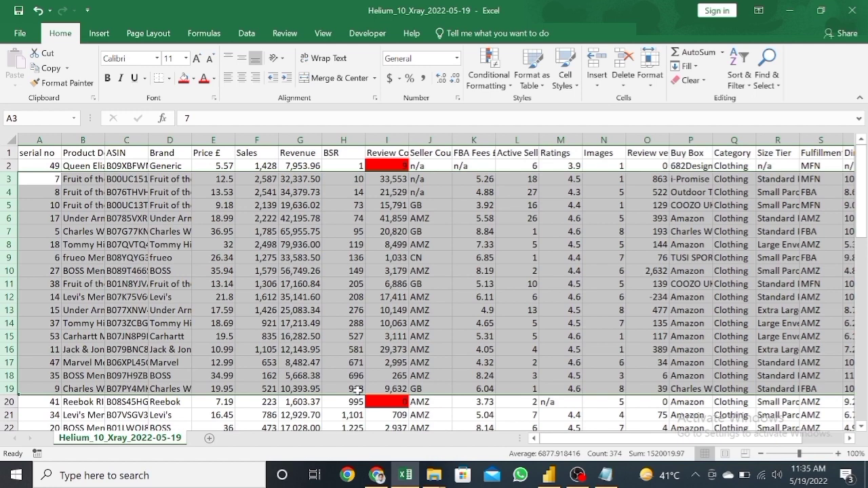
left_click(193, 78)
left_click(207, 180)
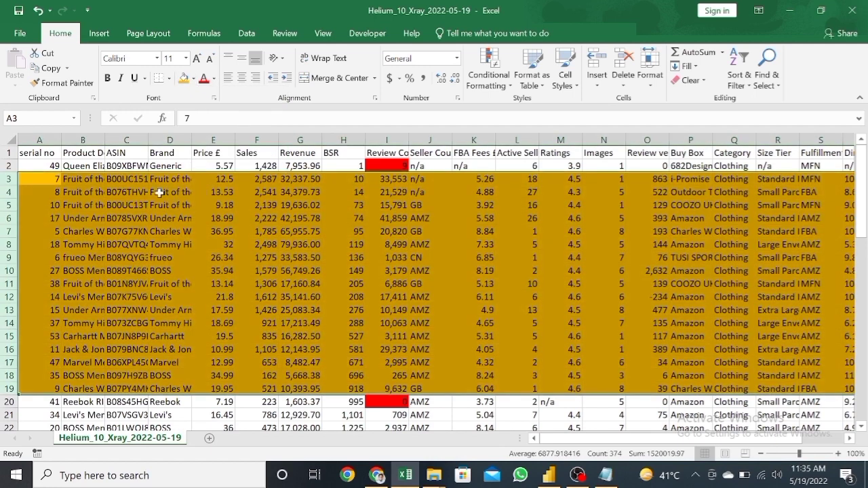
left_click(145, 193)
left_click(84, 178)
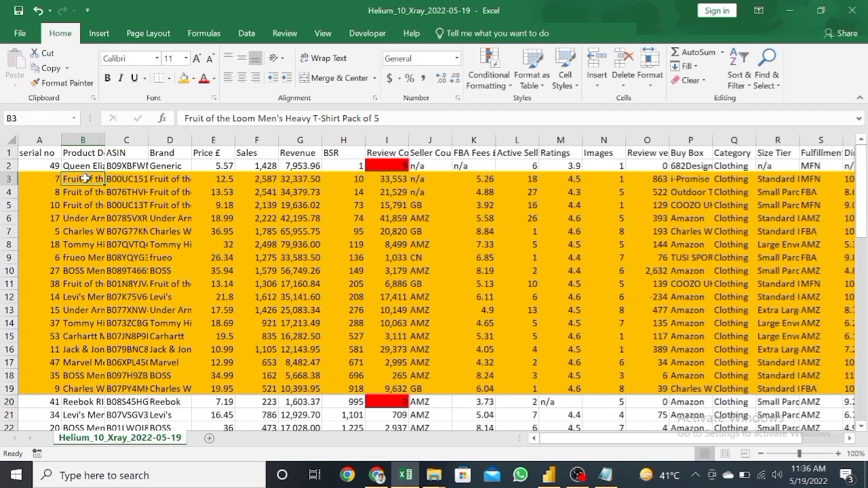
left_click(93, 257)
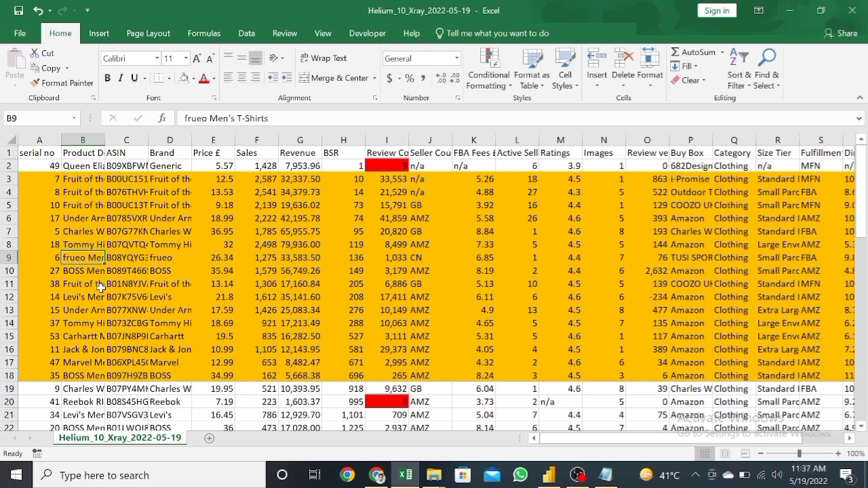
left_click(85, 192)
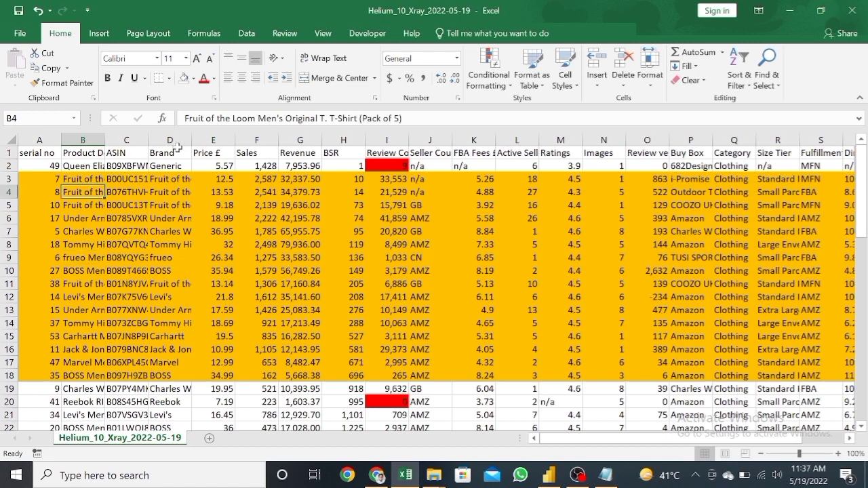
Step: Turn on the header filters and filter Product Details by the orange fill colour
left_click(128, 156)
left_click(83, 152)
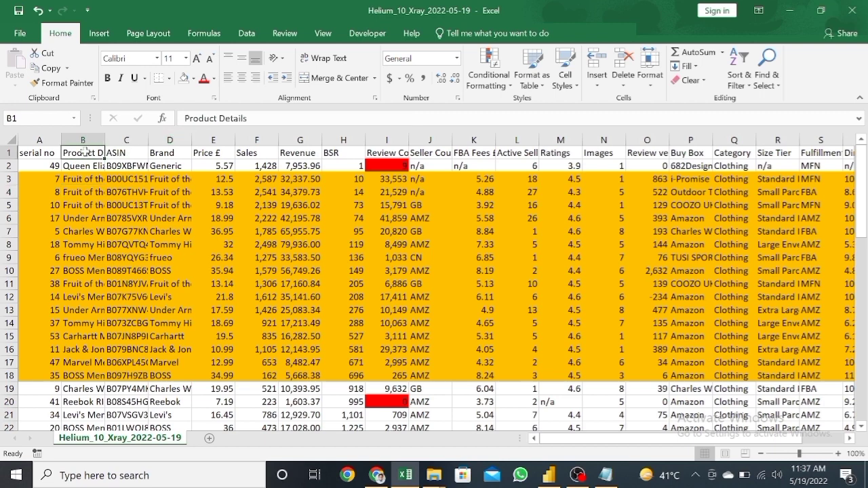
key("ctrl+shift+l")
left_click(99, 153)
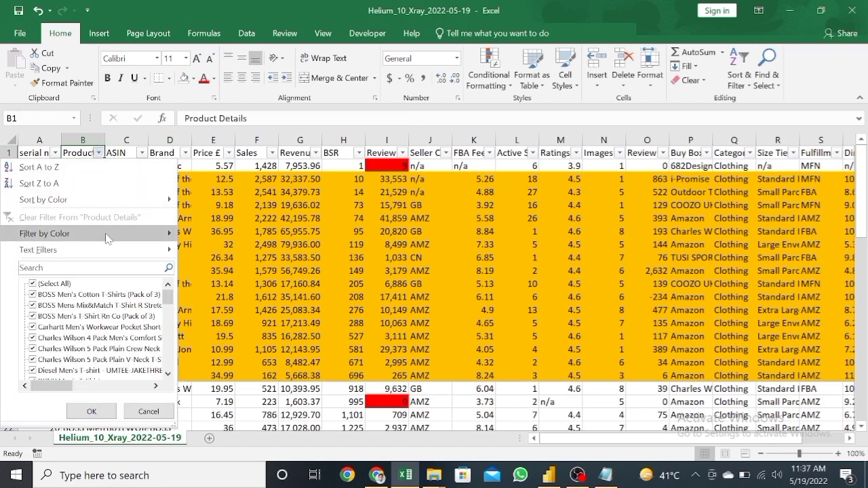
mouse_move(105, 238)
left_click(211, 245)
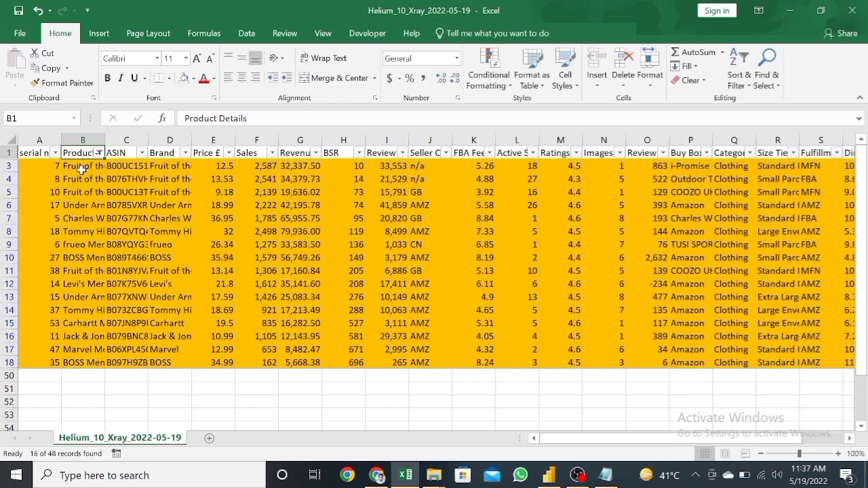
Step: Insert an empty column between ASIN and Brand
left_click_drag(82, 170, 78, 296)
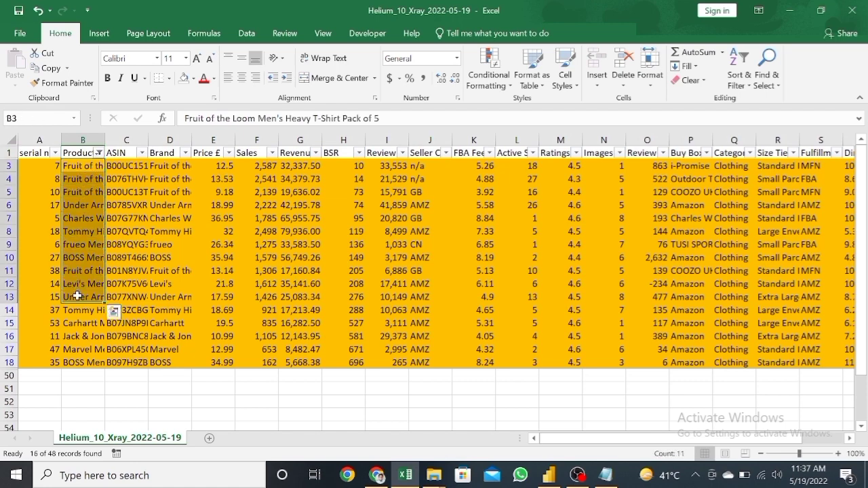
left_click(156, 140)
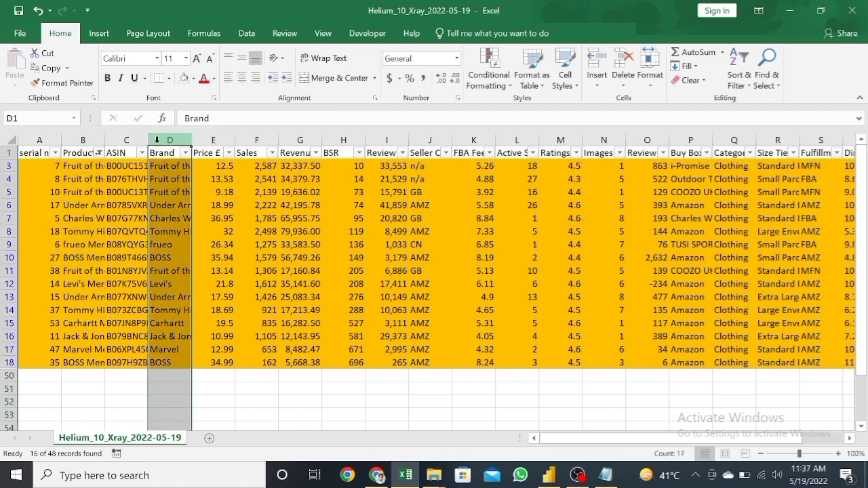
right_click(157, 141)
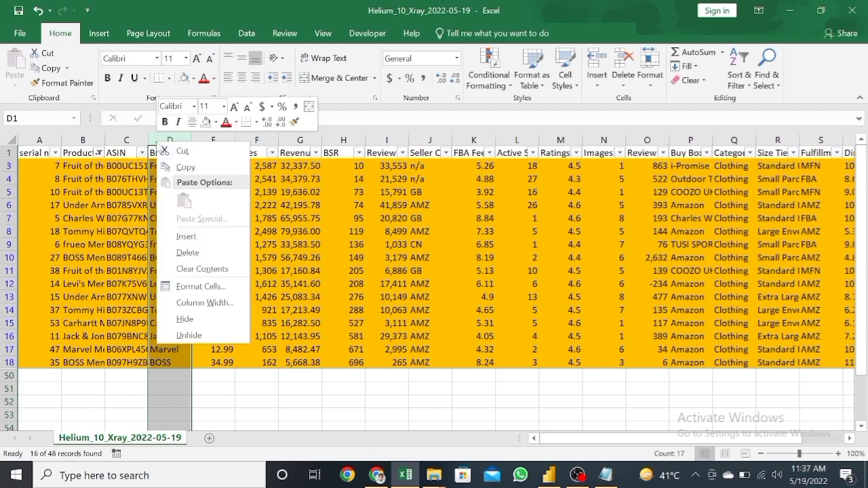
left_click(188, 236)
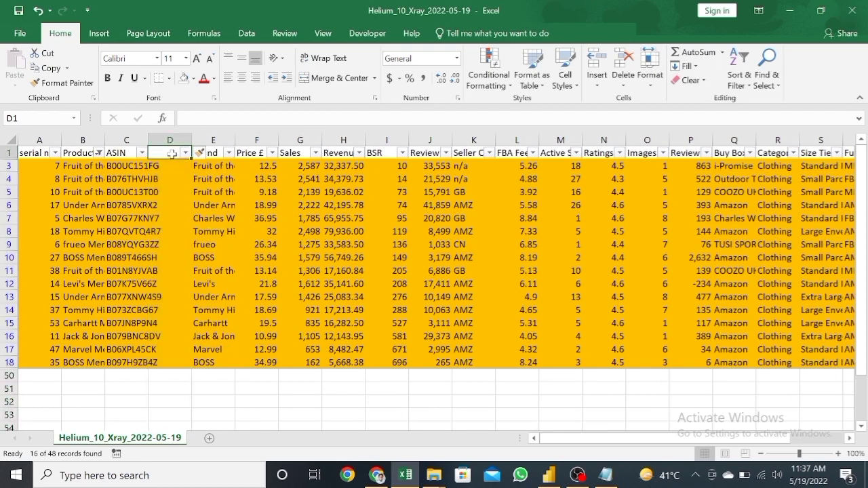
Step: Give the new column the heading "h-10 reverse engineering link"
type("h-1")
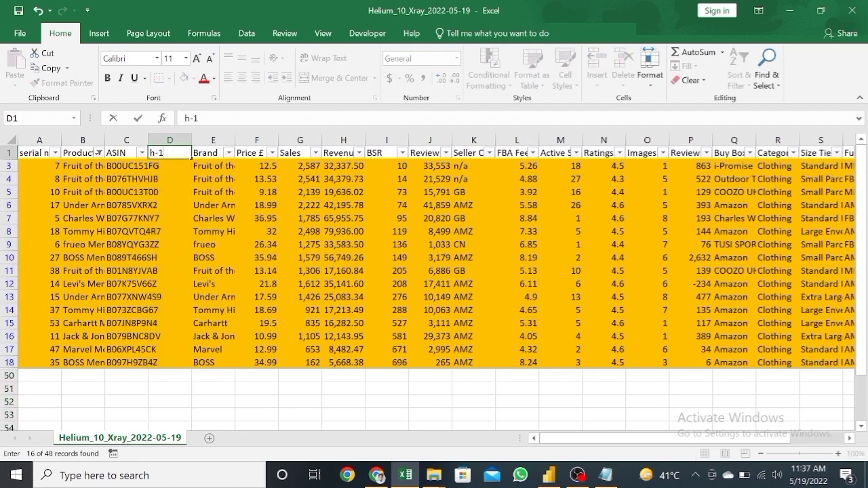
type("0 rever")
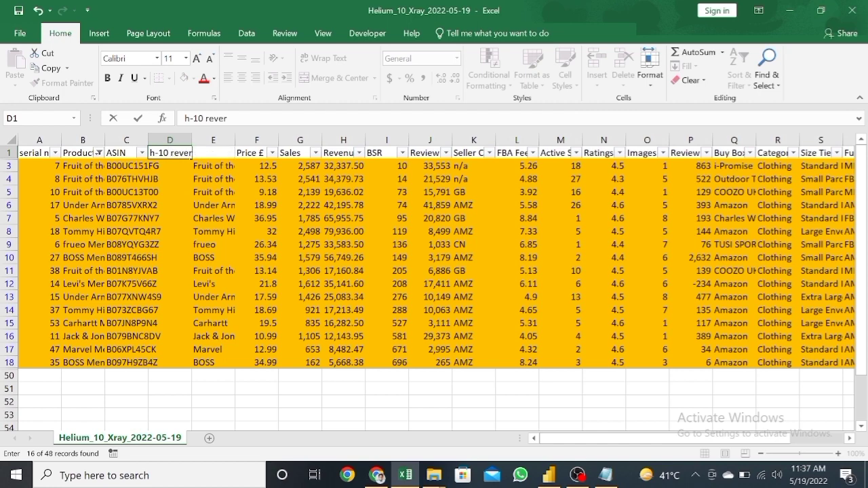
type("se engineering lin")
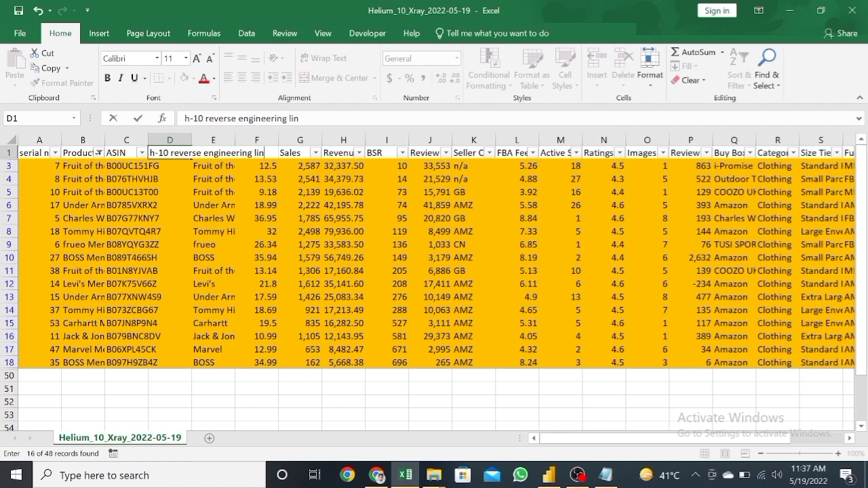
key("Return")
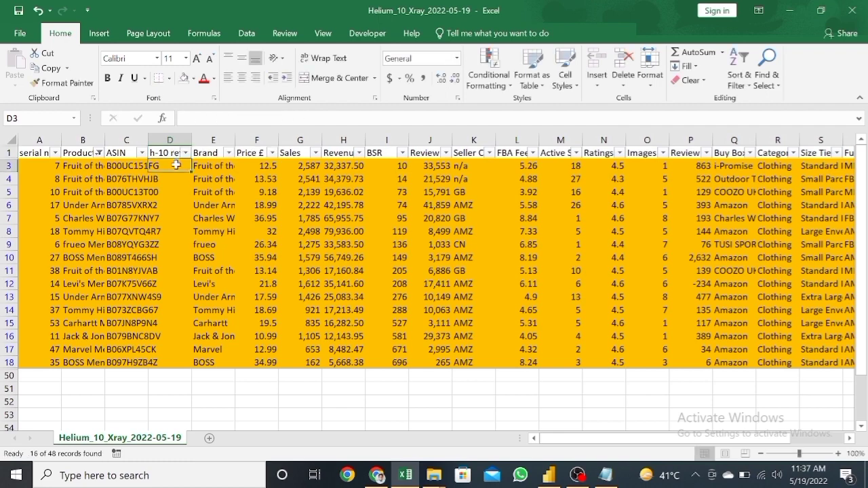
Step: Open a blank Notepad document
key("super")
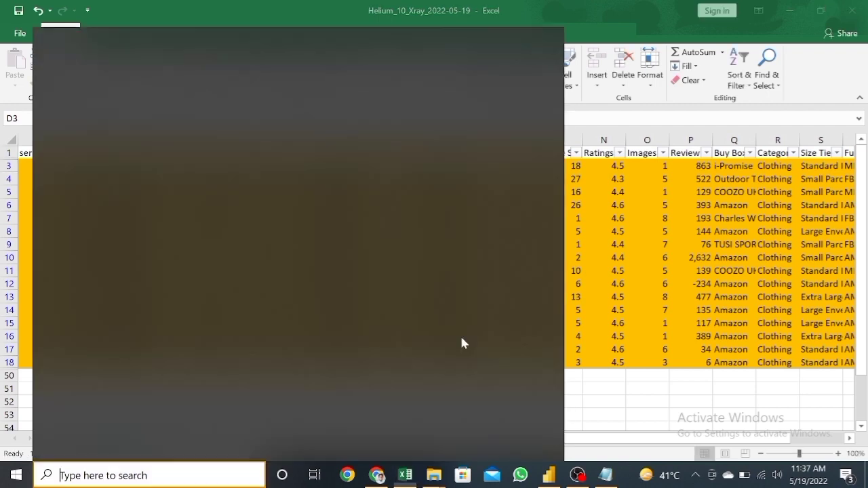
type("note")
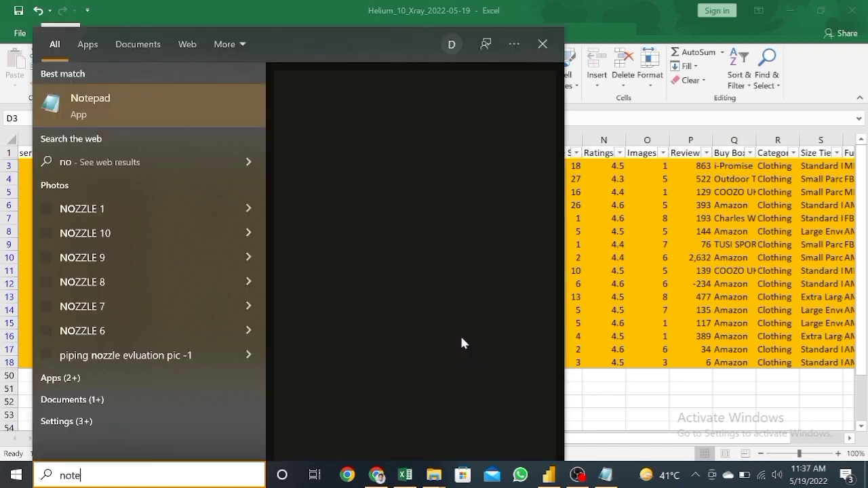
key("Return")
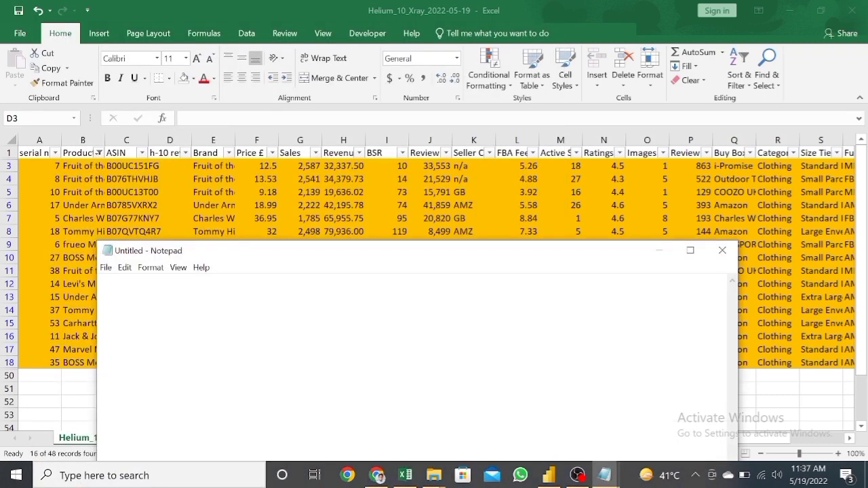
type("\"")
type("http")
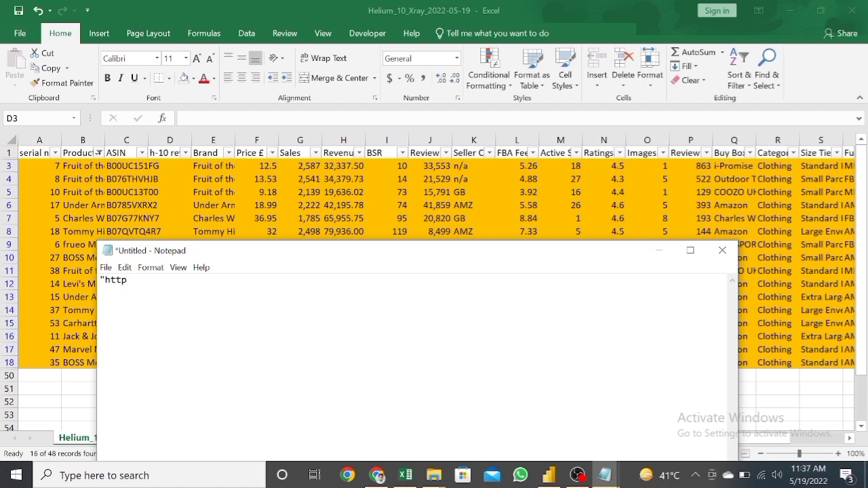
type("s://members.helium10")
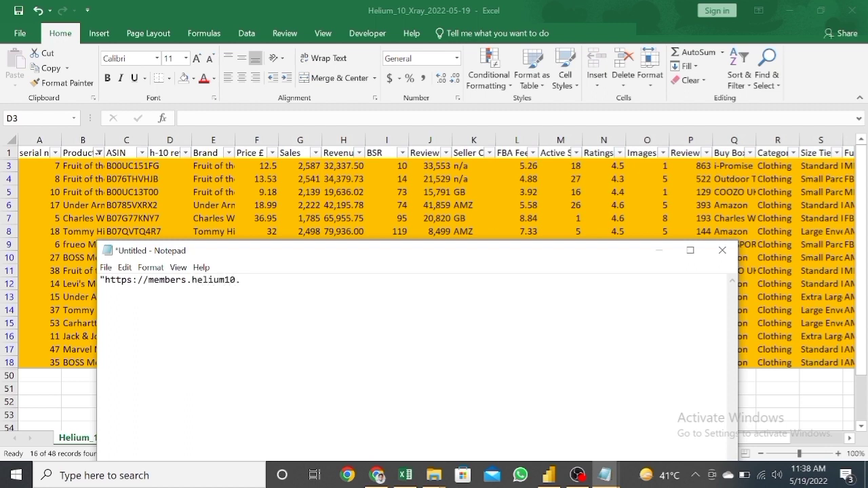
type(".com/cerebro/index-e")
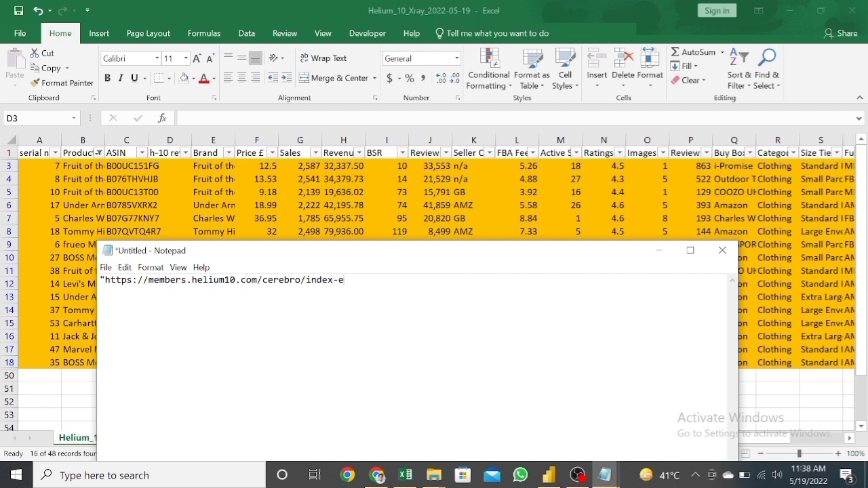
type("xtension?amazon")
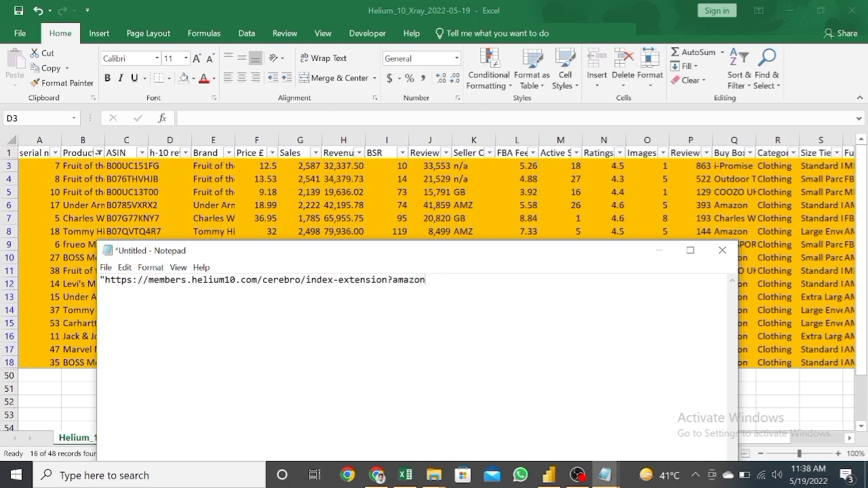
type("store=co.uk&asin")
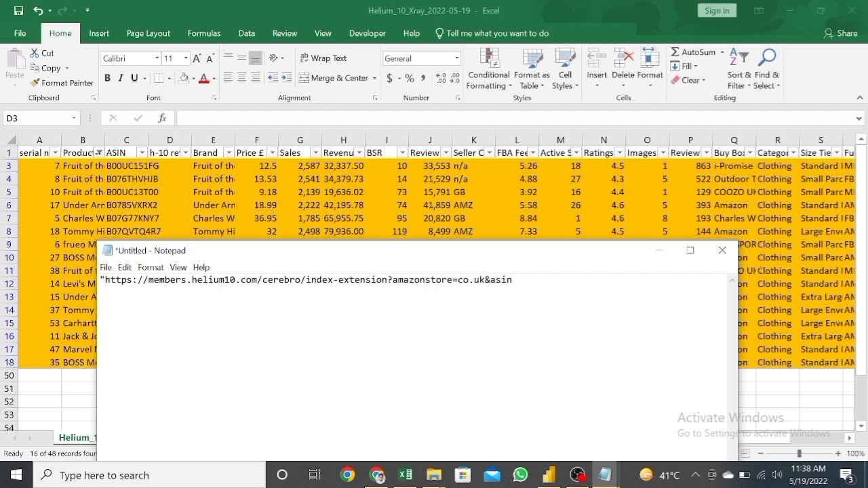
type("=\"")
Step: Copy the quoted link base from Notepad and enter a HYPERLINK formula in Excel cell D3 that joins it with the ASIN in C3
key("ctrl+a")
key("ctrl+c")
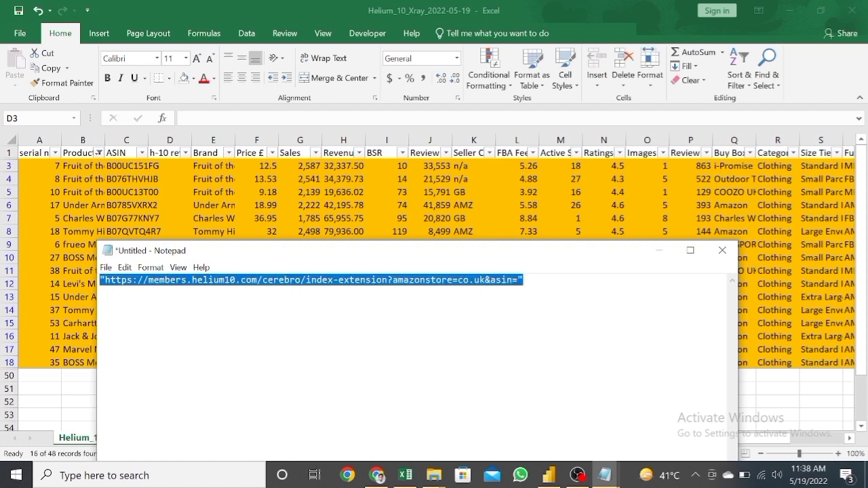
left_click(658, 252)
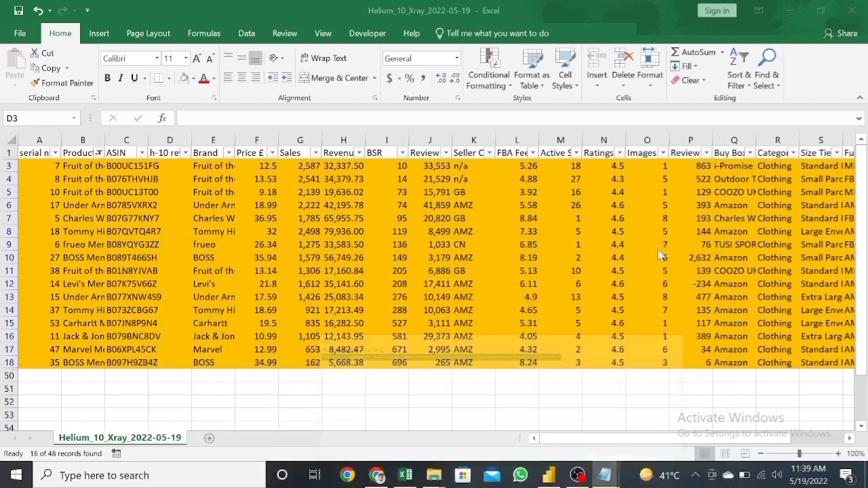
double_click(178, 164)
type("=hyp")
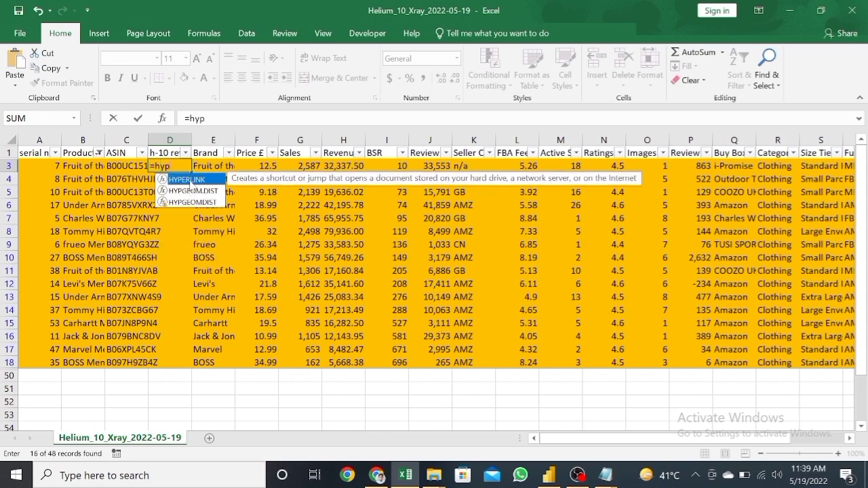
double_click(188, 180)
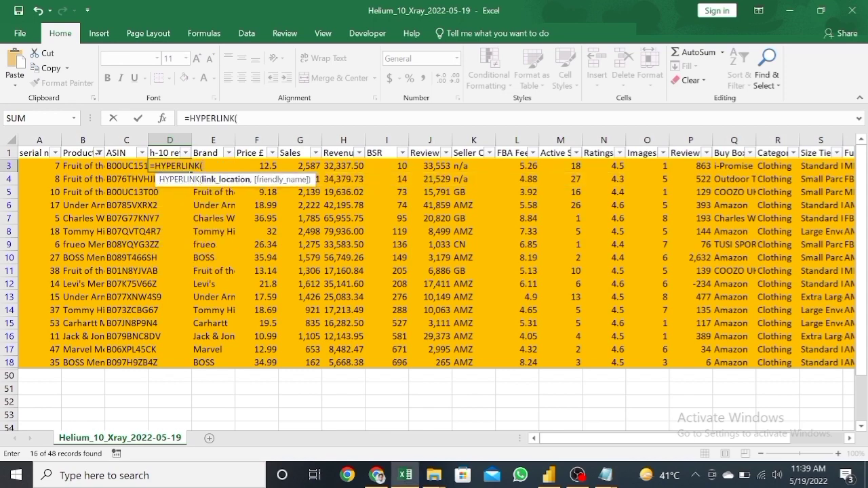
key("ctrl+v")
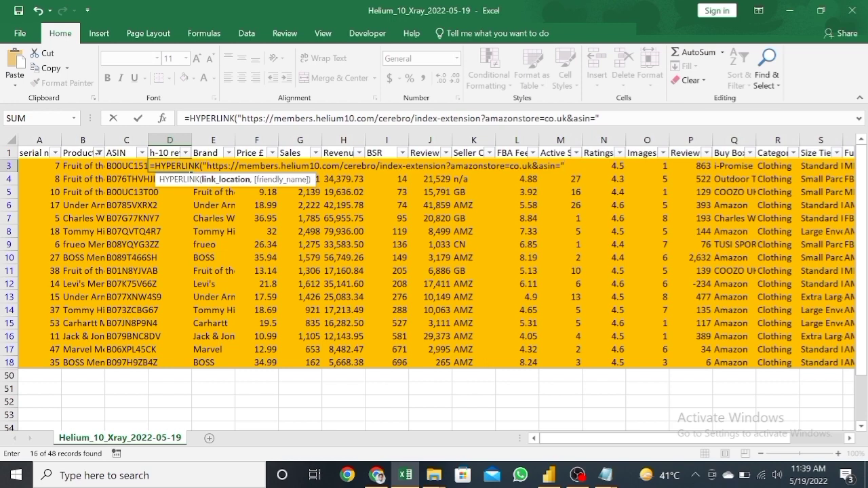
type("&")
left_click(118, 166)
key("Return")
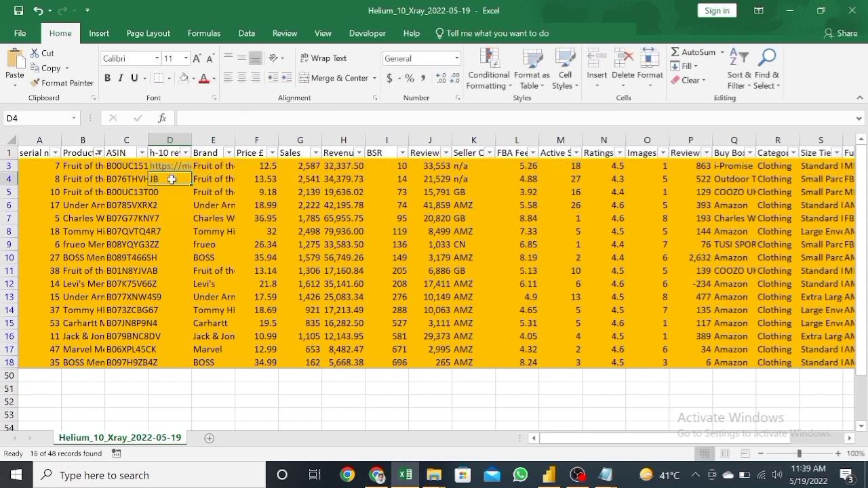
Step: Fill the HYPERLINK formula from D3 down to the last highlighted product row
key("Up")
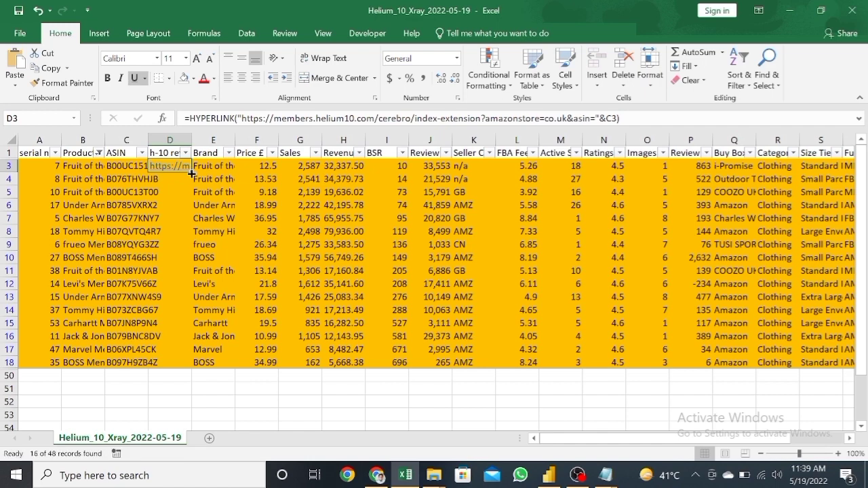
double_click(192, 174)
left_click(215, 207)
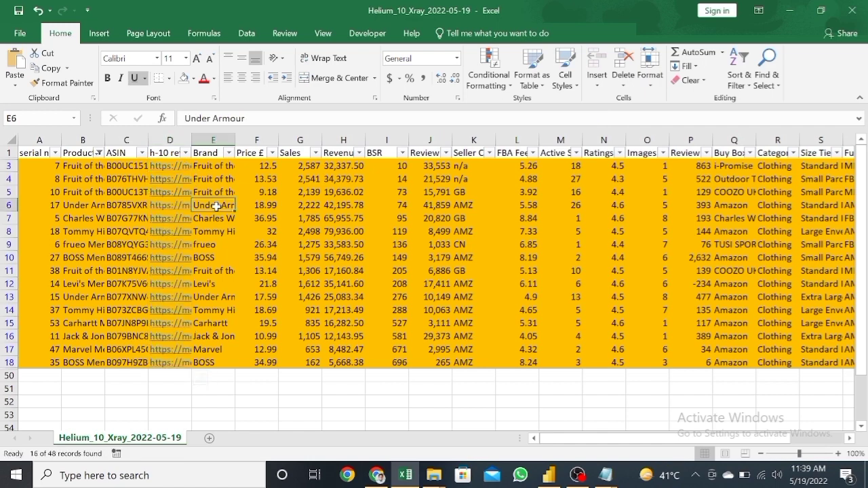
Step: Open the first product's Cerebro link from D3 in a maximized browser window and examine its keyword results
left_click(178, 173)
left_click(177, 168)
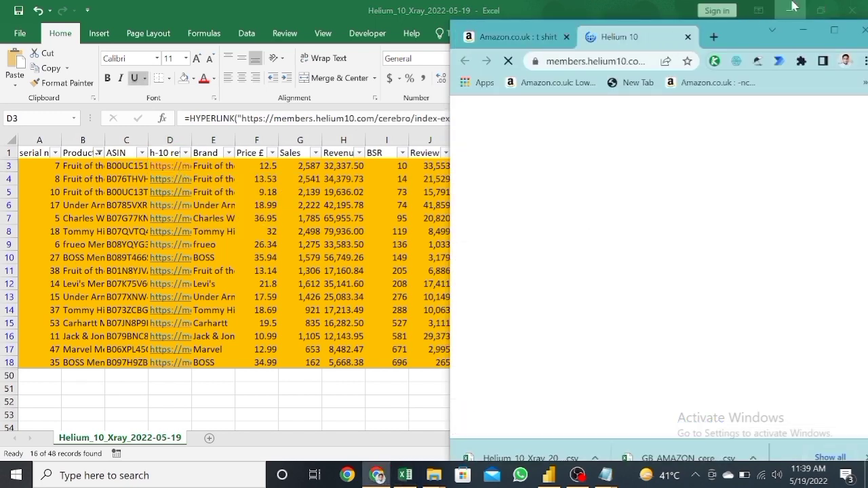
left_click(834, 30)
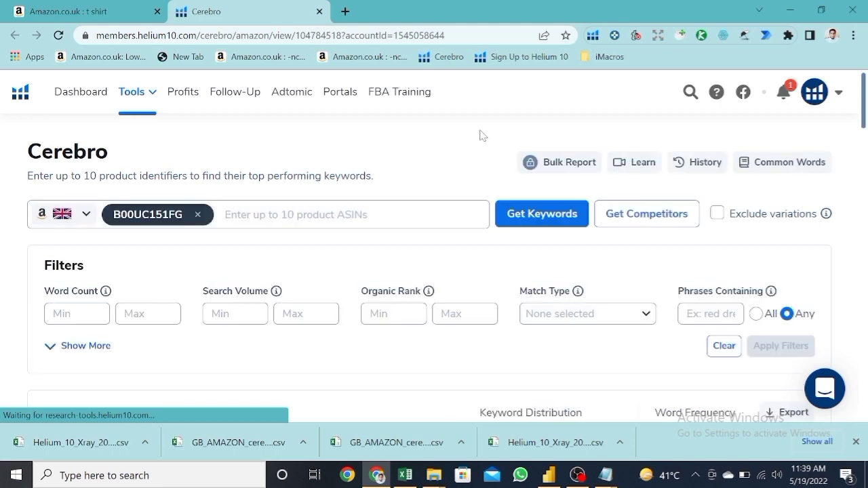
scroll(481, 136, "down", 2)
scroll(481, 136, "down", 5)
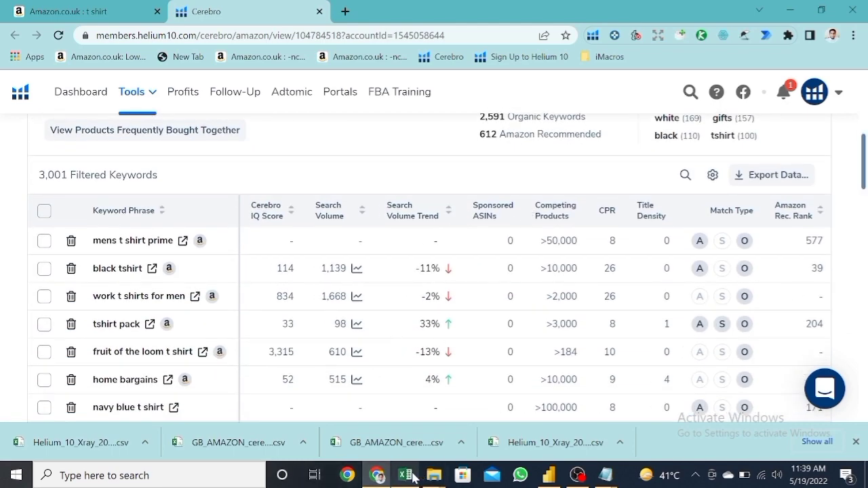
scroll(114, 116, "up", 2)
scroll(174, 156, "up", 3)
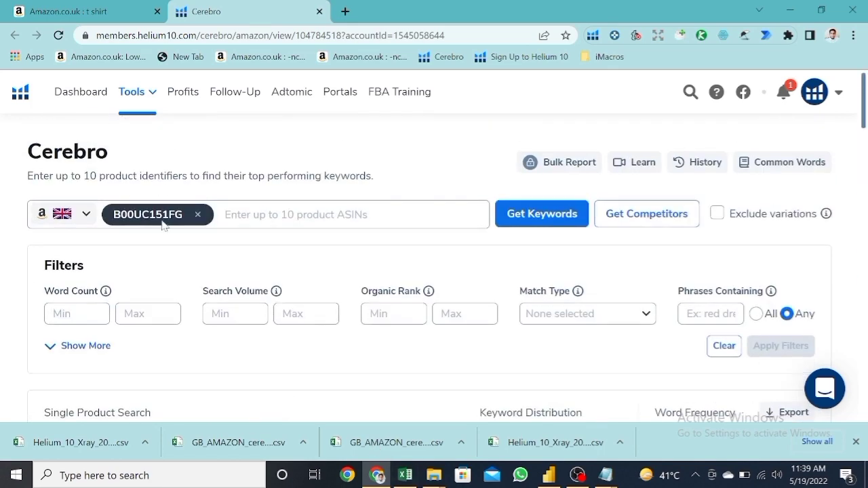
Step: Switch back to Excel and check the first product's ASIN in C3 against the one searched in Cerebro
left_click(407, 475)
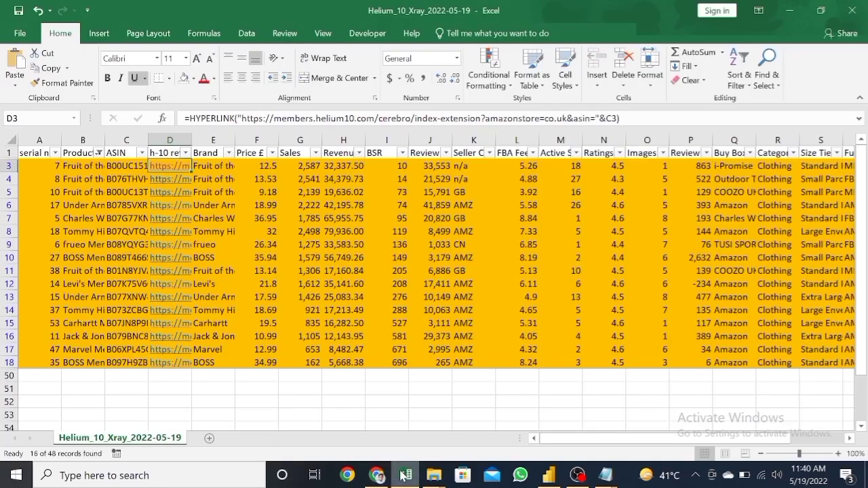
left_click(207, 170)
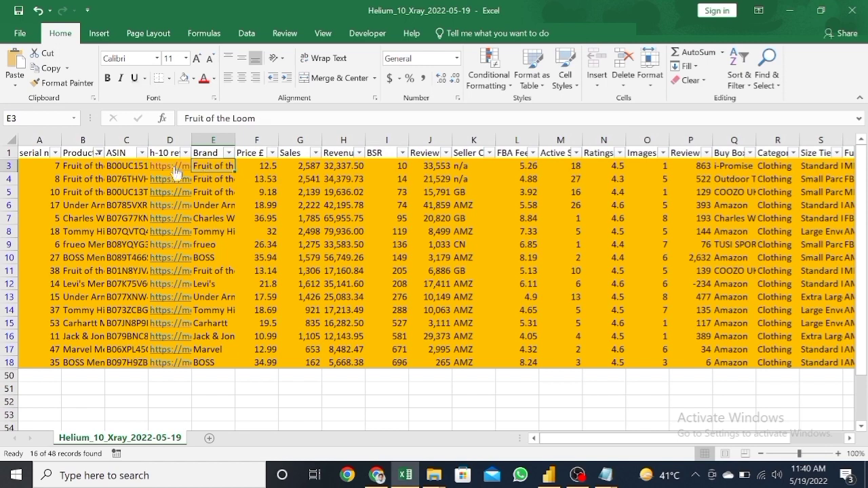
left_click(129, 165)
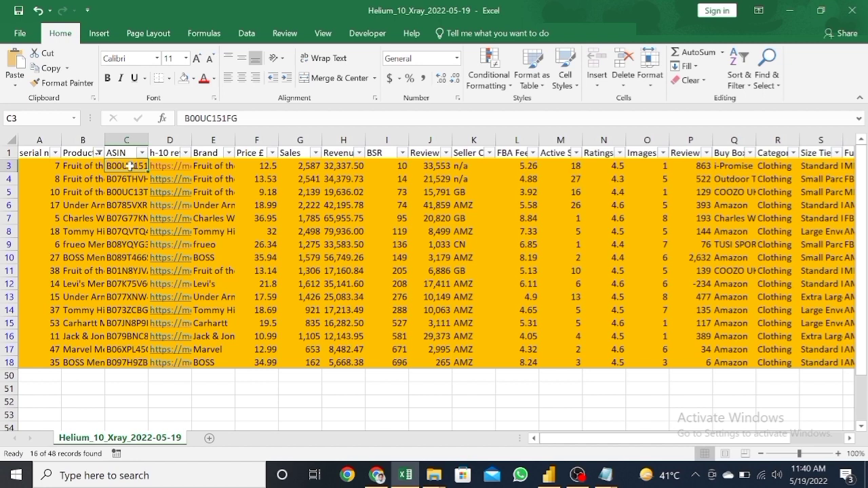
Step: In a new Chrome tab, search Google for "open multiple urls" and open the Open Multiple URLs extension page
left_click(376, 476)
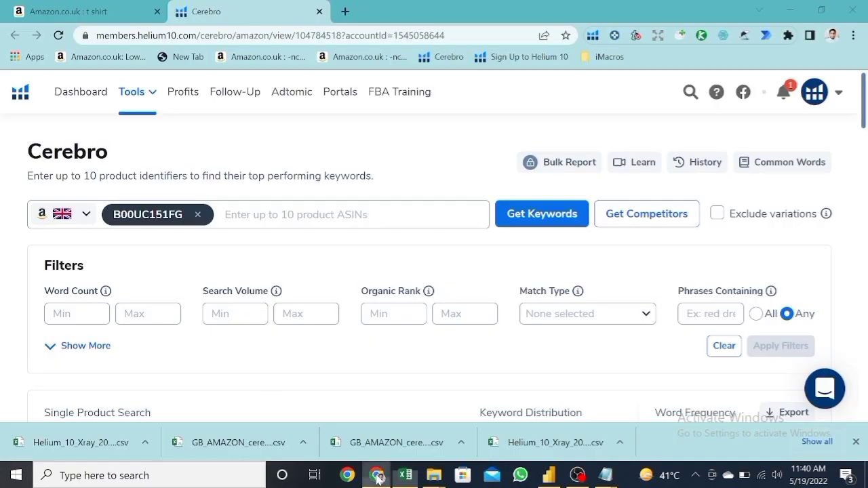
left_click(345, 12)
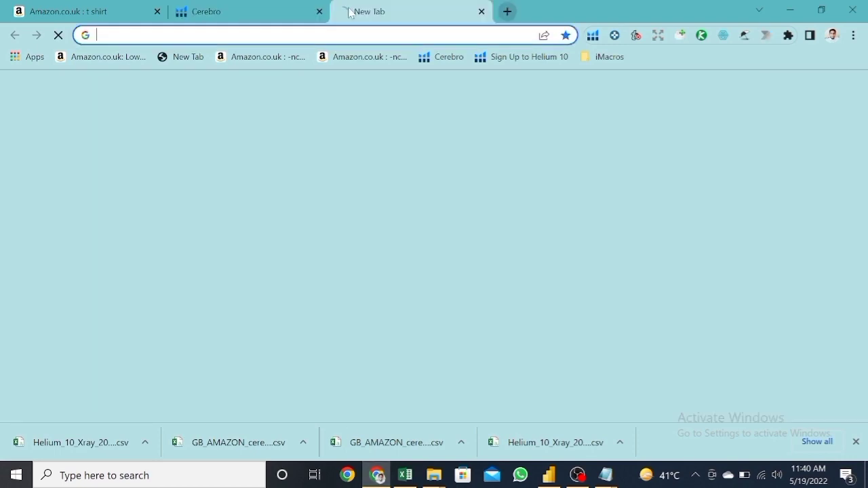
type("ope")
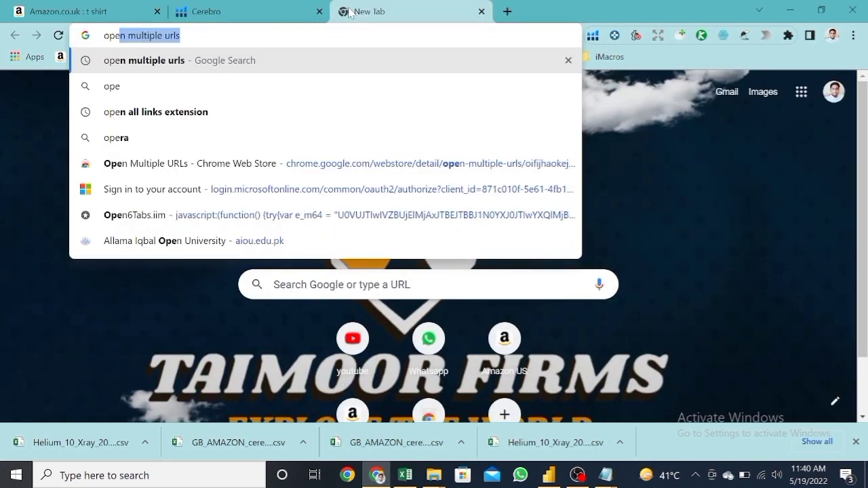
type("n multiple urls")
key("Return")
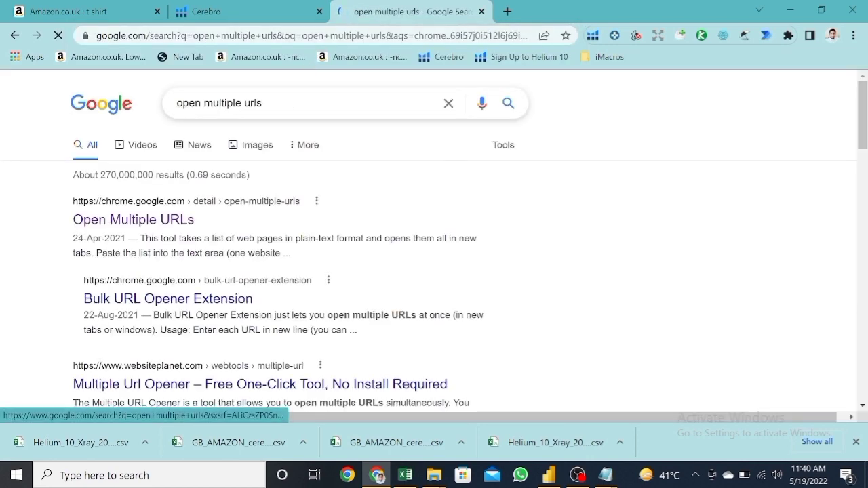
left_click(169, 221)
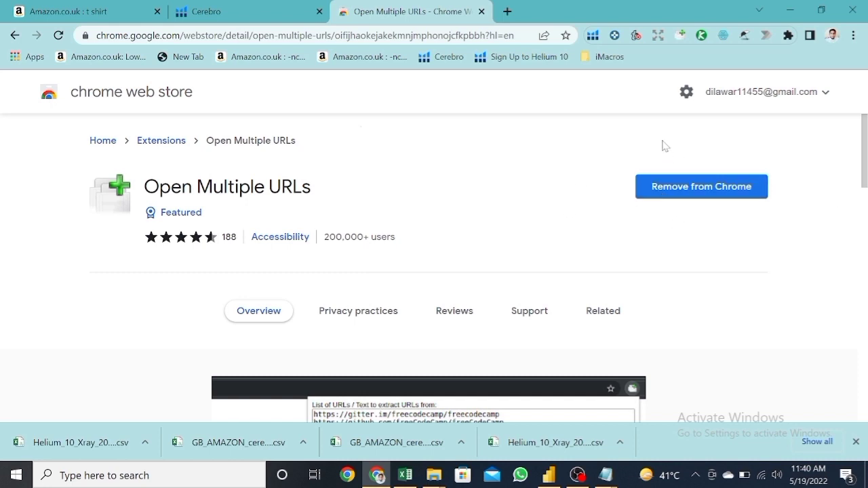
Step: Open the URL list window of the Open Multiple URLs extension
left_click(681, 35)
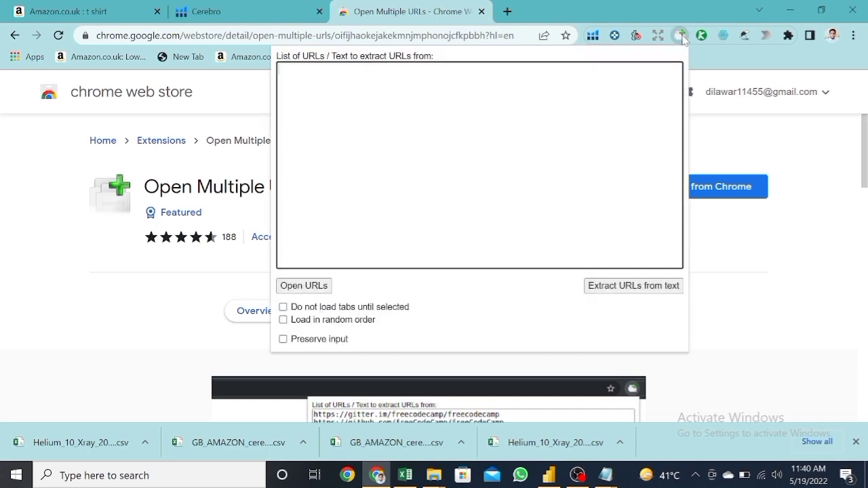
left_click(681, 35)
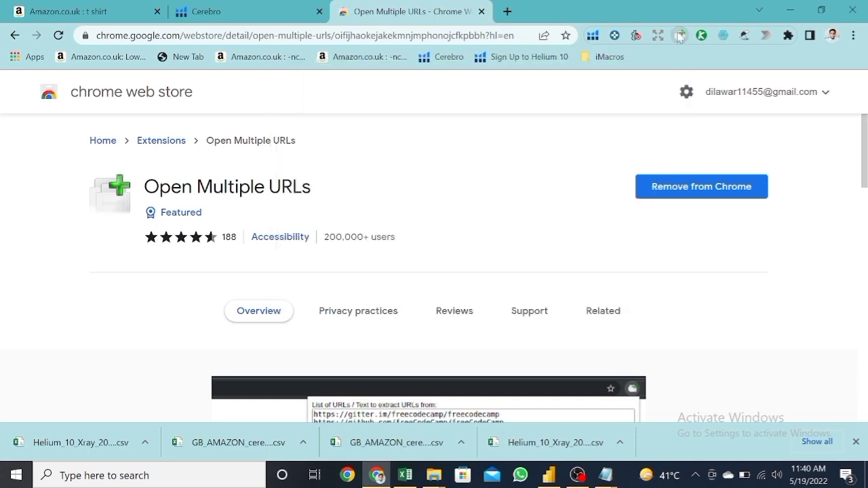
left_click(675, 39)
Step: Switch to Excel and copy all the Cerebro links from D3 down to the last product row
left_click(405, 475)
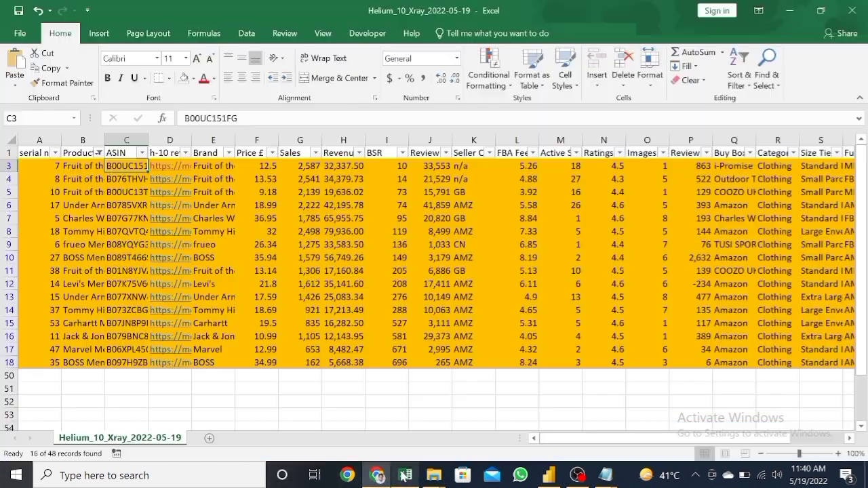
key("Right")
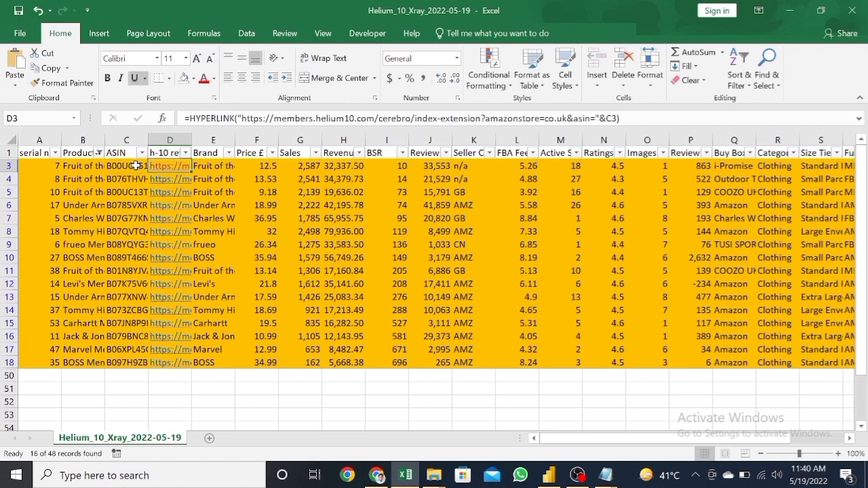
key("ctrl+shift+Down")
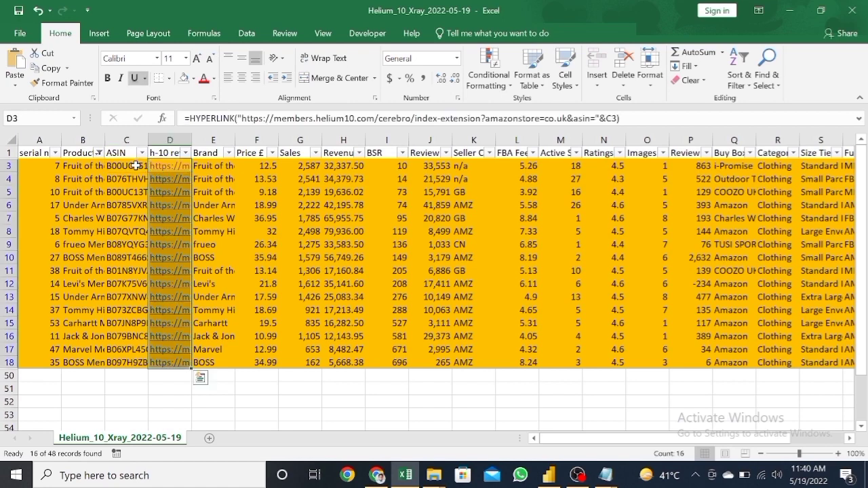
key("ctrl+c")
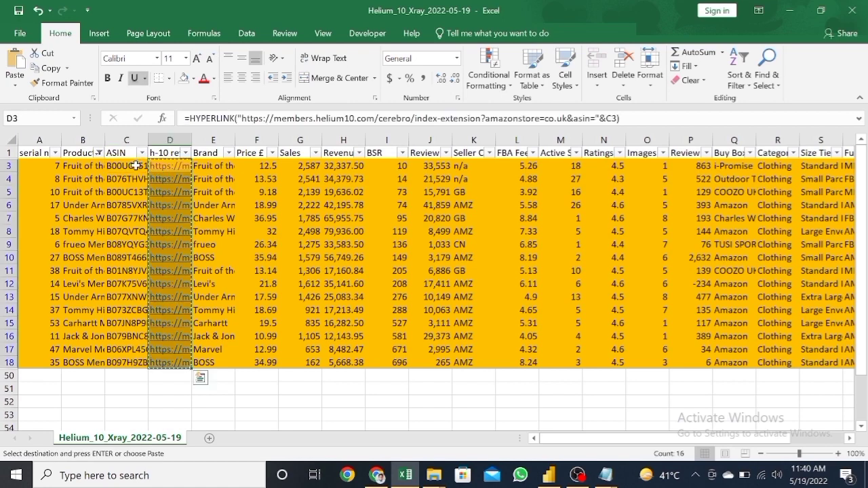
Step: Switch to Chrome, paste the copied links into the extension's URL list and open them all
left_click(379, 476)
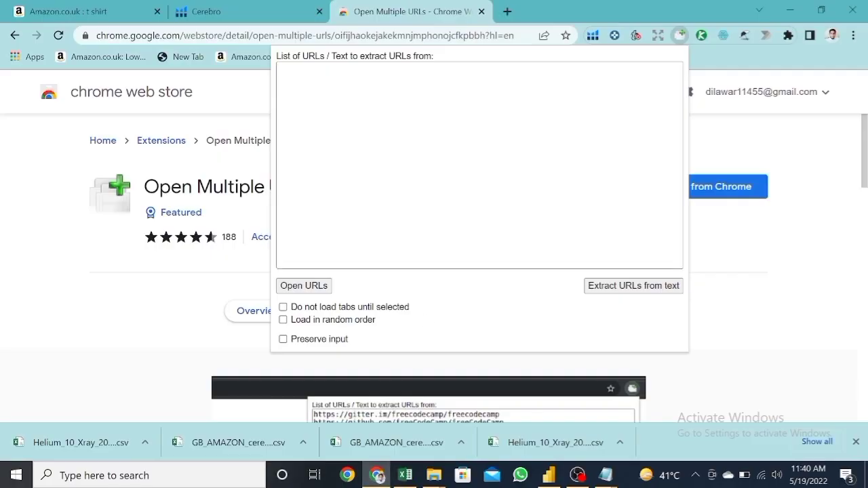
left_click(407, 156)
key("ctrl+v")
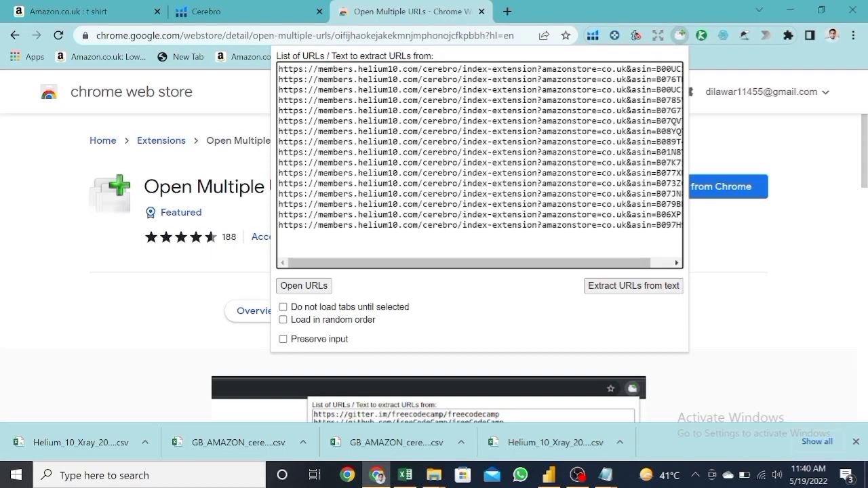
left_click(295, 286)
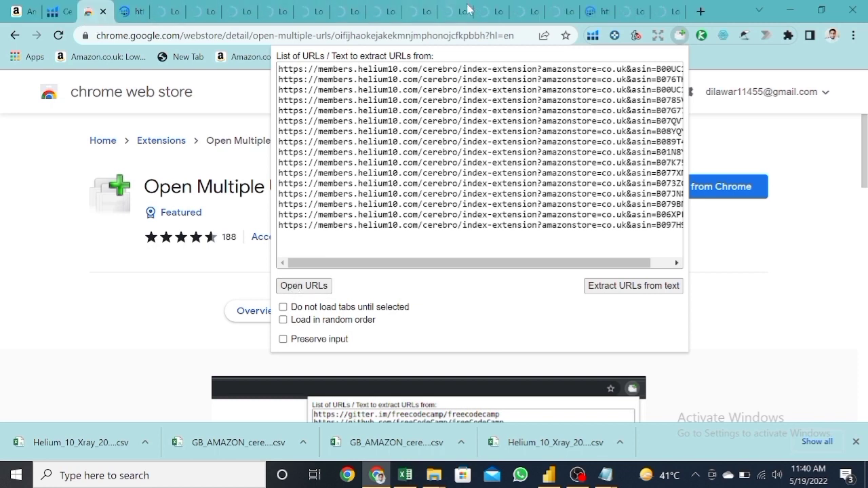
Step: Close the extension page and the earlier Cerebro tab, and look over the Cerebro results newly loaded for B00UC151FG
left_click(93, 14)
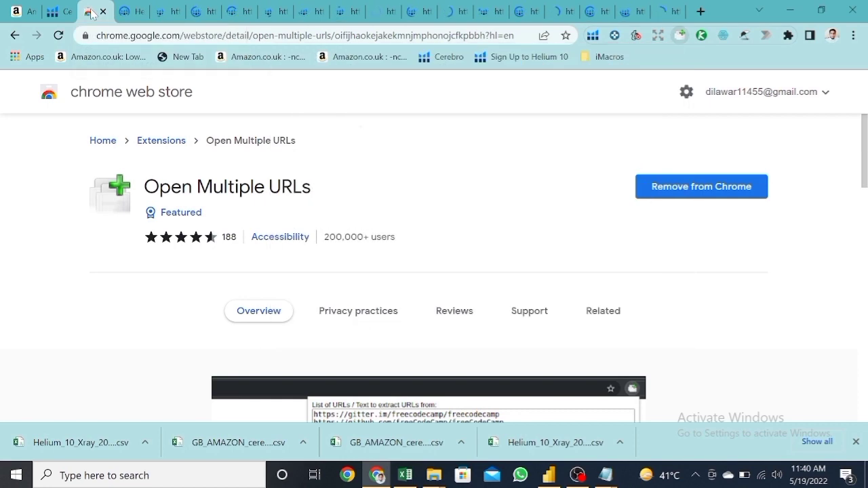
left_click(103, 12)
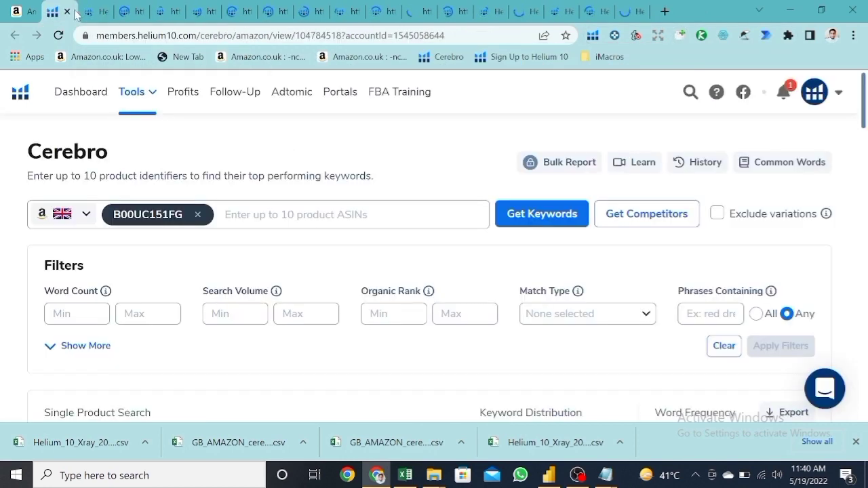
left_click(67, 12)
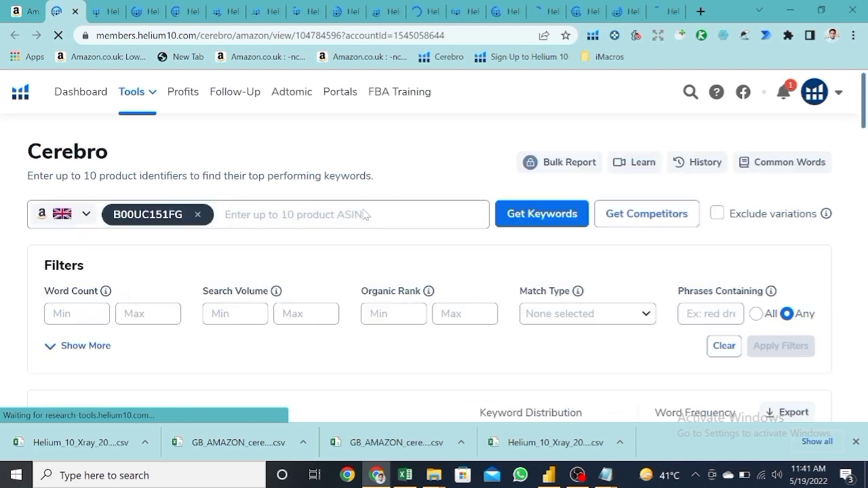
scroll(364, 214, "down", 5)
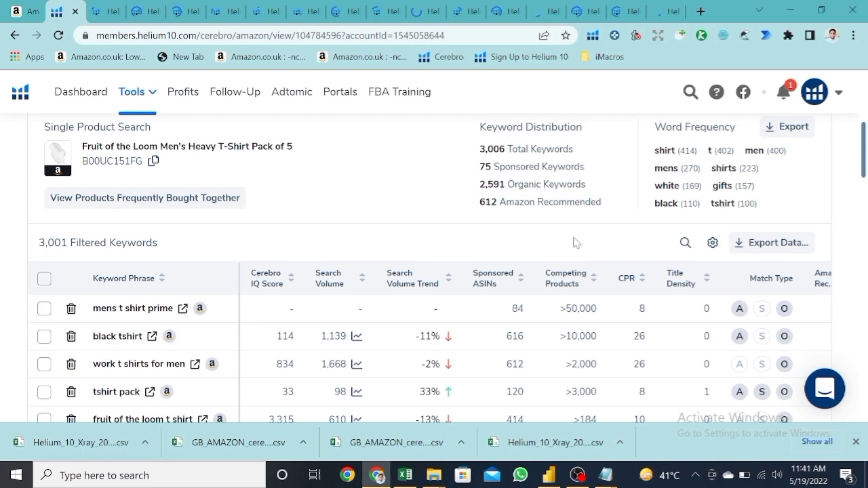
Step: Create a new folder named "tea shirt" on the desktop
key("super+d")
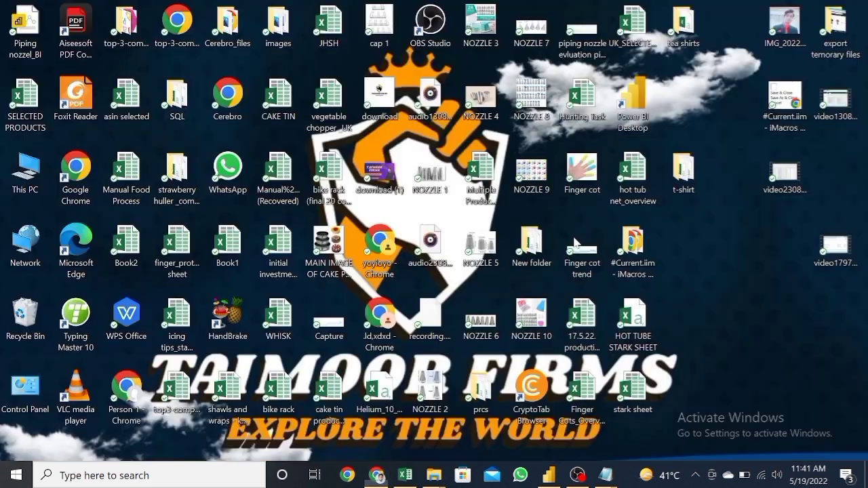
right_click(747, 246)
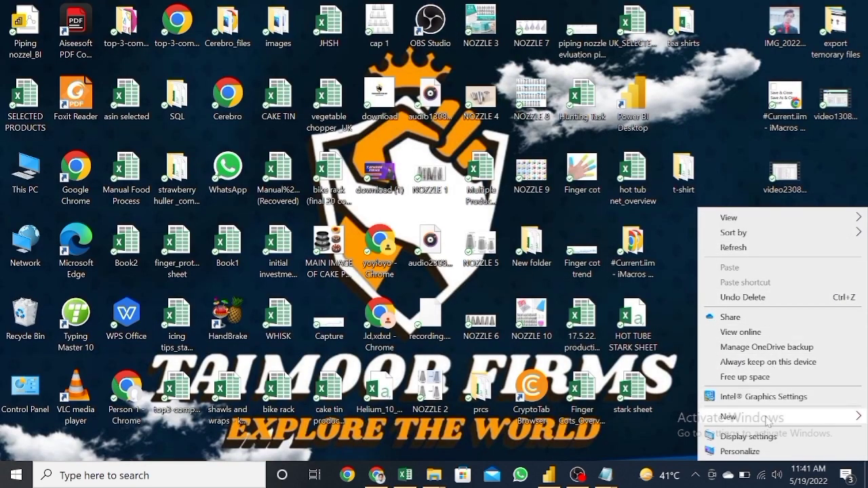
mouse_move(767, 416)
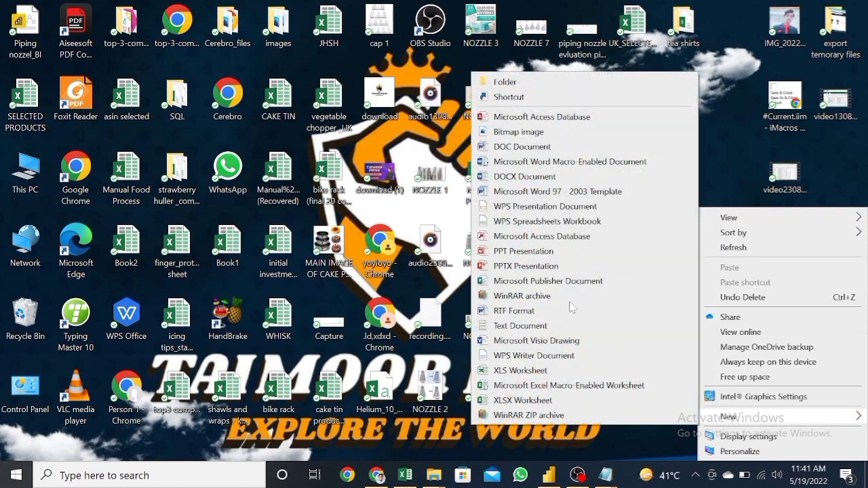
left_click(596, 84)
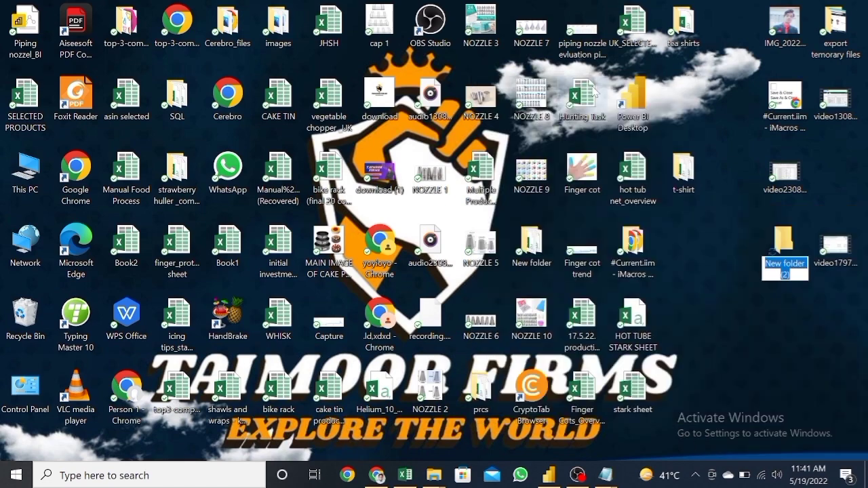
type("tea shi")
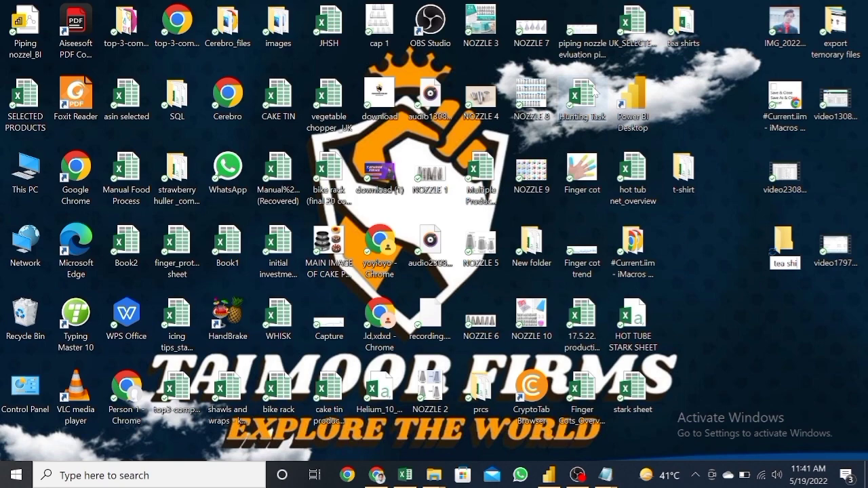
type("rt")
key("Return")
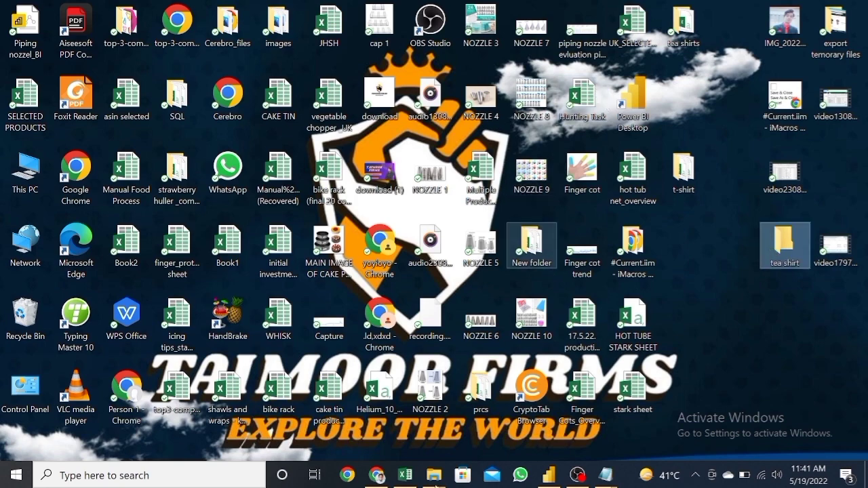
Step: Switch back to Chrome and open the Downloads section of its advanced settings
left_click(378, 477)
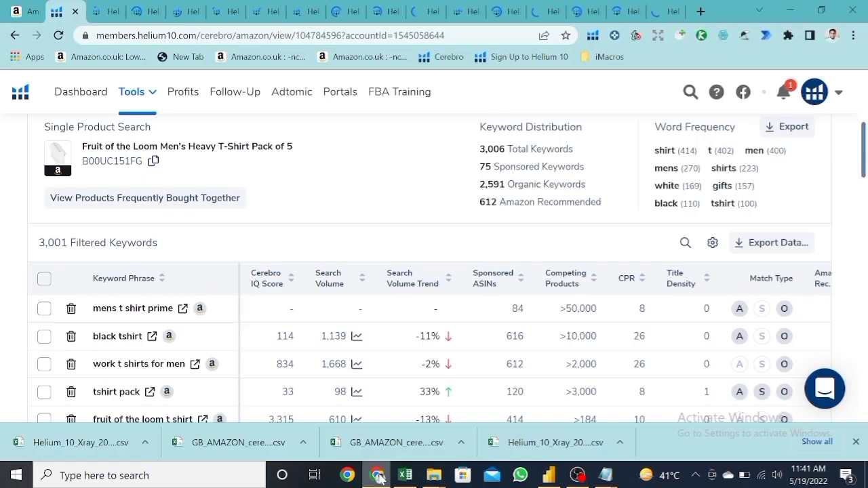
left_click(853, 36)
left_click(723, 268)
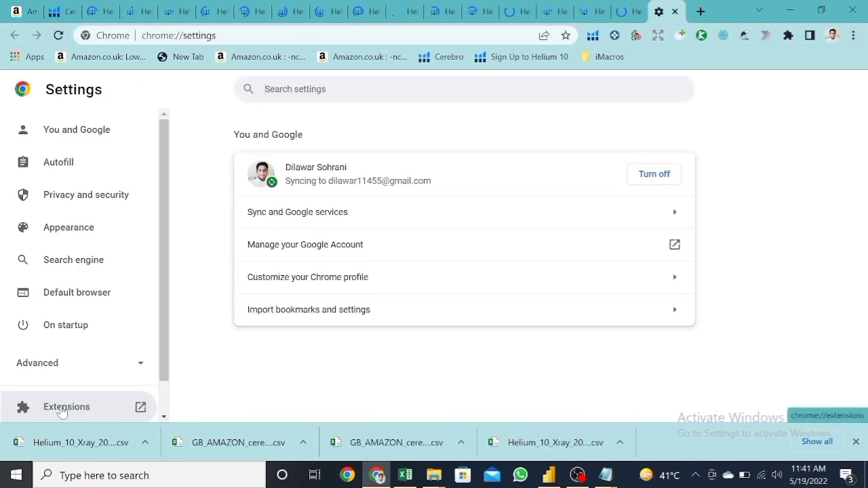
scroll(61, 407, "down", 1)
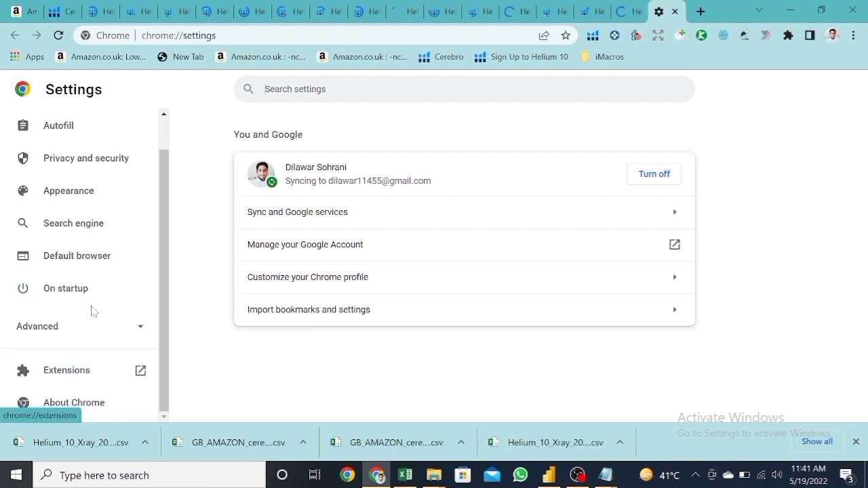
scroll(97, 241, "up", 1)
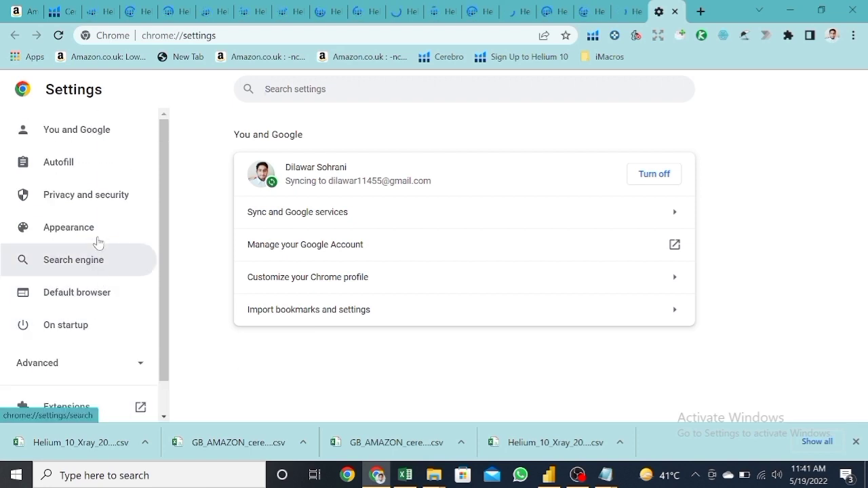
scroll(97, 242, "down", 1)
left_click(80, 330)
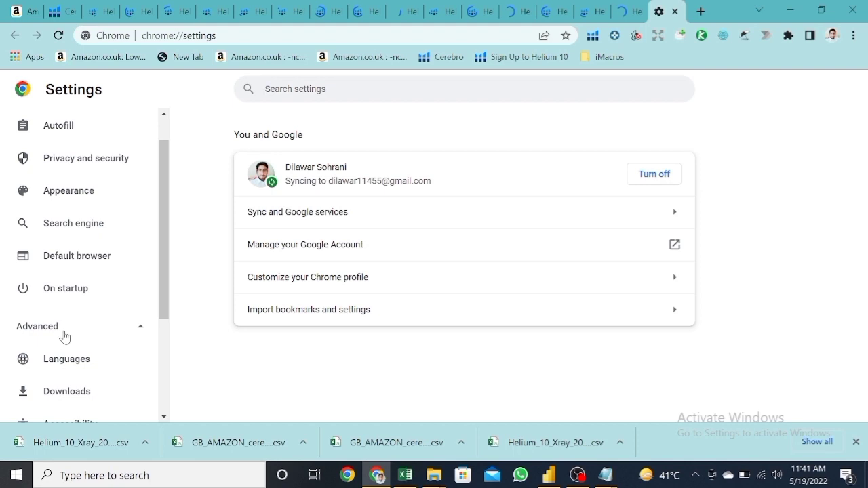
left_click(70, 392)
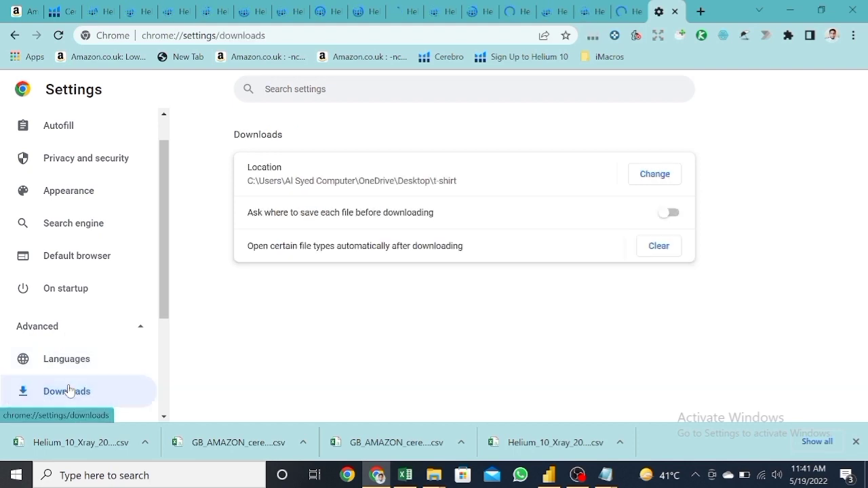
Step: Change the browser's download location to the "tea shirt" folder on the desktop
left_click(646, 175)
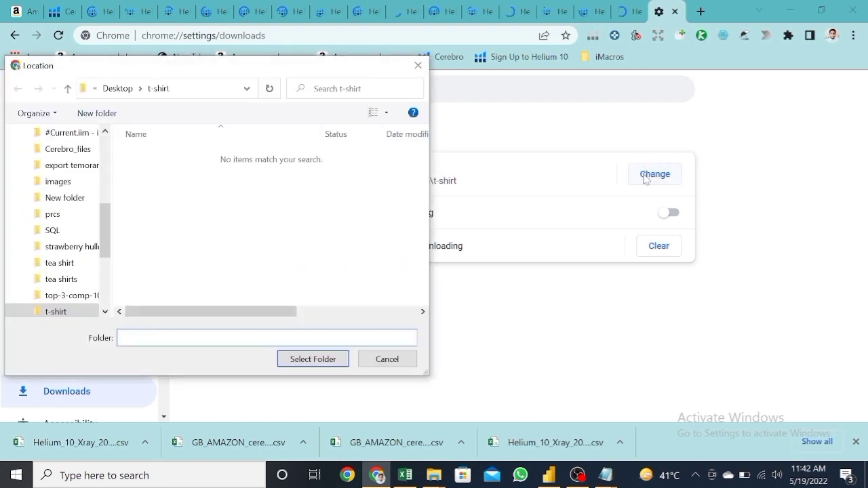
left_click(73, 264)
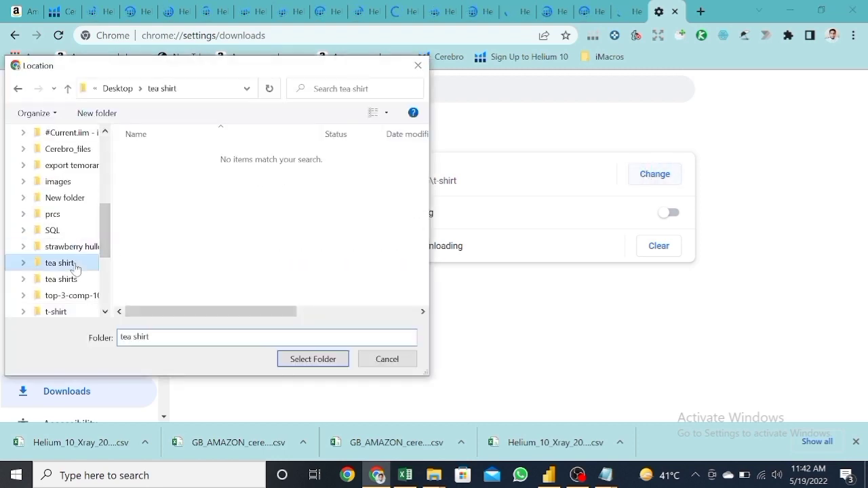
left_click(312, 359)
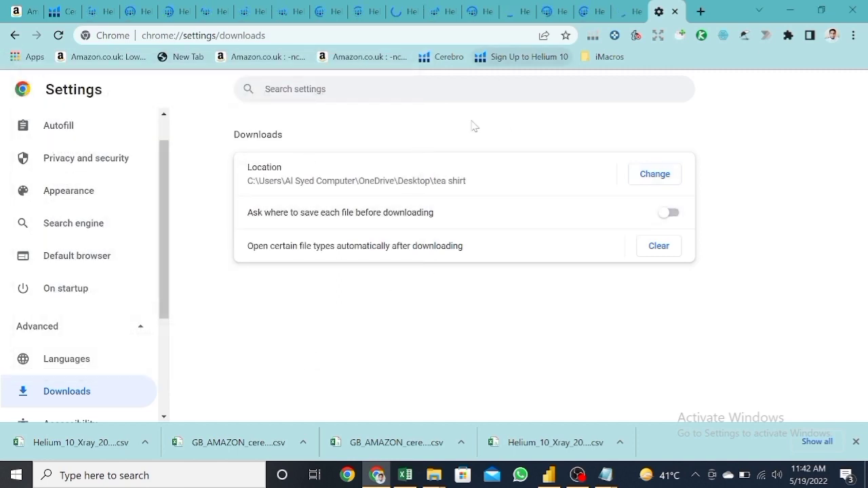
Step: Export the Cerebro keywords for B00UC151FG as a CSV file, and open the desktop's "tea shirt" folder to check the downloaded files
left_click(58, 11)
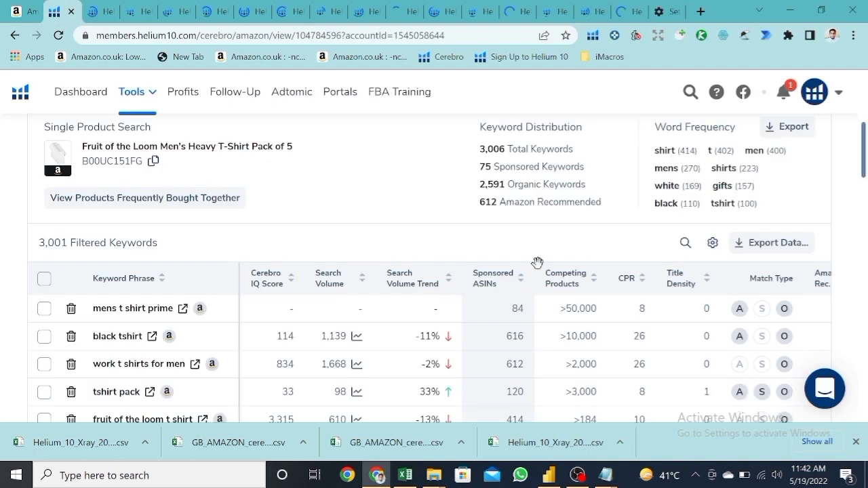
left_click(772, 246)
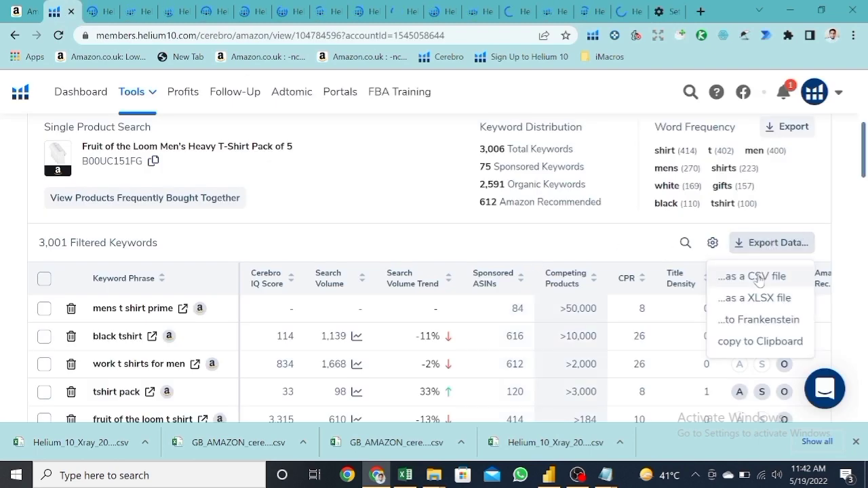
left_click(758, 278)
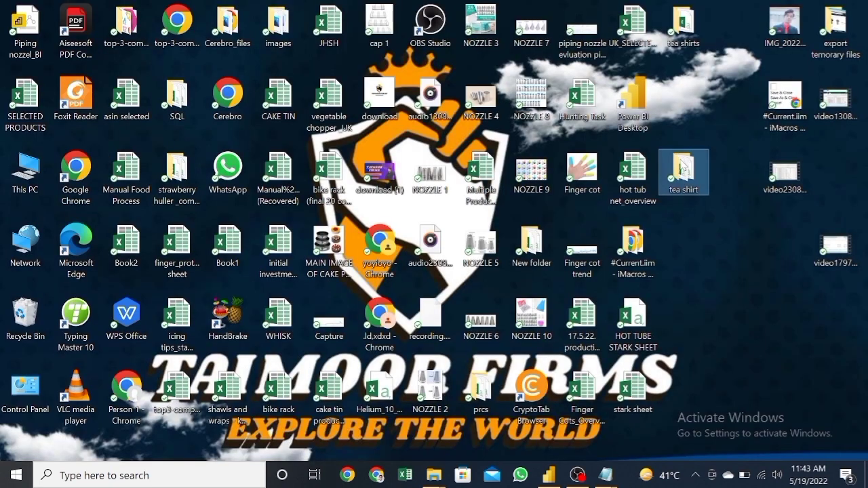
double_click(684, 170)
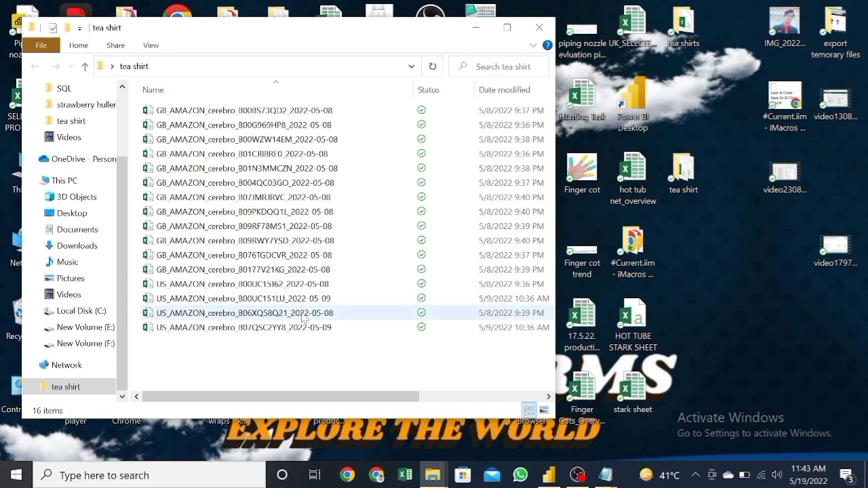
Step: Start Excel, dismiss the Office activation wizard and create a new blank workbook
left_click(405, 474)
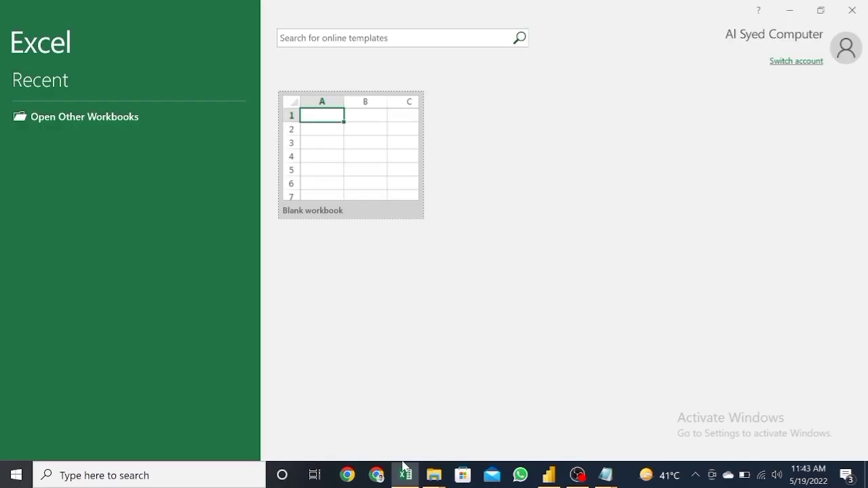
left_click(322, 204)
left_click(319, 205)
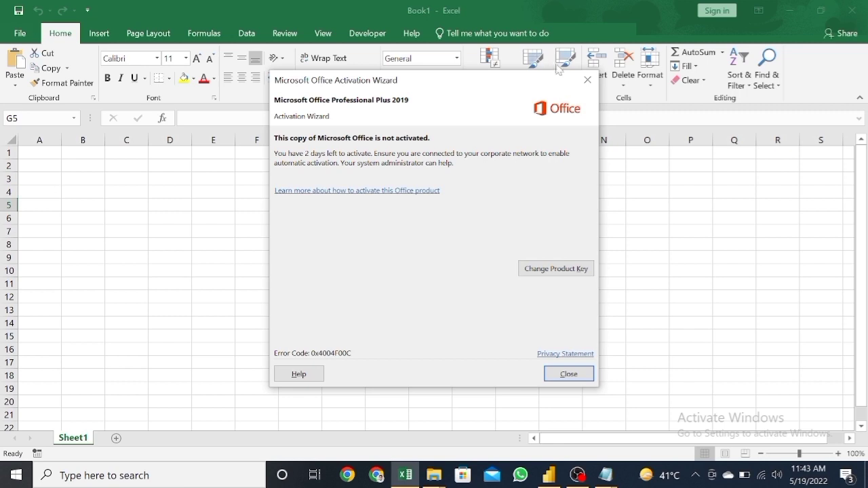
left_click(583, 80)
key("ctrl+n")
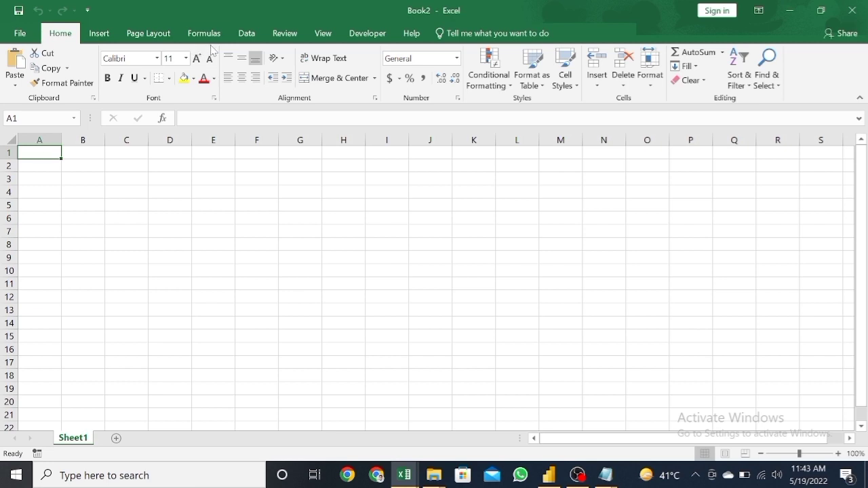
Step: Get data from a folder into the workbook, choosing the "tea shirt" folder on the desktop as the source
left_click(246, 34)
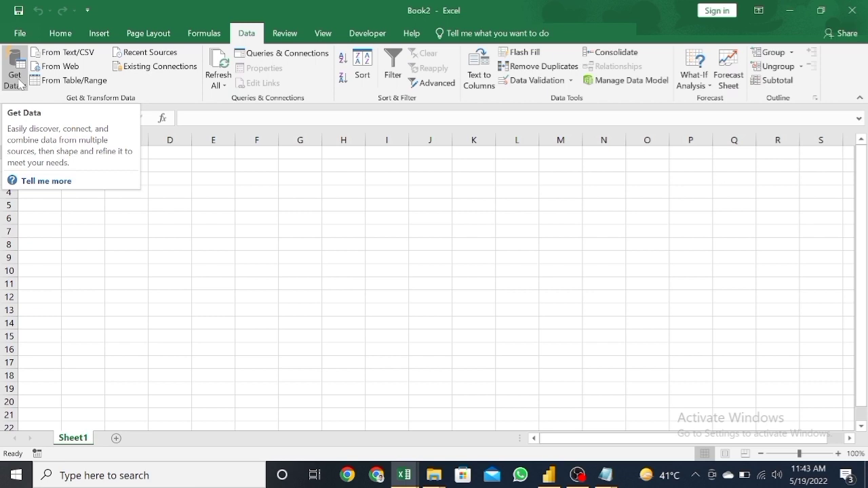
left_click(21, 84)
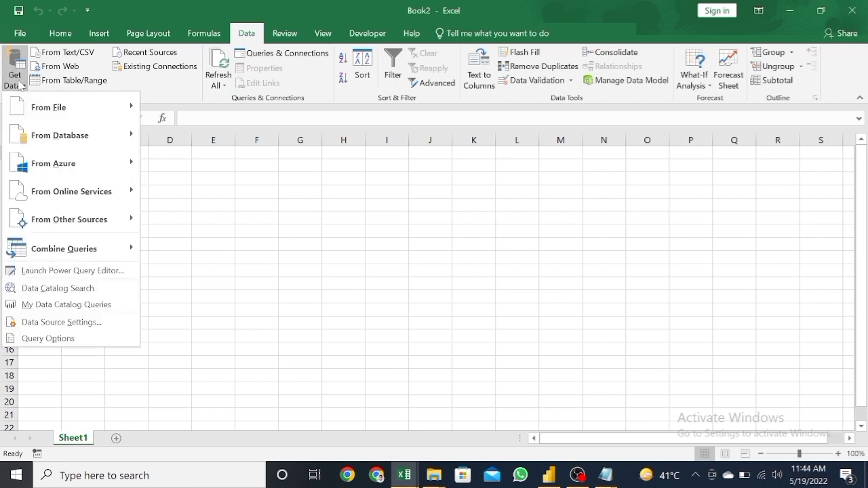
mouse_move(57, 111)
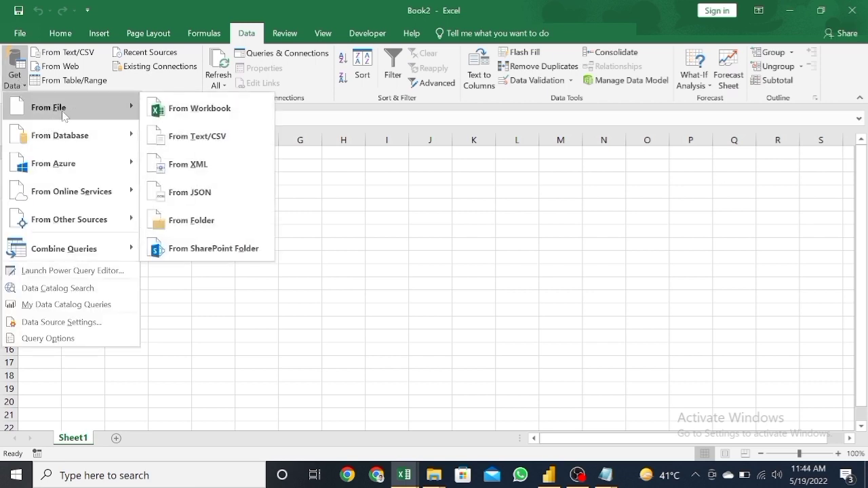
left_click(195, 217)
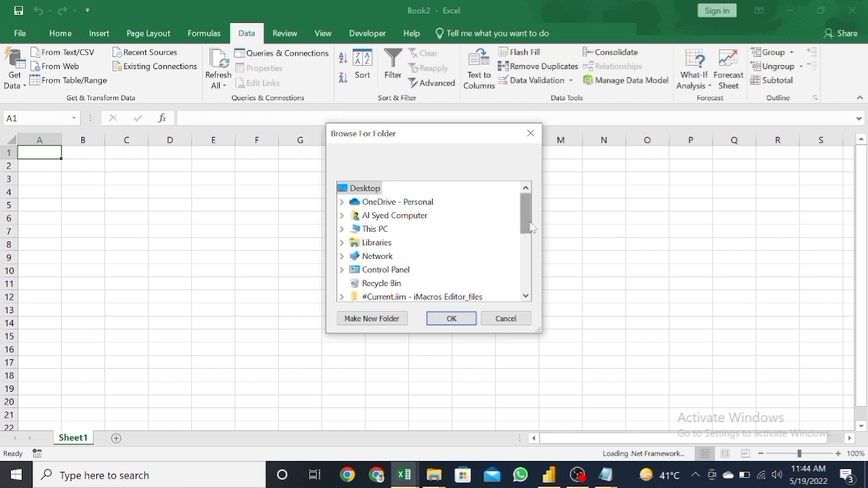
left_click_drag(527, 214, 528, 295)
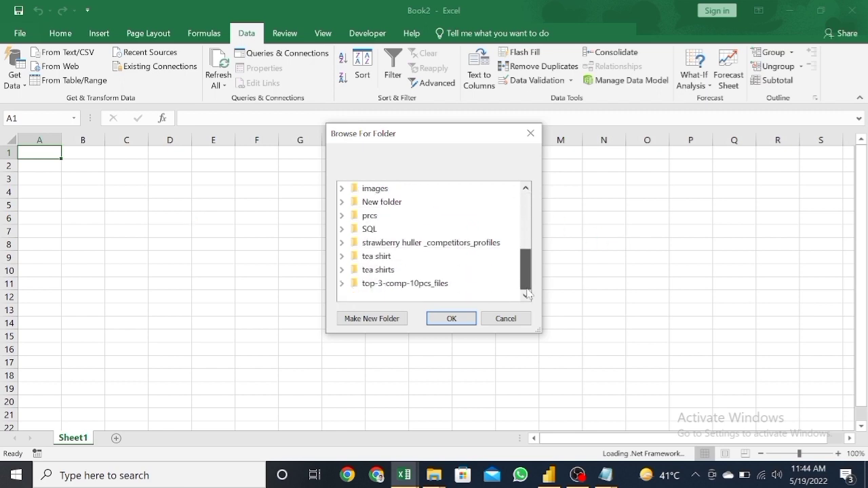
left_click(381, 258)
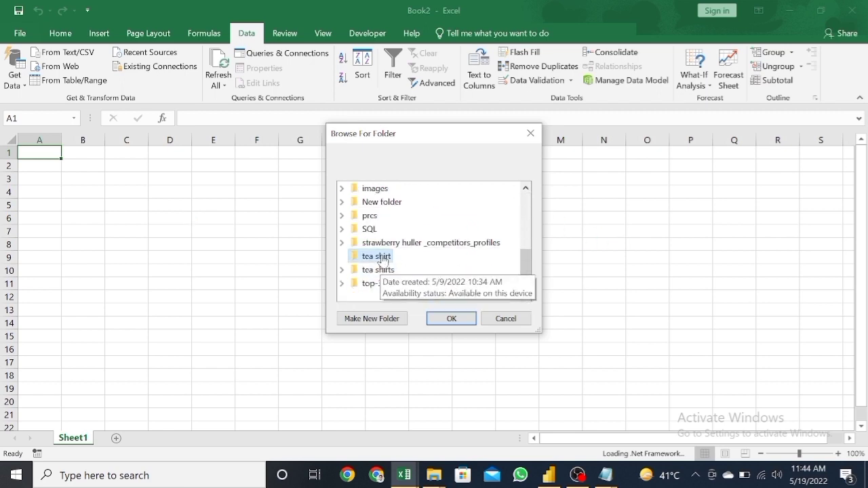
left_click(460, 322)
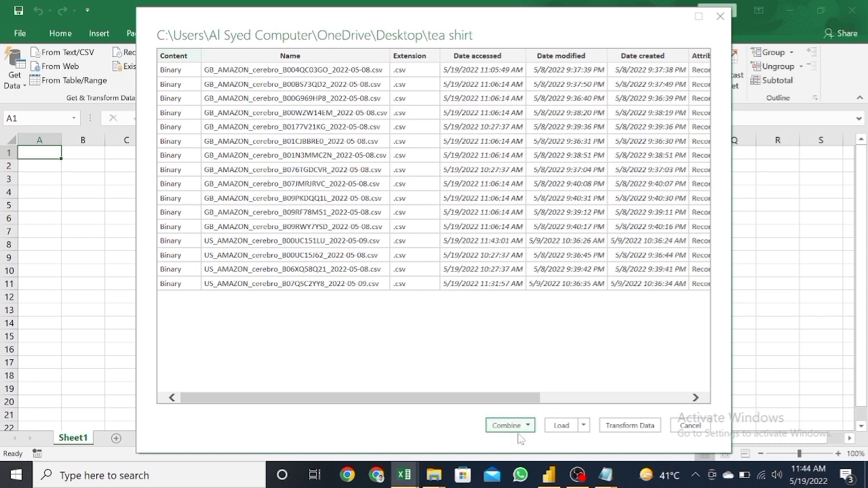
Step: Open the folder data in Power Query Editor and combine the CSV files, using the first file as sample and comma as delimiter
left_click(631, 426)
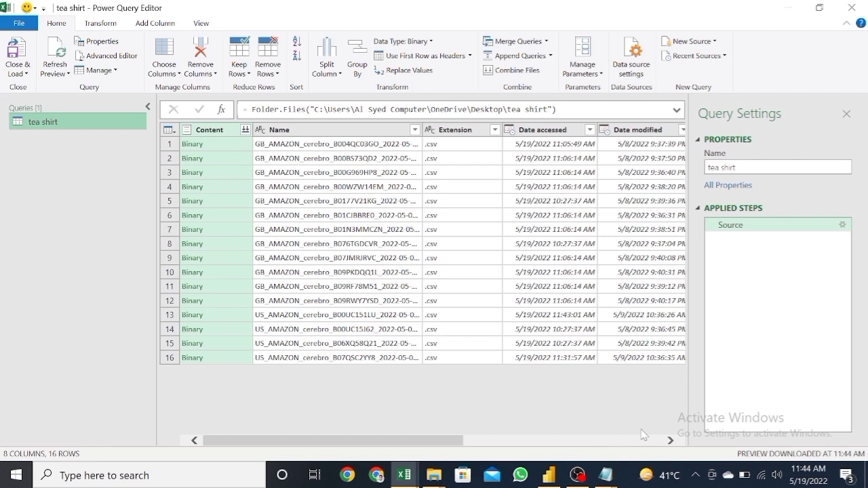
left_click(246, 130)
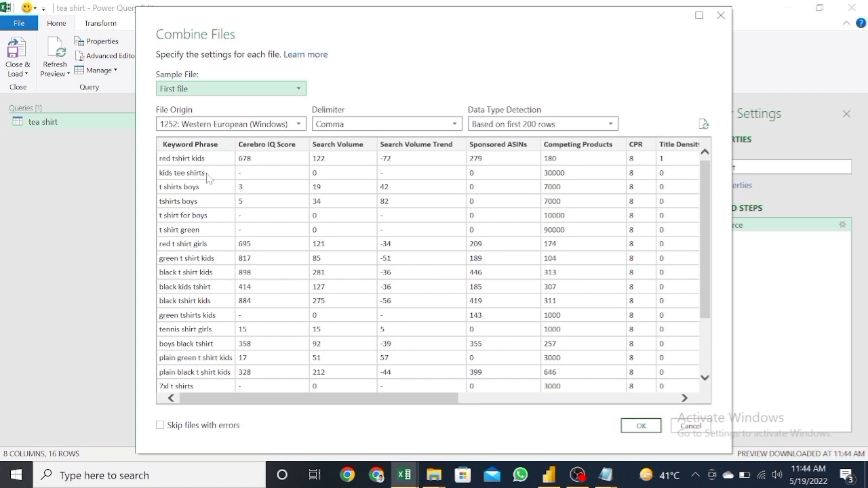
left_click(632, 428)
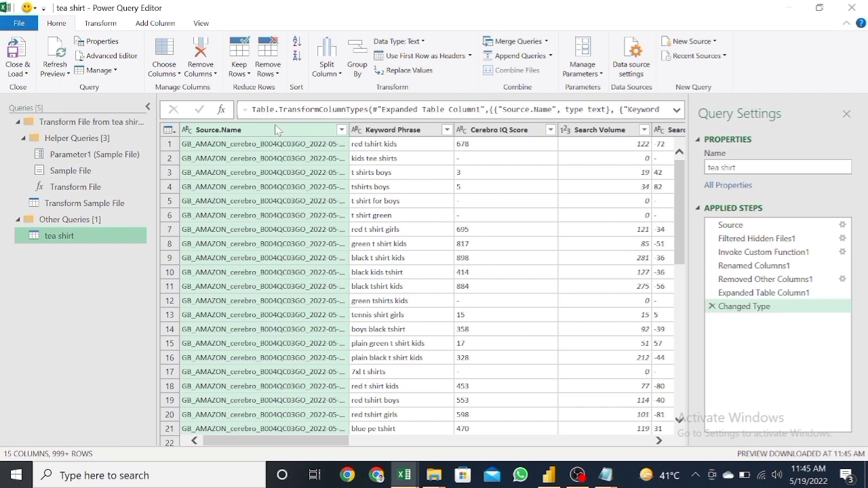
Step: Extract a text range from the Source.Name column, starting at index 18 and keeping 10 characters
left_click(102, 24)
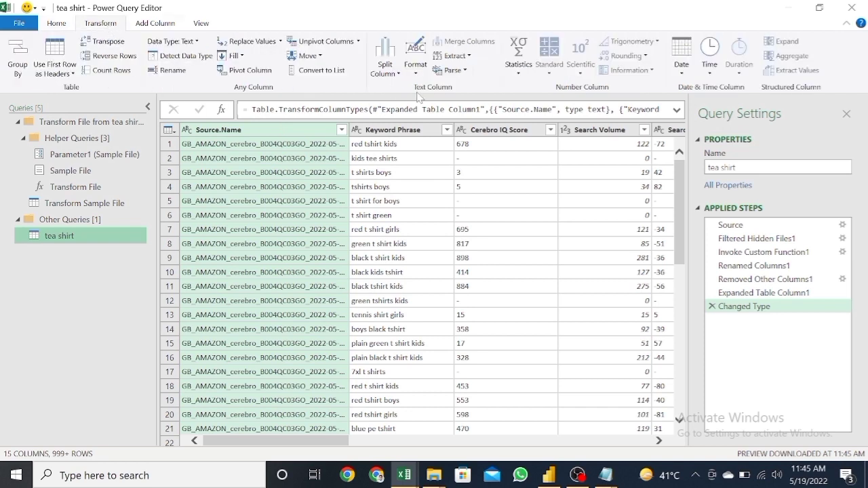
left_click(468, 57)
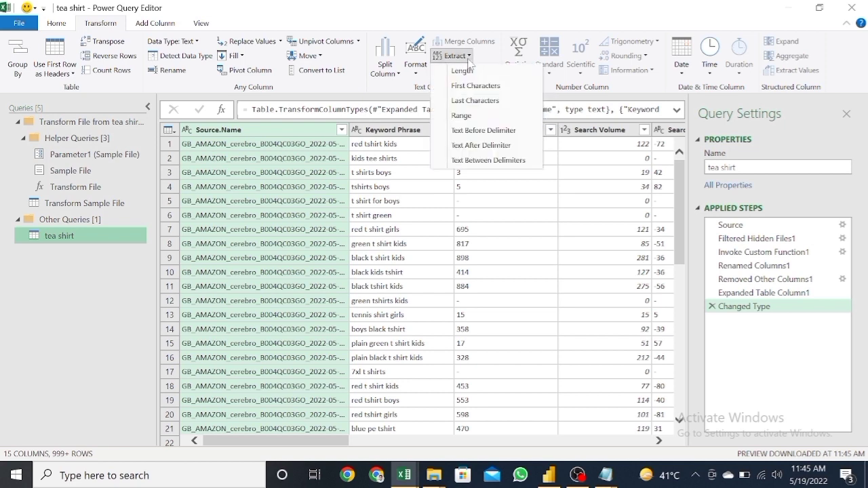
left_click(473, 116)
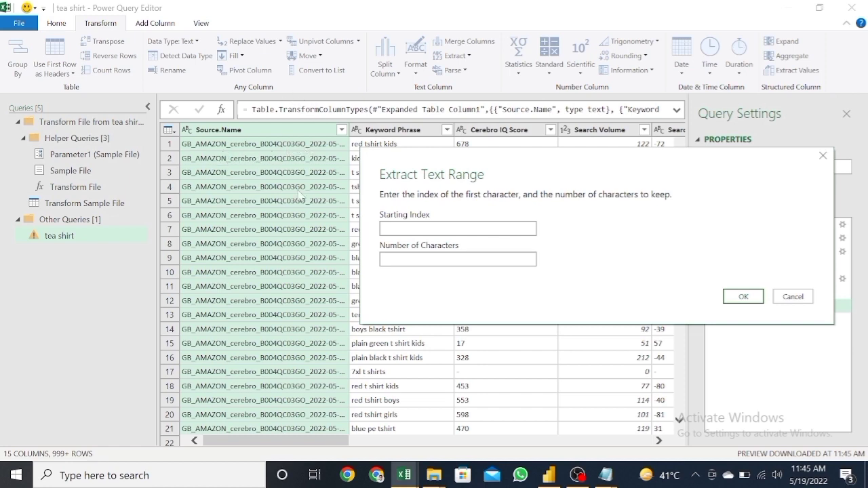
left_click(458, 229)
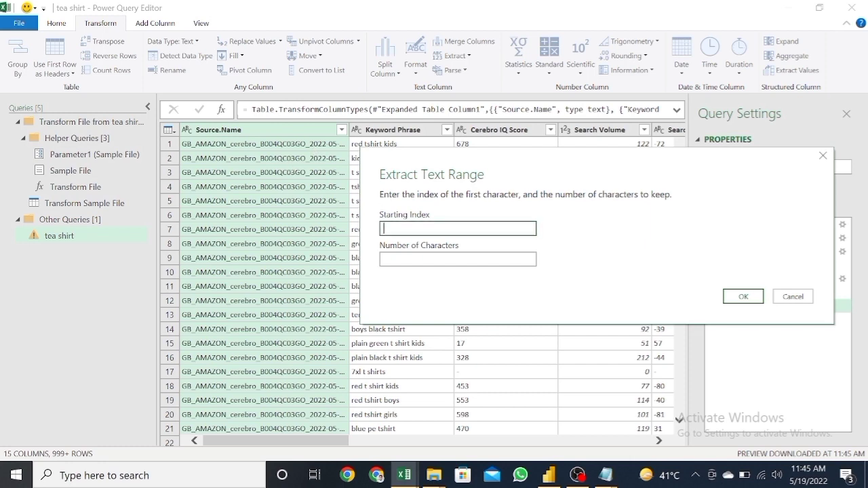
type("18")
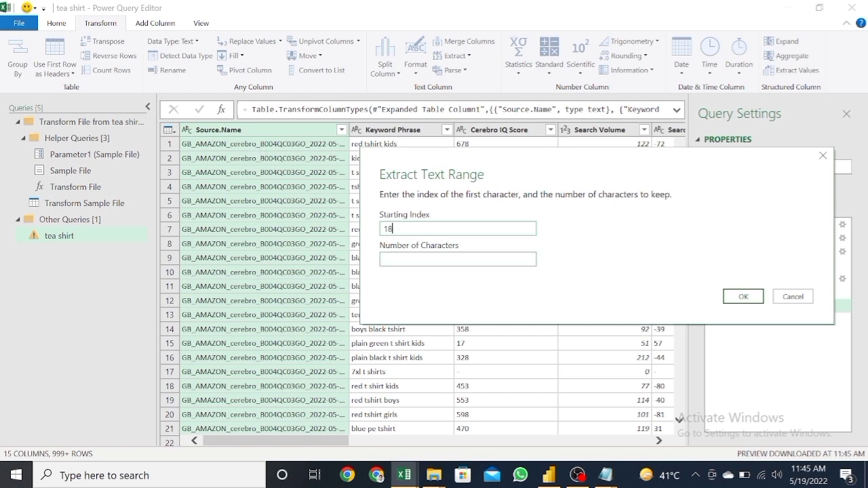
left_click(458, 260)
type("10")
left_click(458, 259)
left_click(750, 302)
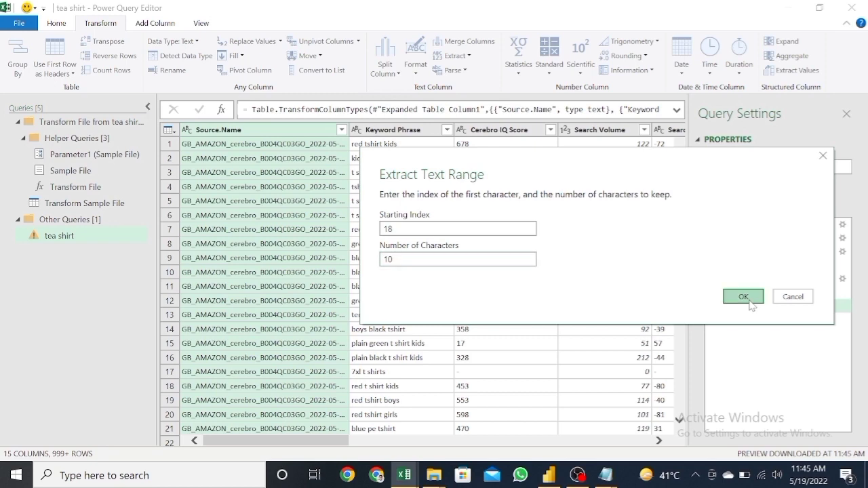
Step: Close the query editor and load the combined "tea shirt" query into the workbook
left_click(242, 147)
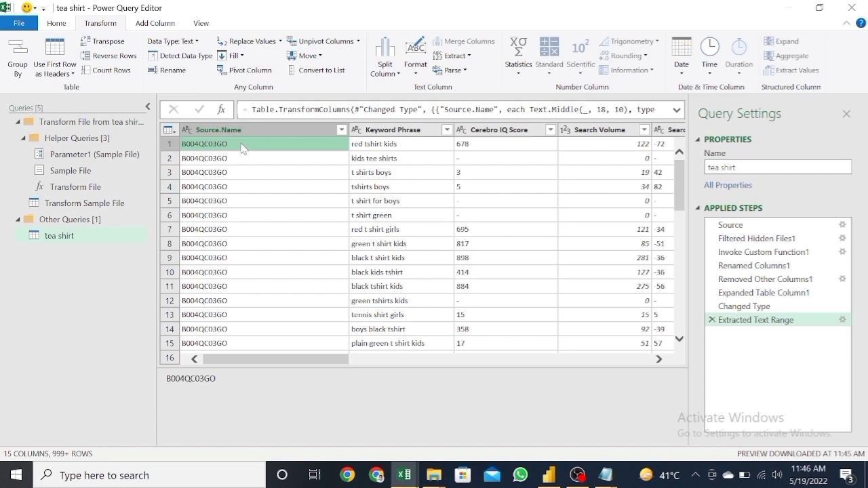
left_click(53, 27)
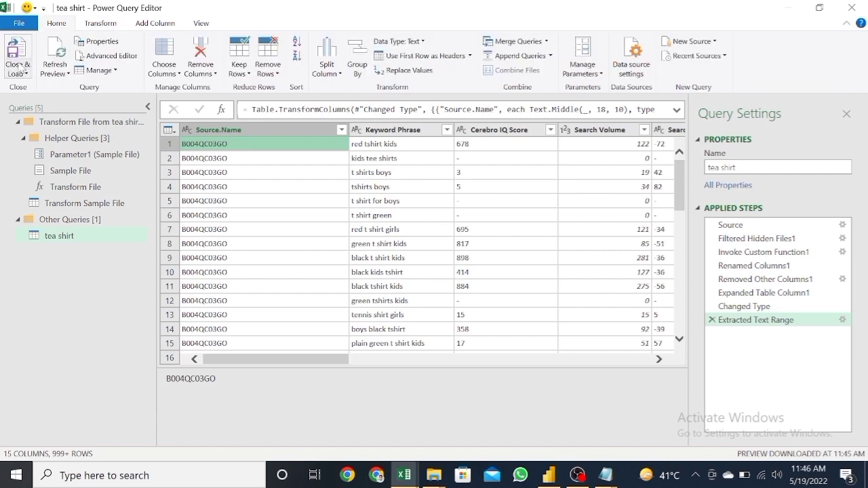
left_click(17, 49)
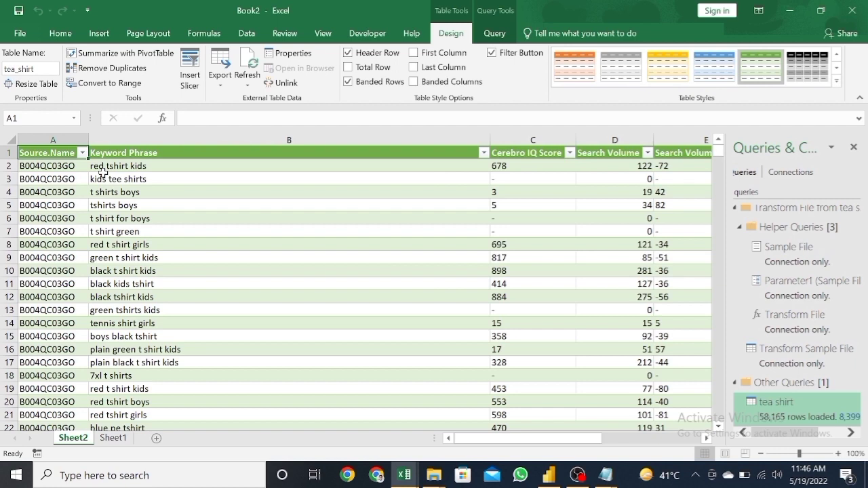
Step: Rename the Source.Name header of the loaded table as "asins"
left_click(60, 152)
double_click(61, 153)
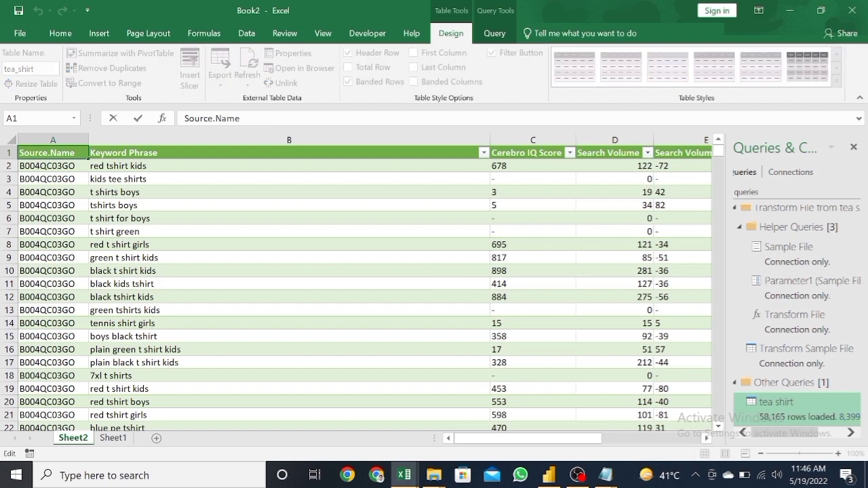
key("BackSpace")
key("BackSpace")
key("BackSpace")
key("BackSpace")
key("BackSpace")
key("BackSpace")
key("BackSpace")
key("BackSpace")
key("BackSpace")
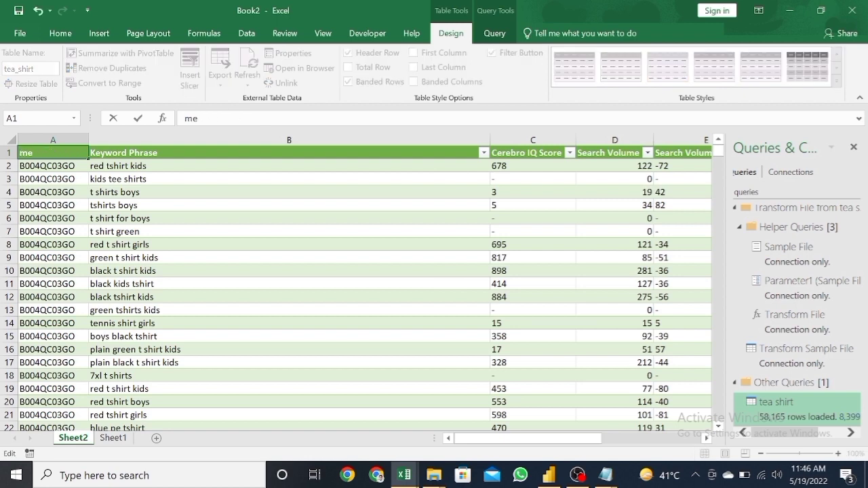
key("Delete")
key("Delete")
type("asins")
key("Return")
Step: Rename the worksheet holding the loaded keyword table as "source data"
left_click_drag(61, 152, 347, 310)
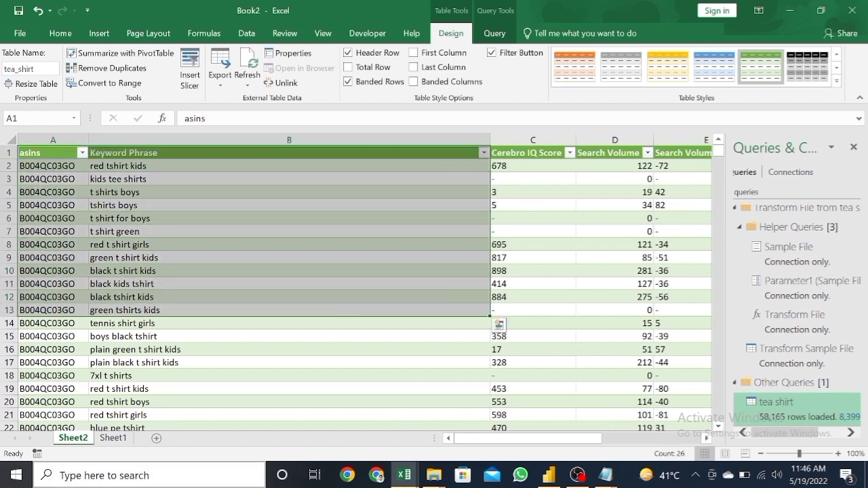
double_click(82, 440)
type("s")
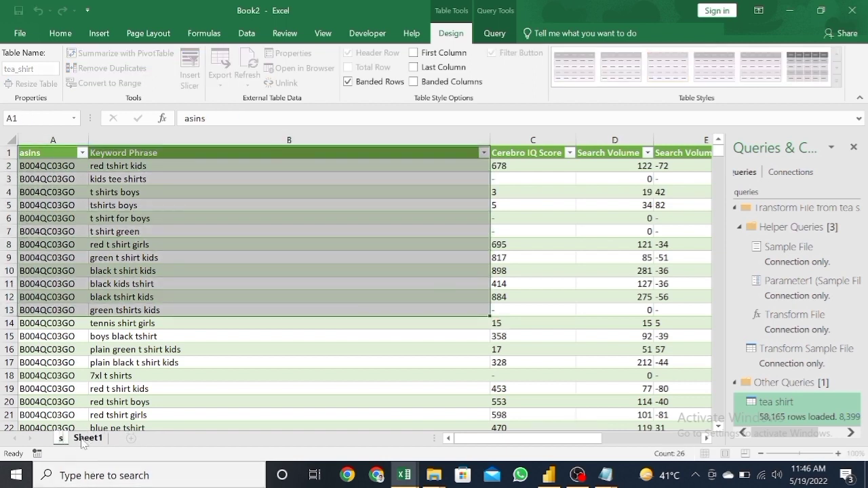
type("ource data")
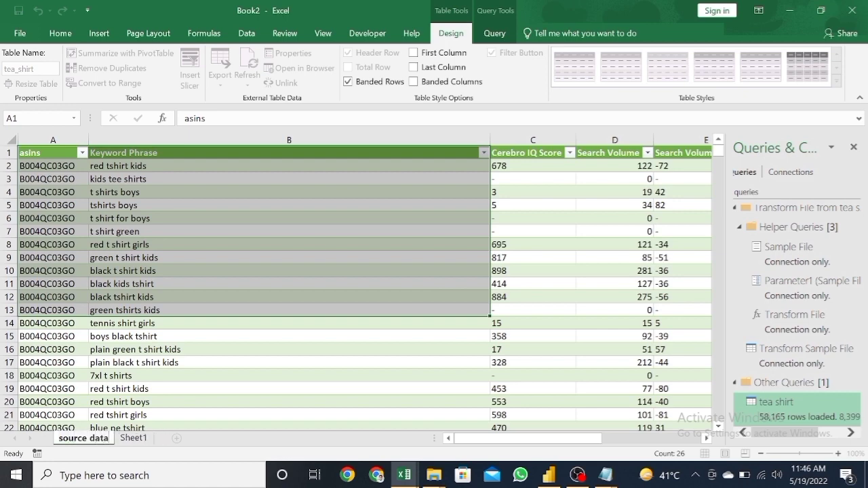
key("Return")
left_click(260, 296)
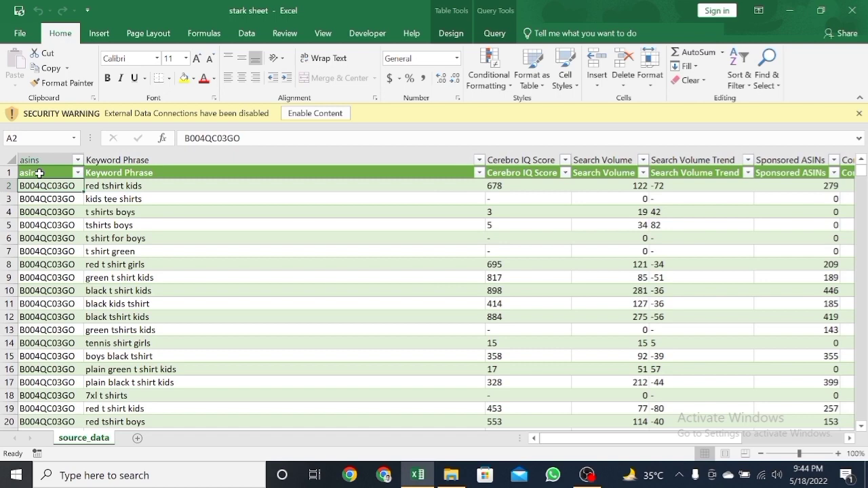
Step: Create a PivotTable from the whole tea_shirt table and place it on a new worksheet
key("ctrl+shift+End")
scroll(40, 174, "left", 5)
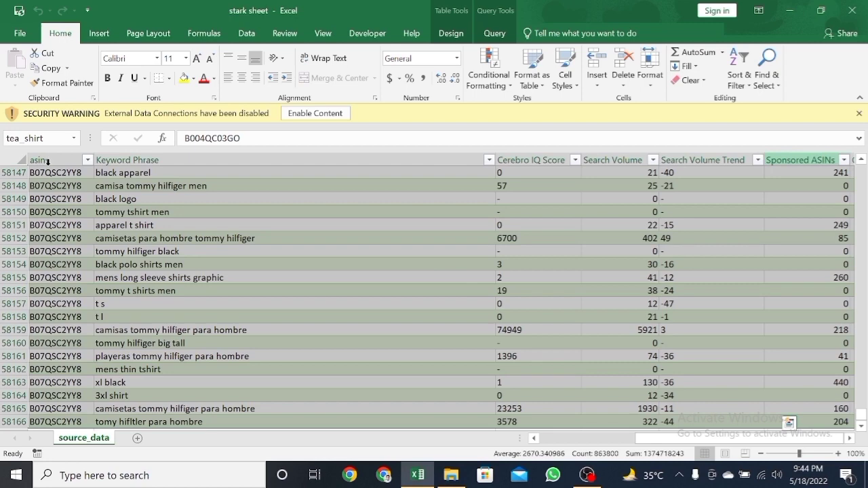
left_click(50, 190)
key("ctrl+Up")
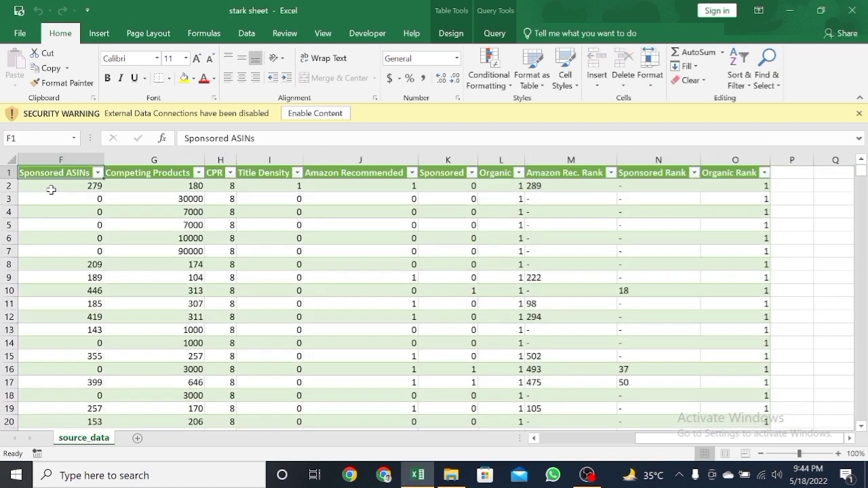
key("ctrl+shift+End")
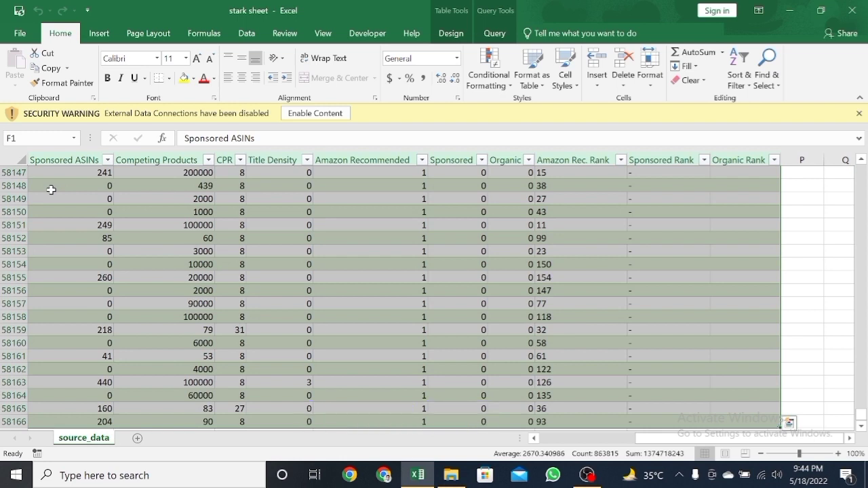
key("alt+d")
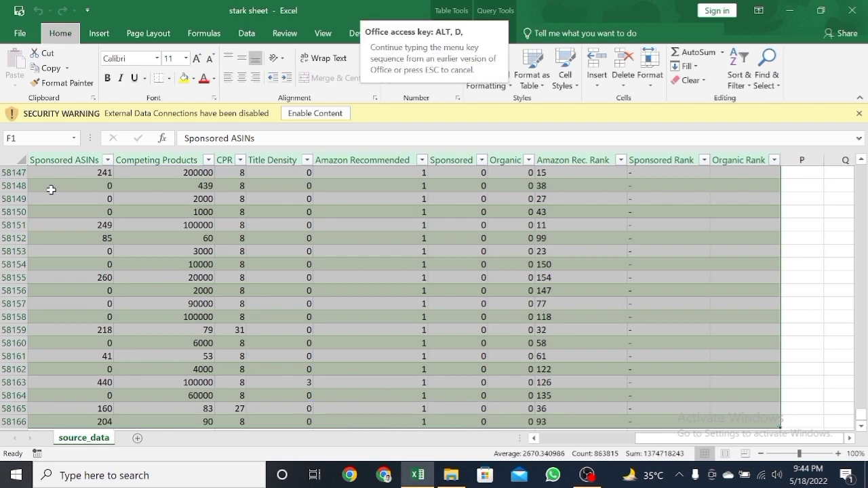
key("Escape")
left_click(99, 33)
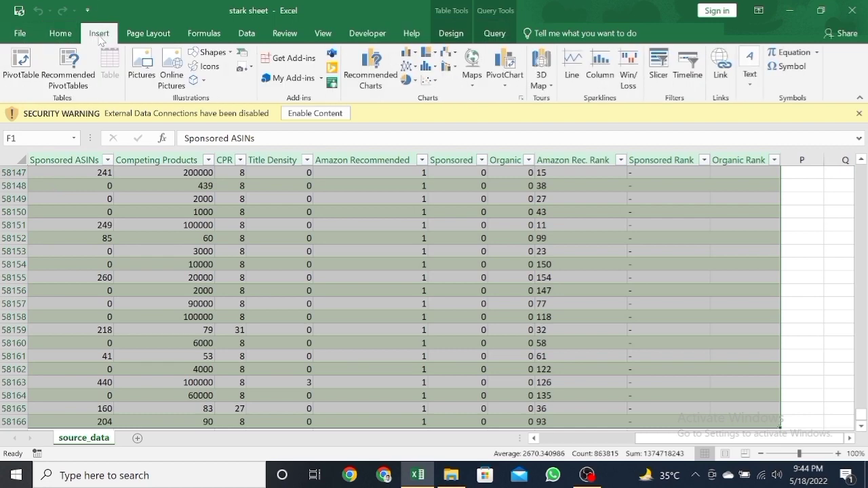
left_click(20, 85)
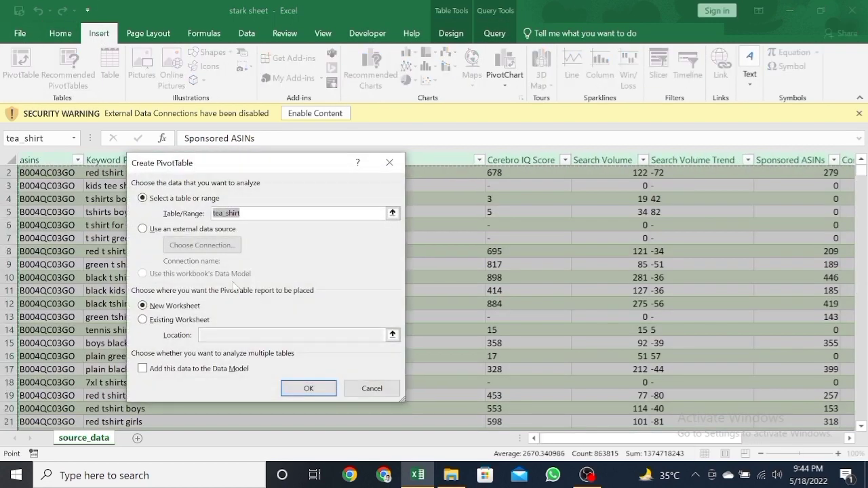
left_click(309, 389)
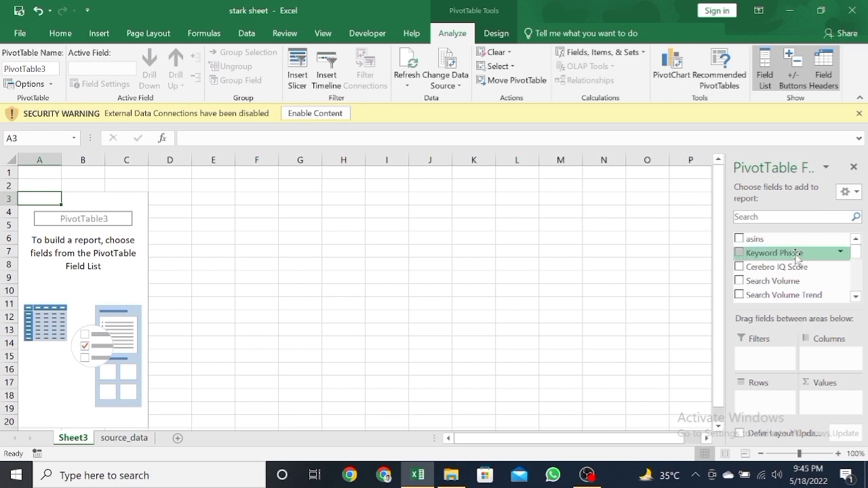
Step: Add Keyword Phrase as the PivotTable's row field and sort the row labels A to Z
left_click_drag(798, 258, 765, 392)
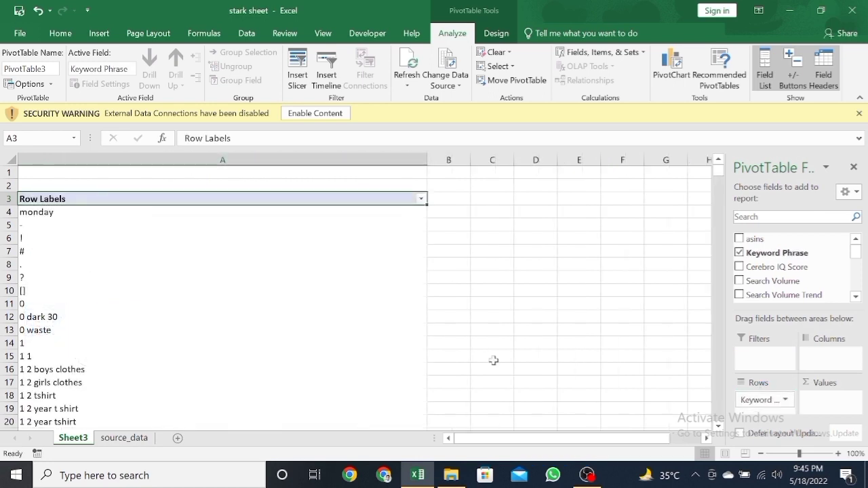
left_click(193, 228)
left_click(207, 306)
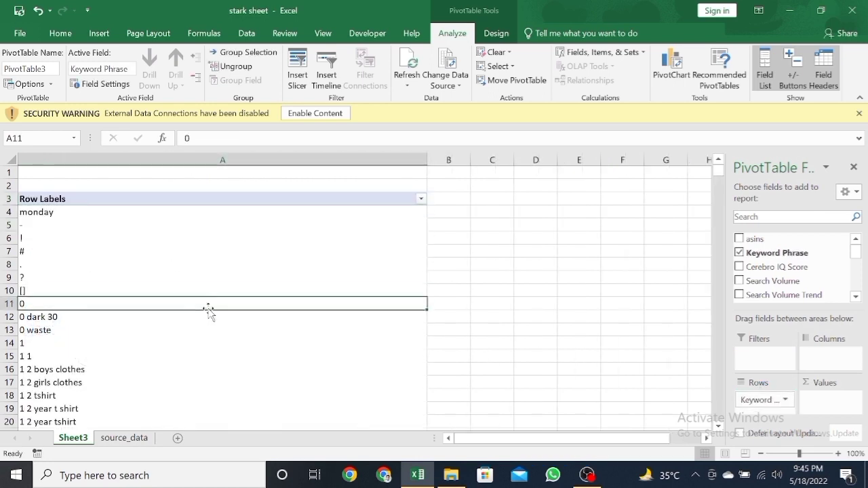
left_click(217, 214)
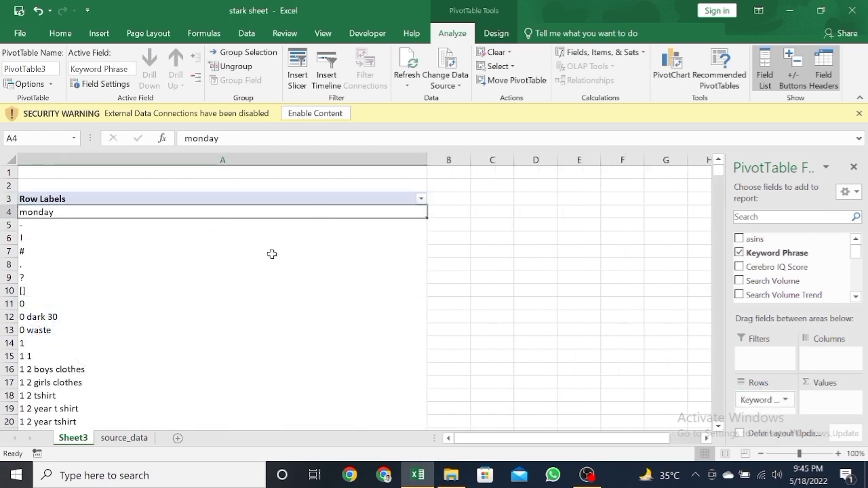
left_click(421, 198)
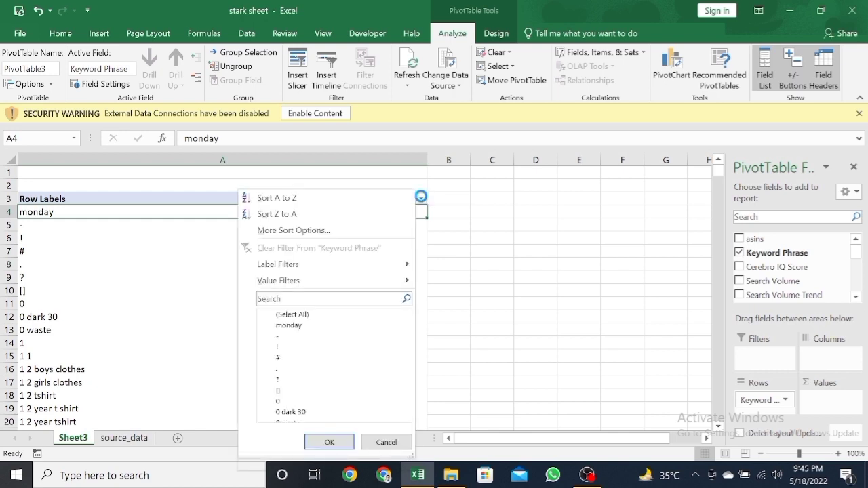
left_click(339, 201)
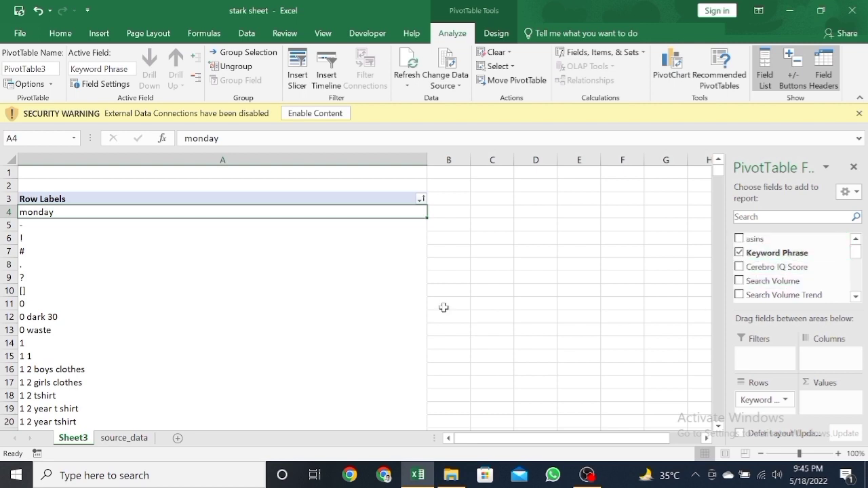
Step: Add asins as the PivotTable's column field and rename the Row Labels header as "keywords"
left_click_drag(754, 238, 827, 355)
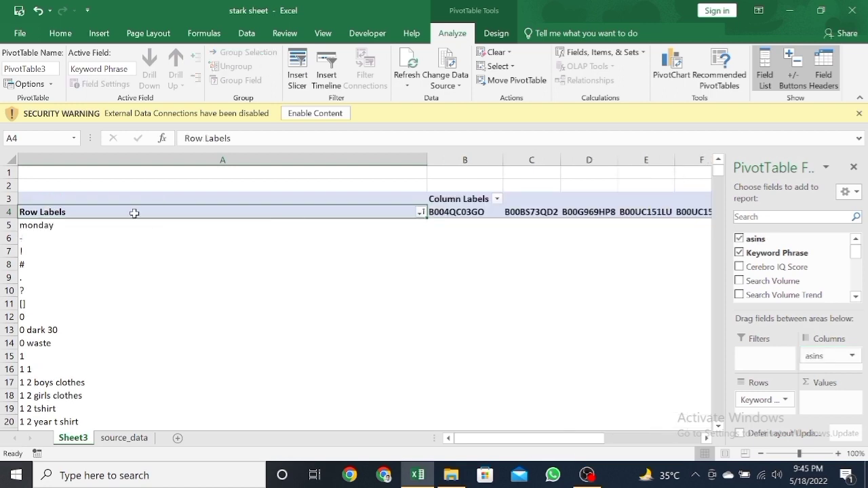
double_click(135, 213)
key("BackSpace")
key("BackSpace")
key("BackSpace")
key("BackSpace")
key("BackSpace")
key("BackSpace")
key("BackSpace")
key("BackSpace")
key("BackSpace")
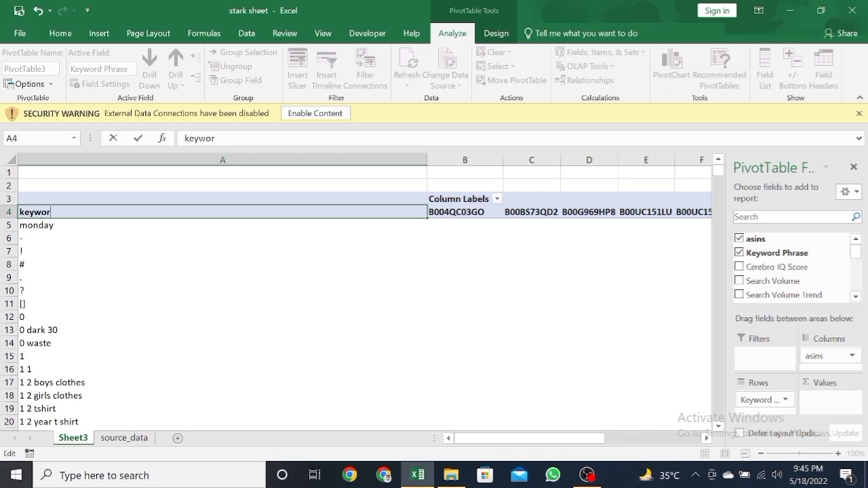
type("keywords")
key("Return")
Step: Add Organic Rank to the PivotTable as the value field for each keyword and ASIN
key("Right")
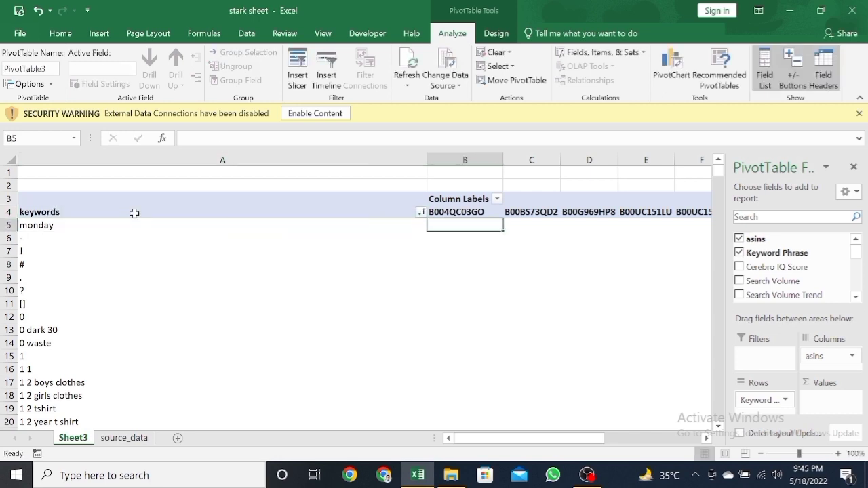
key("Up")
key("Right")
key("Down")
key("Left")
left_click_drag(461, 225, 616, 353)
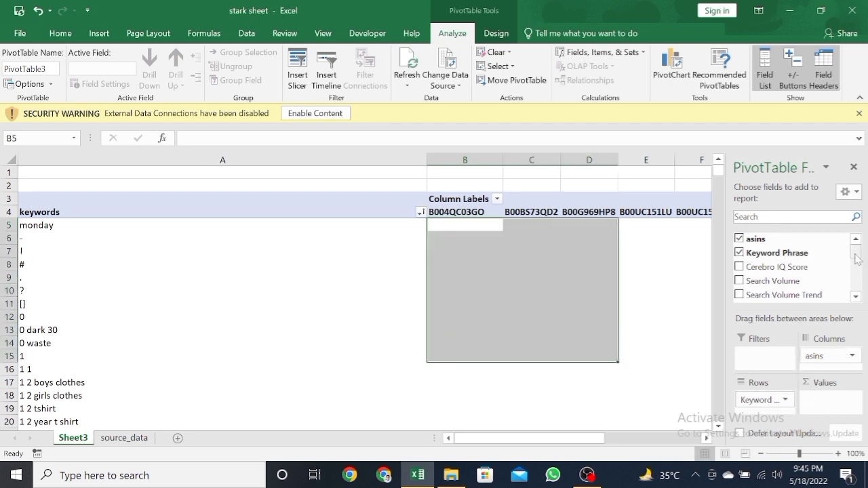
left_click_drag(857, 254, 864, 309)
left_click(740, 279)
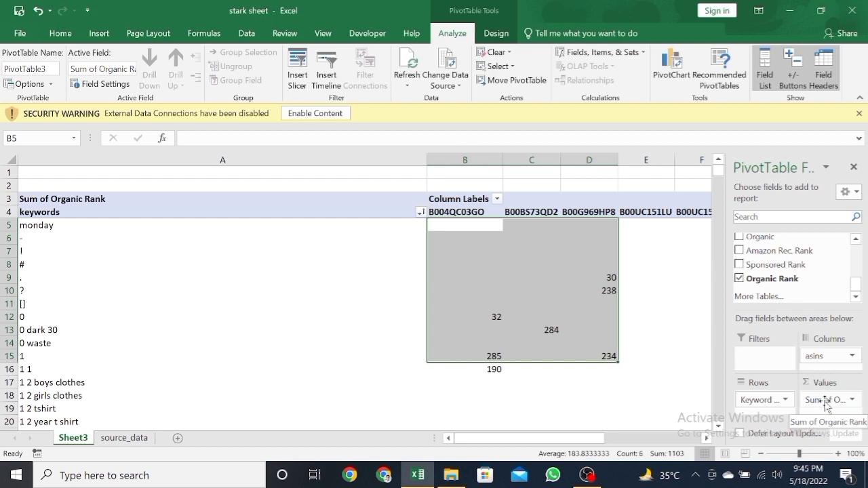
Step: Summarize the Organic Rank value field by Min
left_click(852, 401)
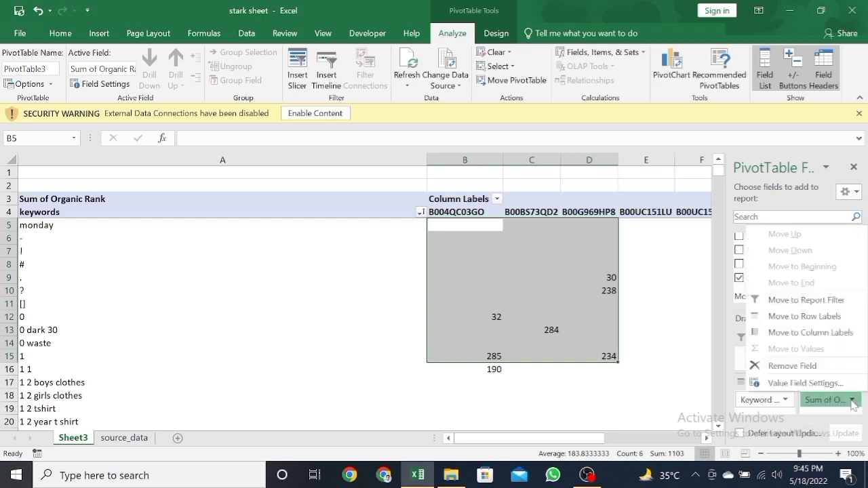
left_click(814, 383)
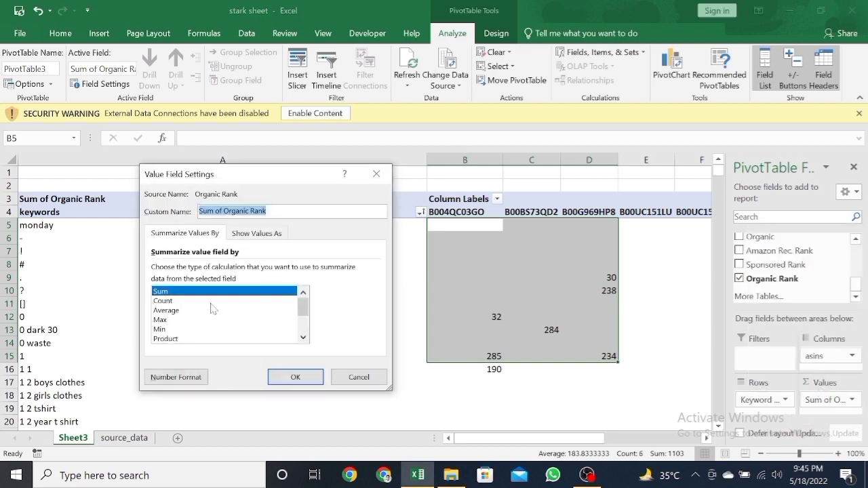
left_click(192, 330)
left_click(295, 377)
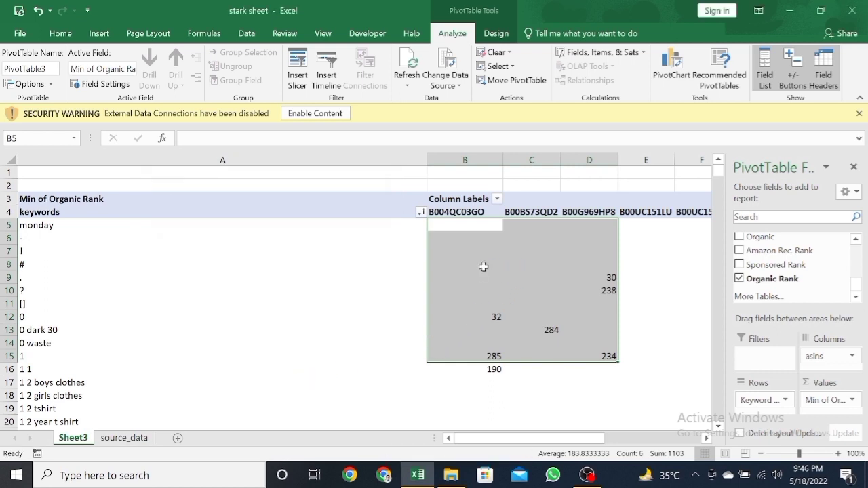
left_click(475, 226)
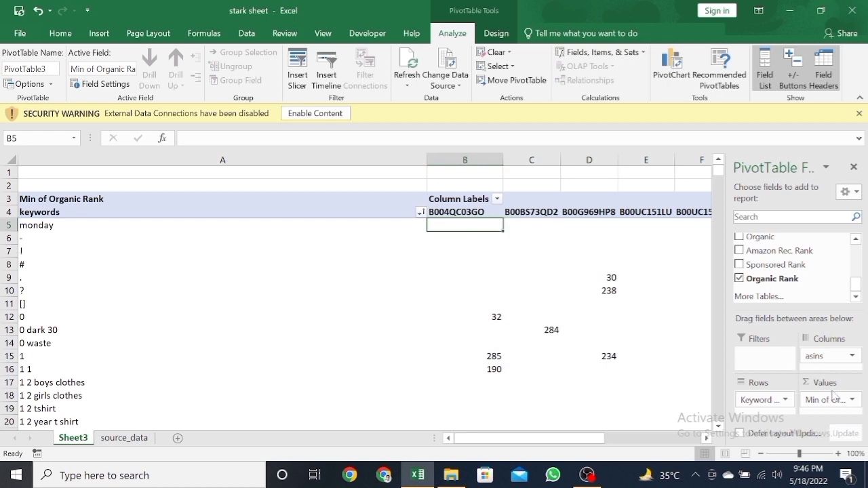
left_click(661, 395)
left_click(563, 394)
key("Left")
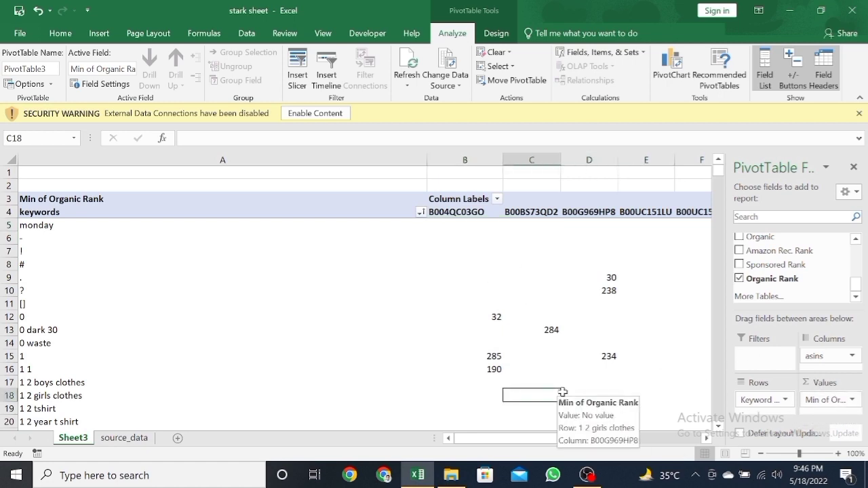
key("Left")
key("Left")
key("Up")
key("Up")
key("Up")
key("Up")
key("Up")
key("Up")
key("Up")
key("Up")
key("Up")
key("Up")
key("Up")
key("Up")
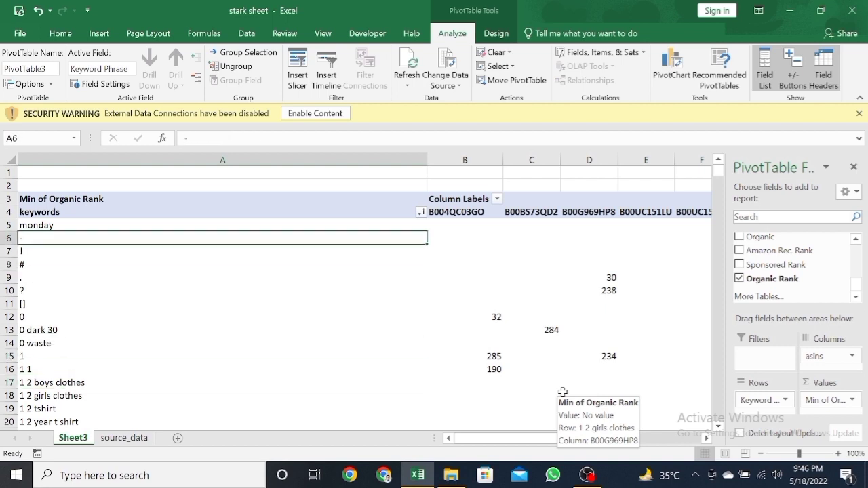
key("Right")
key("Right")
key("Right")
key("Left")
key("Left")
key("Left")
key("Up")
key("Right")
key("Right")
key("Right")
key("Right")
key("Left")
key("Left")
key("Left")
key("Left")
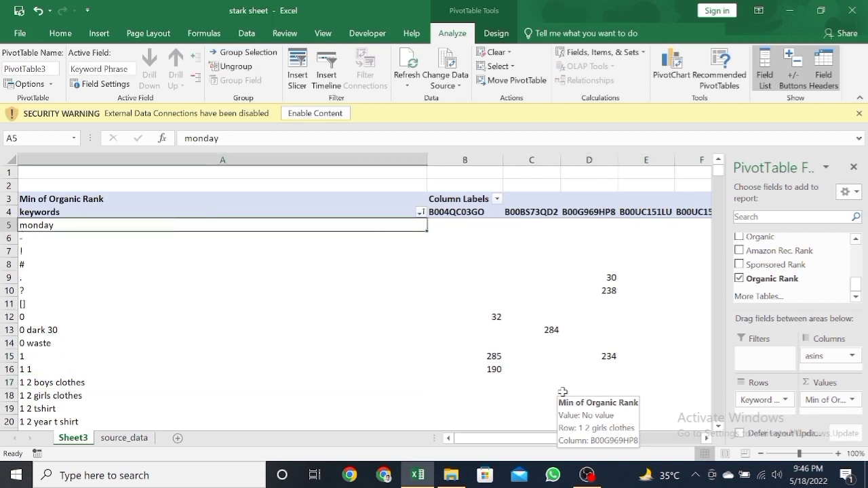
key("Up")
key("Right")
key("Down")
key("Down")
key("Down")
key("Down")
key("Down")
key("Down")
key("Down")
key("Down")
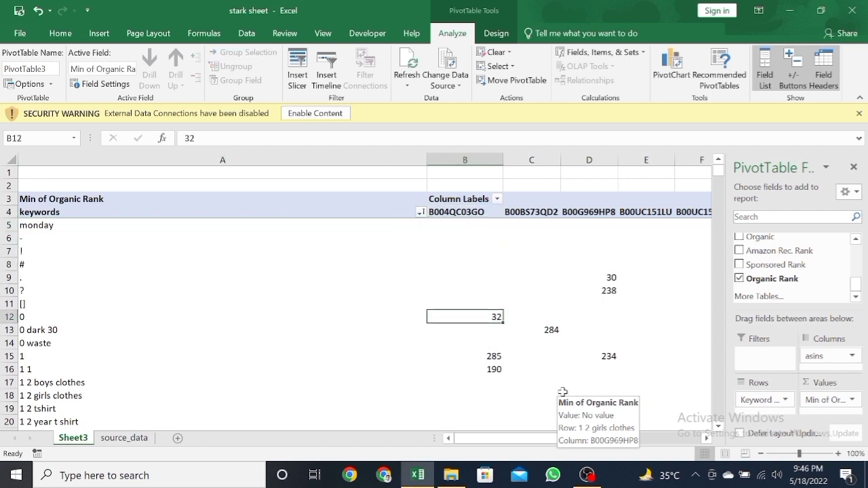
key("Up")
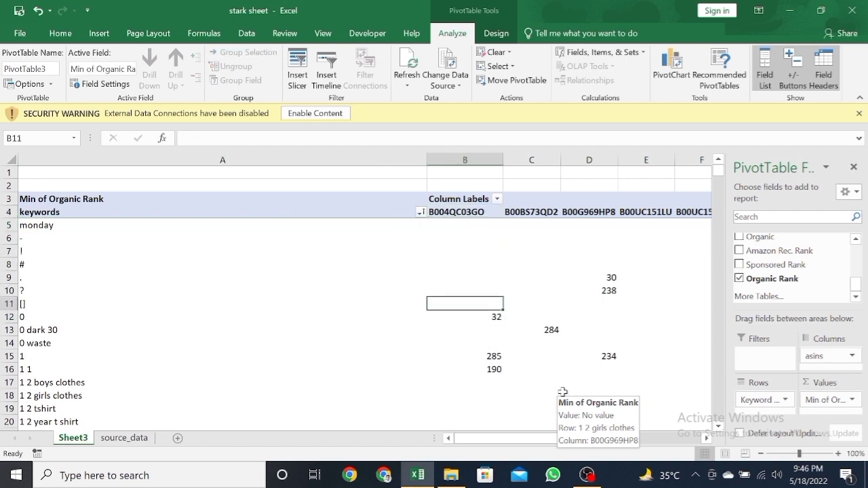
Step: Create a copy of Sheet3 at the end of the stark sheet workbook
right_click(70, 439)
left_click(121, 327)
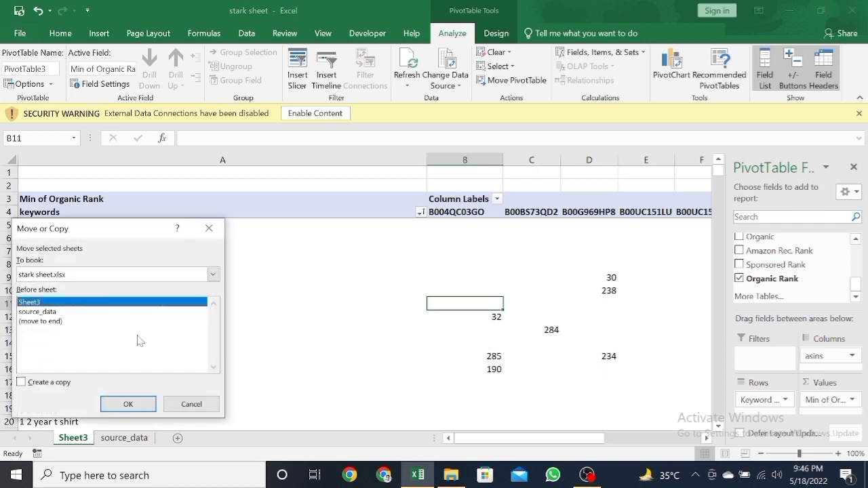
left_click(21, 383)
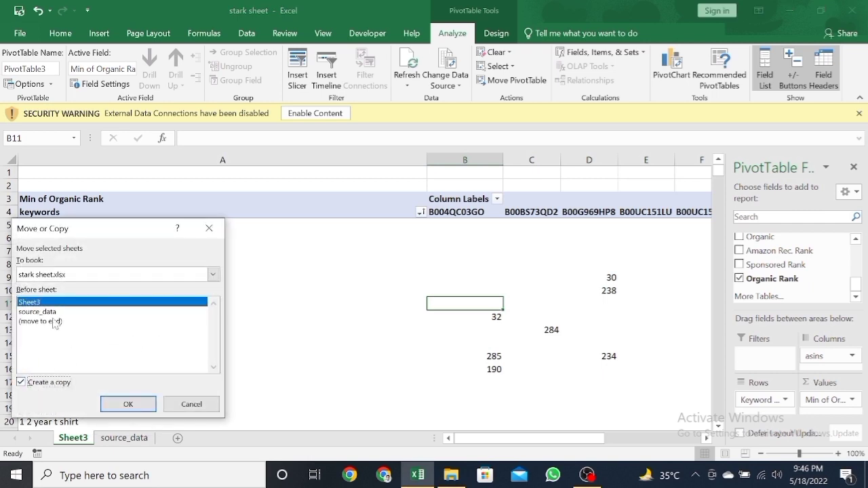
left_click(55, 321)
left_click(129, 405)
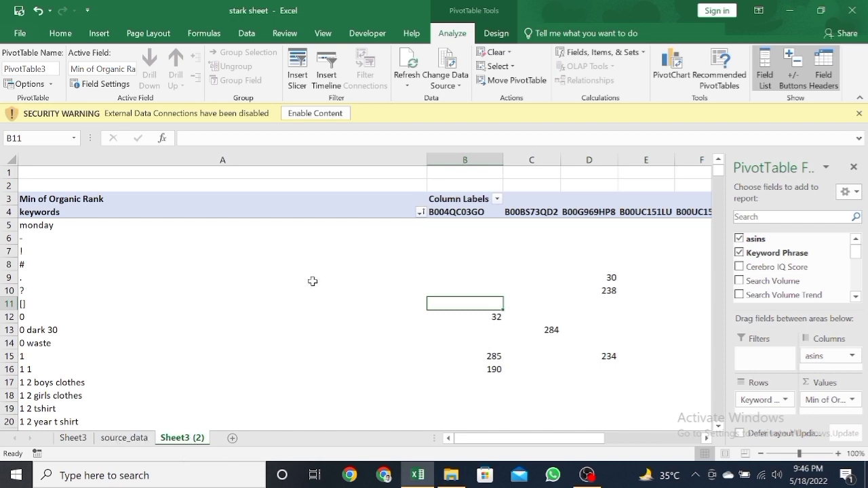
Step: Remove the asins and Organic Rank fields from the copied sheet's PivotTable, keeping only Keyword Phrase
left_click(332, 269)
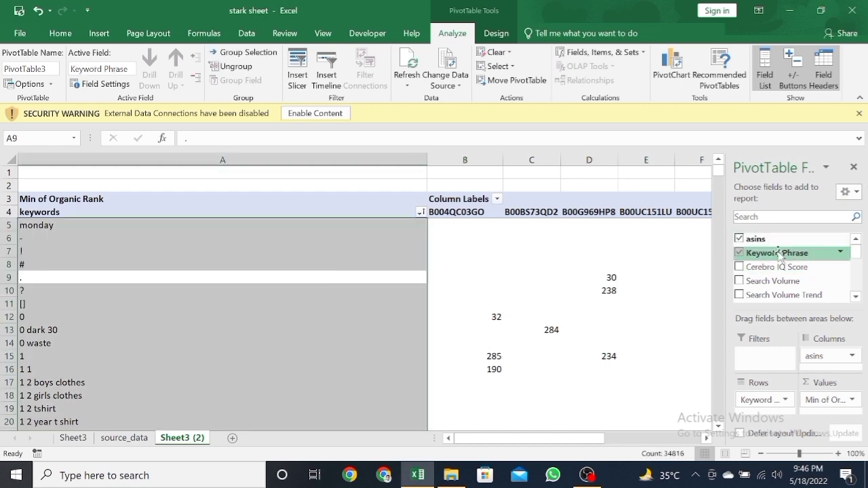
left_click(739, 240)
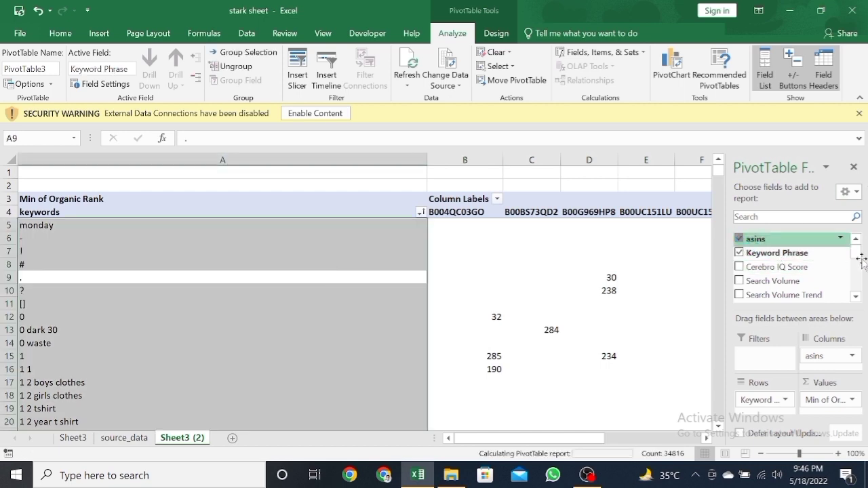
left_click_drag(858, 251, 852, 294)
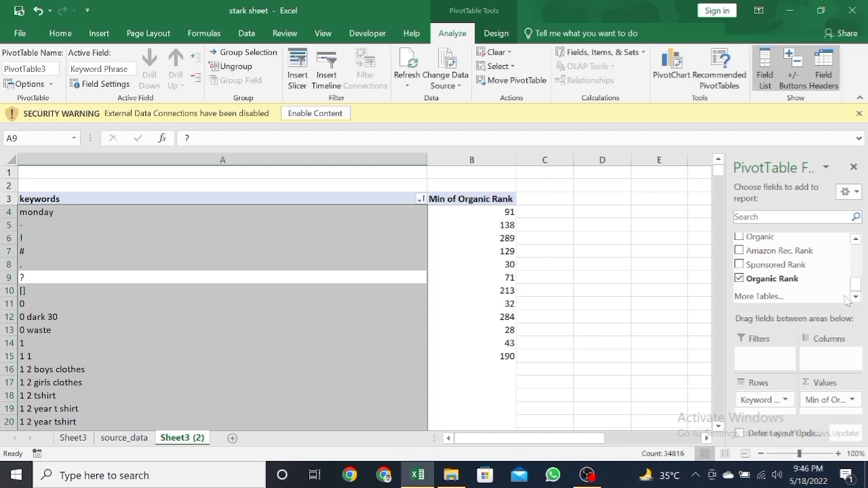
left_click(739, 278)
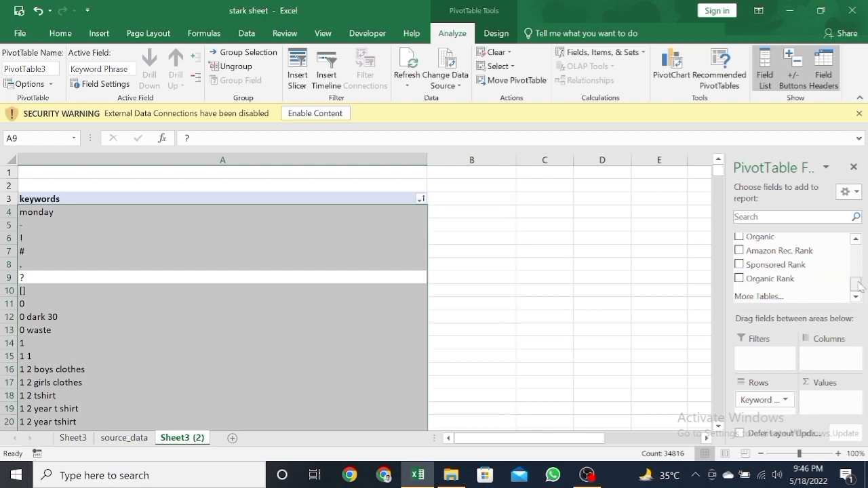
Step: Add Search Volume to the copied PivotTable as the value field and summarize it by Min
left_click_drag(860, 287, 857, 246)
left_click_drag(773, 281, 834, 407)
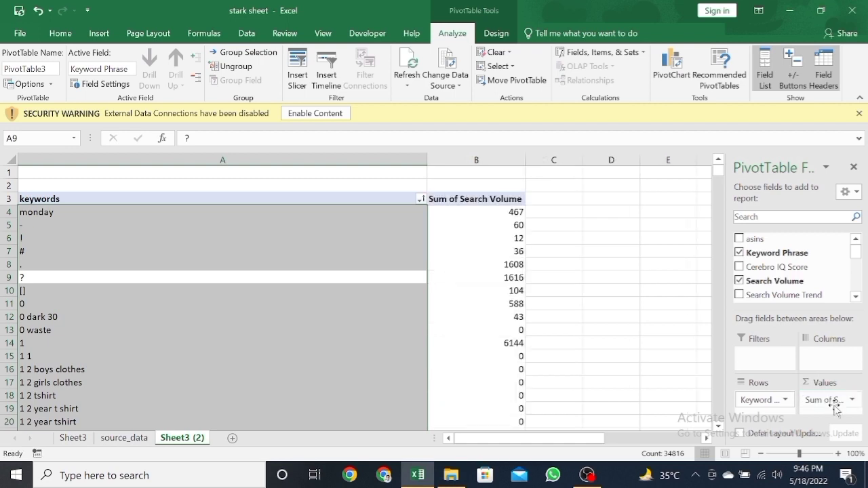
double_click(451, 199)
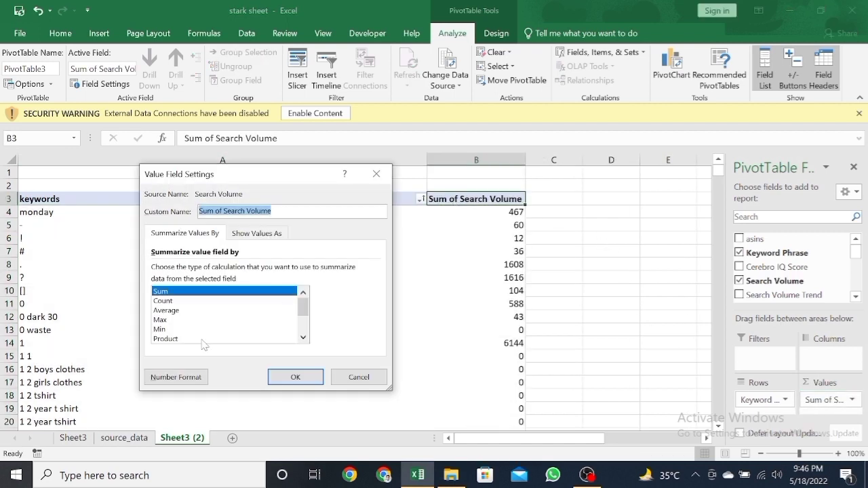
left_click(175, 320)
left_click(295, 377)
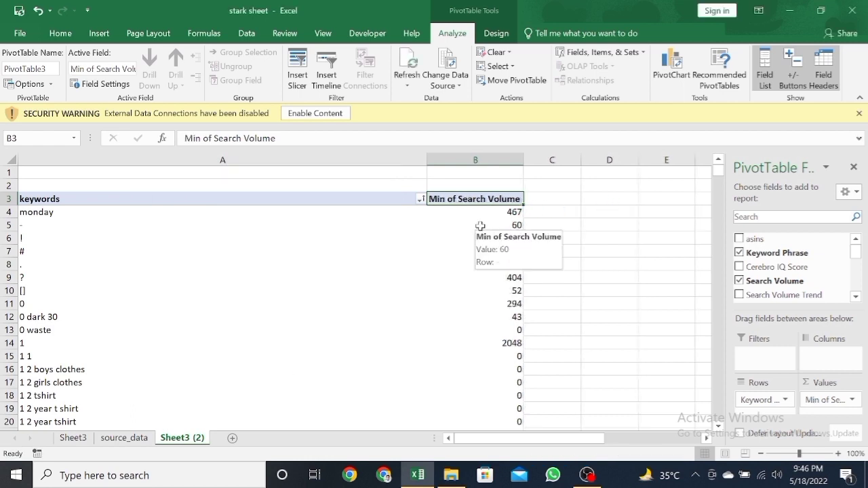
Step: Move the Sheet3 (2) worksheet before source_data and rename it as "all keywords"
left_click_drag(178, 441, 108, 445)
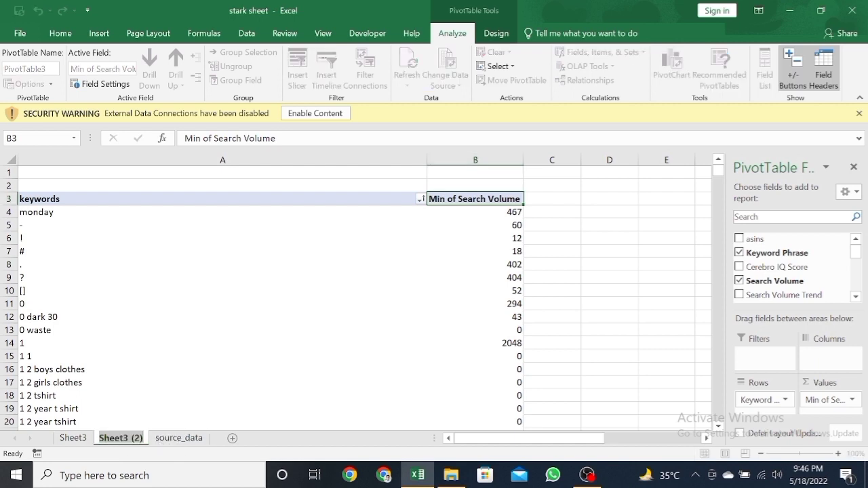
double_click(119, 438)
type("all")
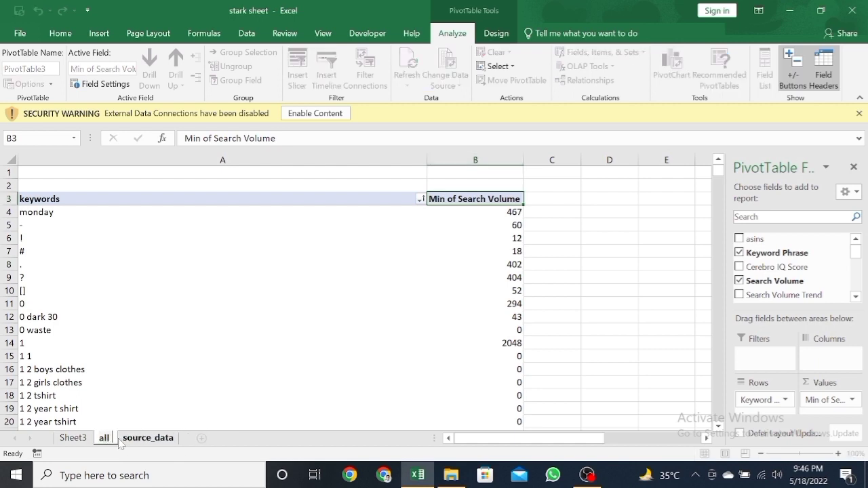
type(" keywor")
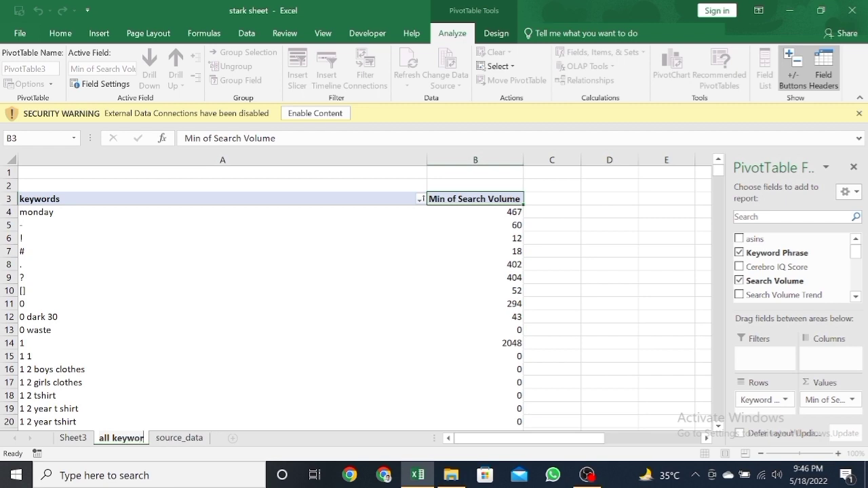
type("ds")
key("Return")
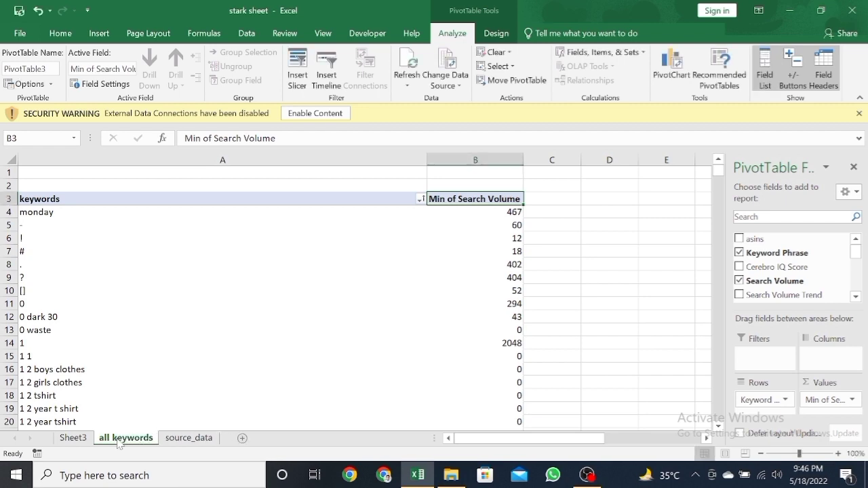
Step: Rename the Sheet3 worksheet as "organic sheet"
left_click(73, 438)
key("BackSpace")
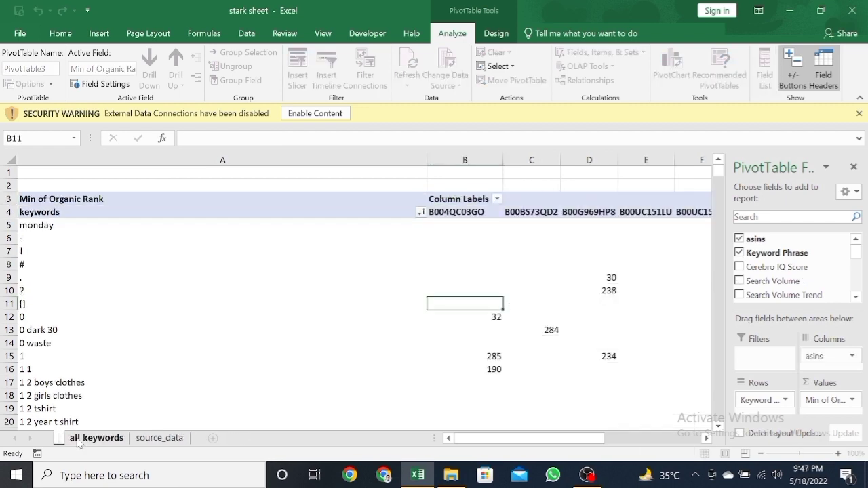
type("organi")
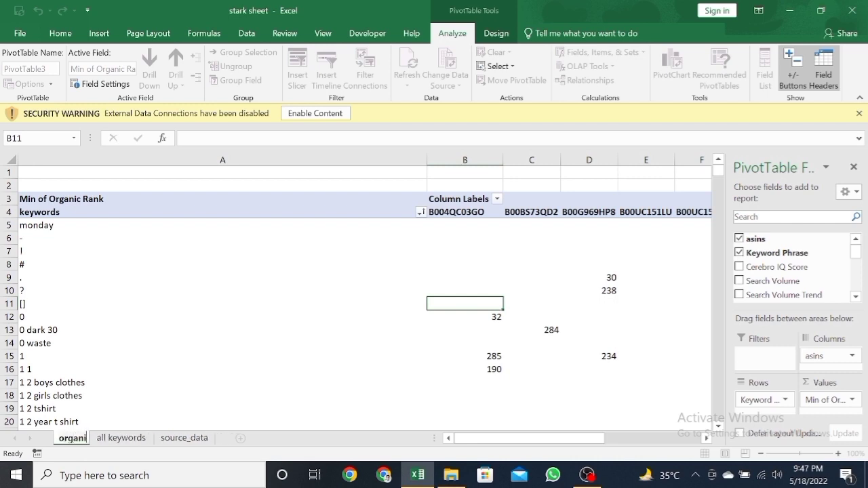
type("c sheet")
key("Return")
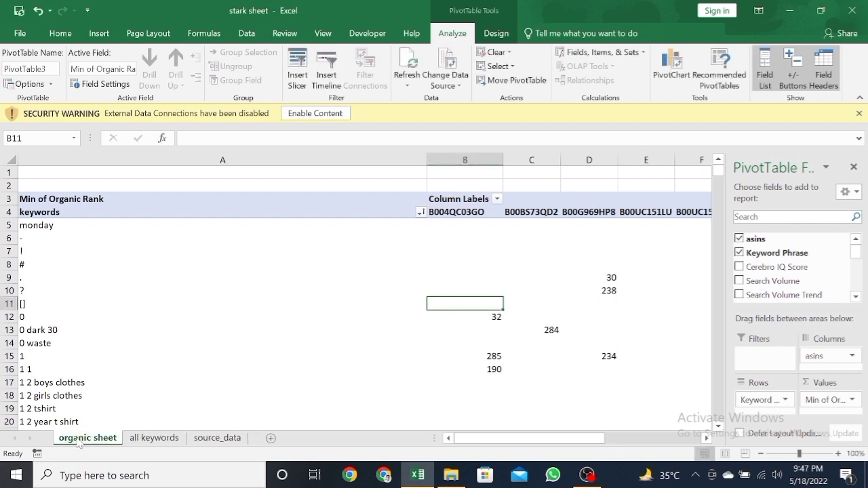
Step: Create a copy of the organic sheet worksheet at the end of the workbook
left_click(163, 439)
left_click(88, 438)
right_click(88, 441)
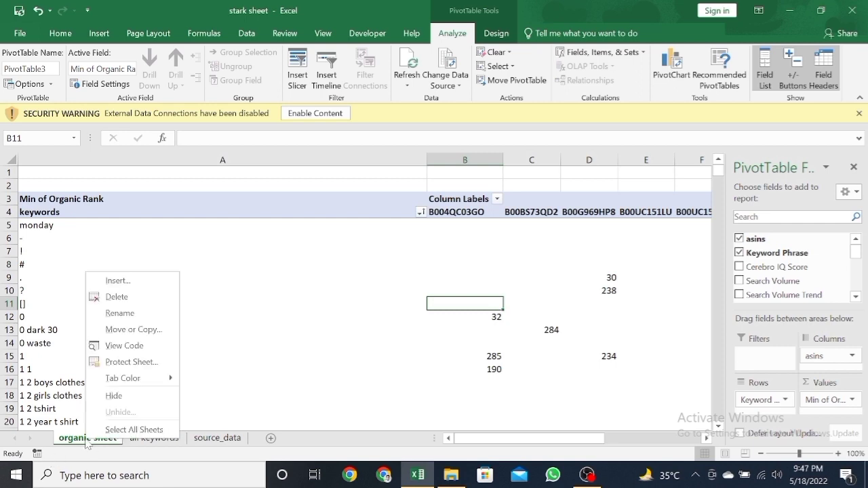
left_click(126, 330)
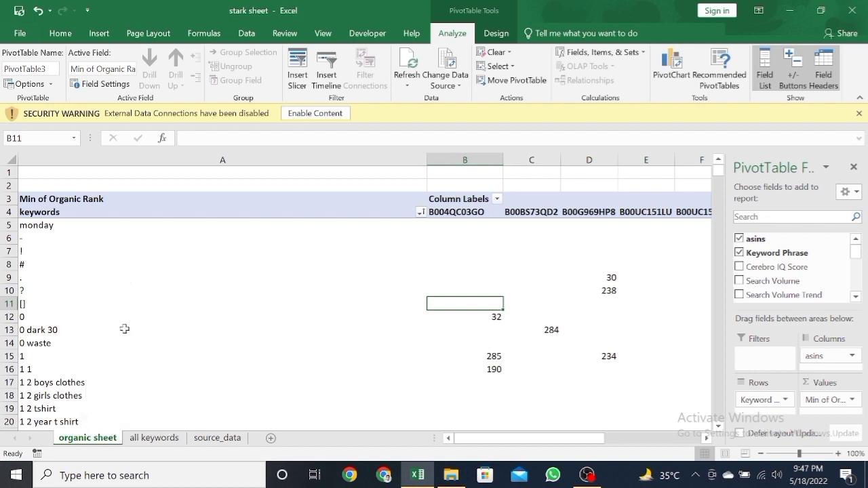
left_click(89, 332)
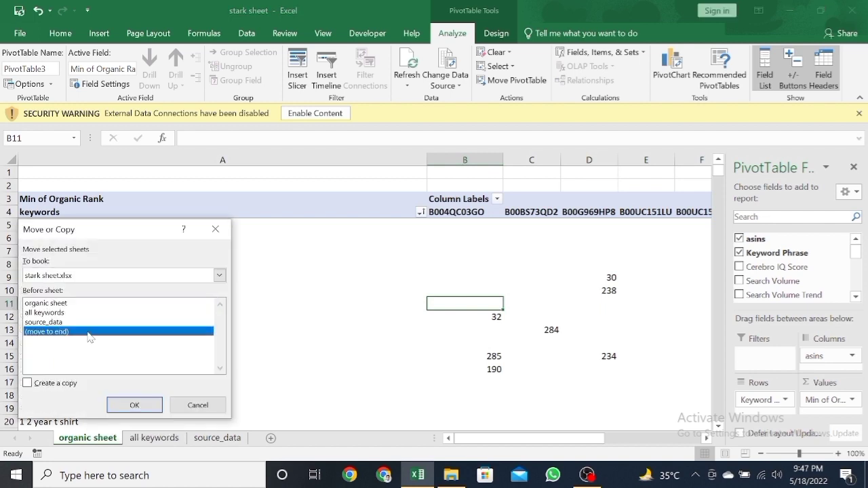
left_click(45, 390)
left_click(122, 404)
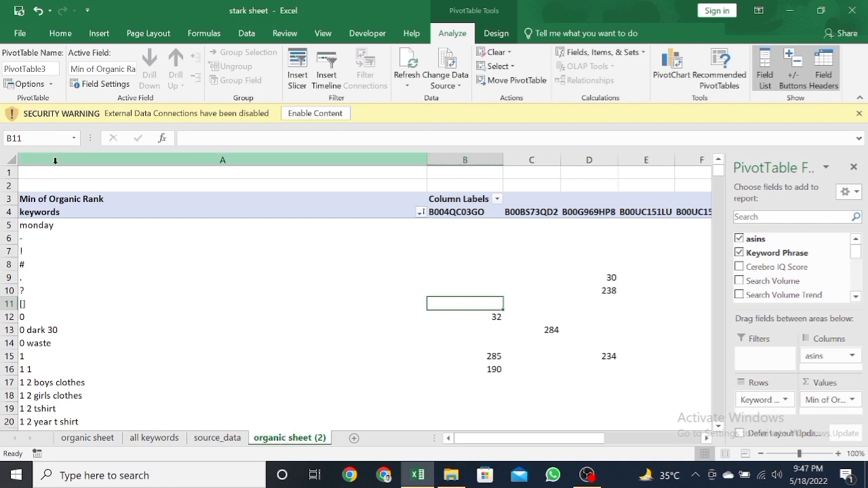
Step: Copy all cells of the duplicated worksheet, organic sheet (2)
left_click(88, 438)
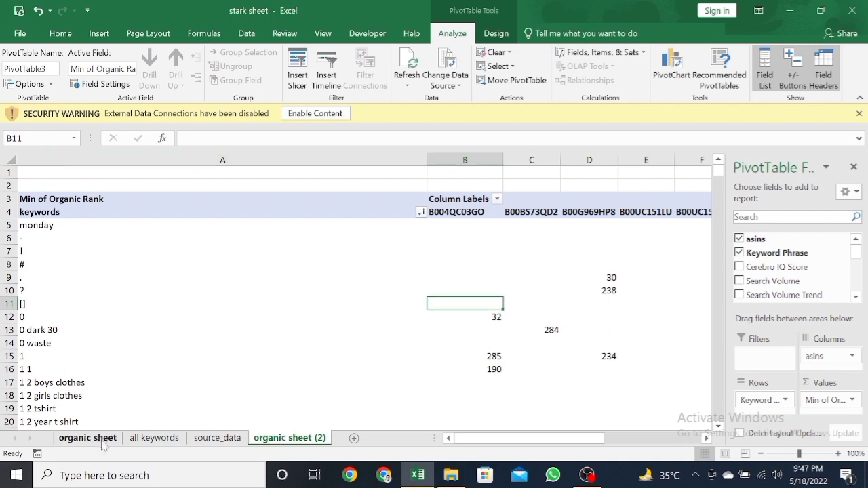
left_click(296, 440)
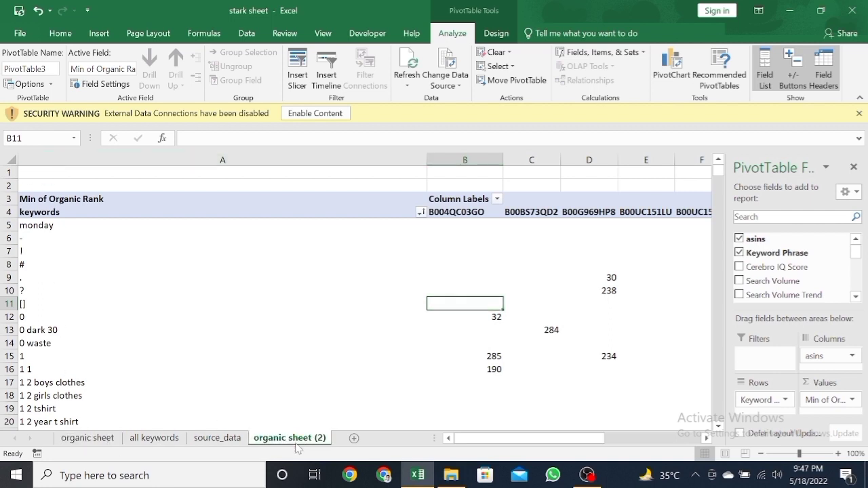
left_click(59, 174)
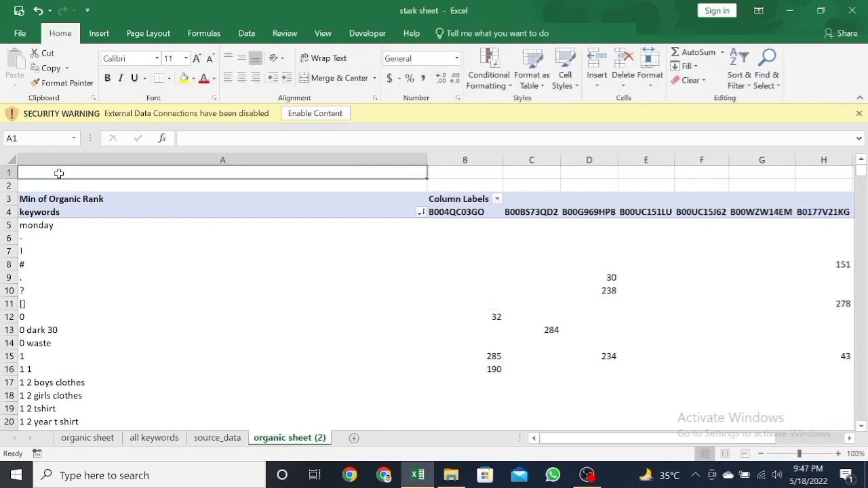
key("ctrl+a")
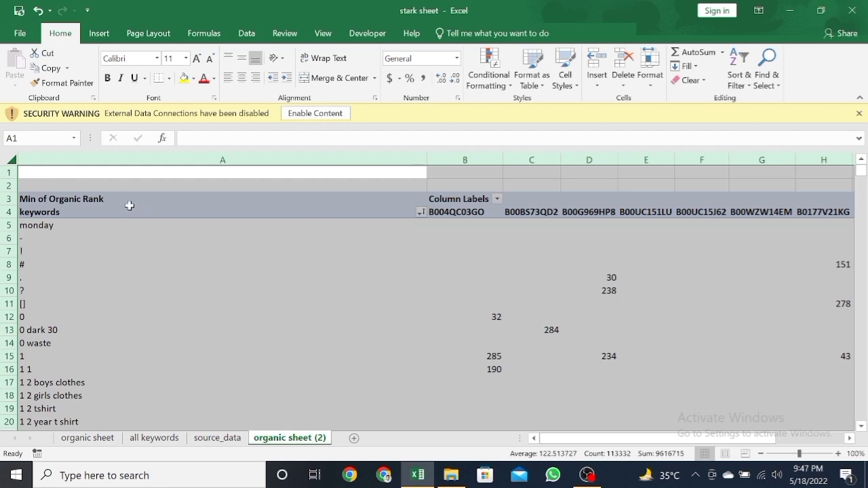
key("ctrl+c")
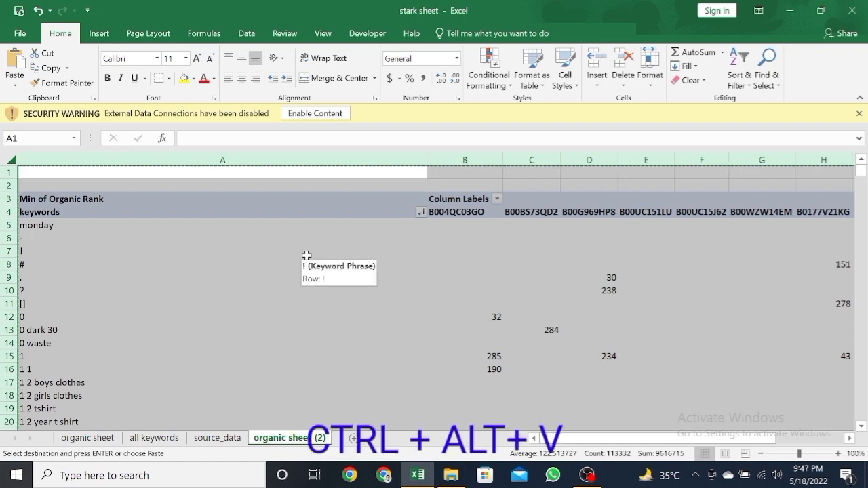
Step: Paste the copied cells of organic sheet (2) over themselves as values only, replacing the PivotTable
key("ctrl+alt+v")
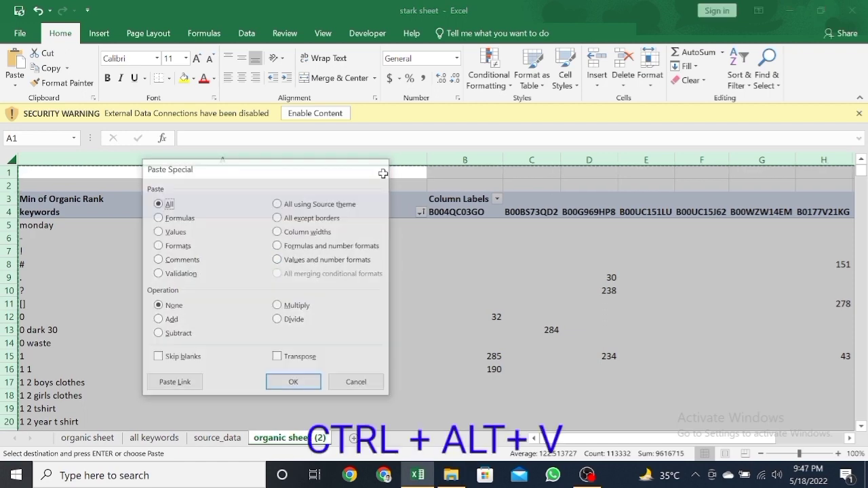
left_click(377, 169)
right_click(85, 175)
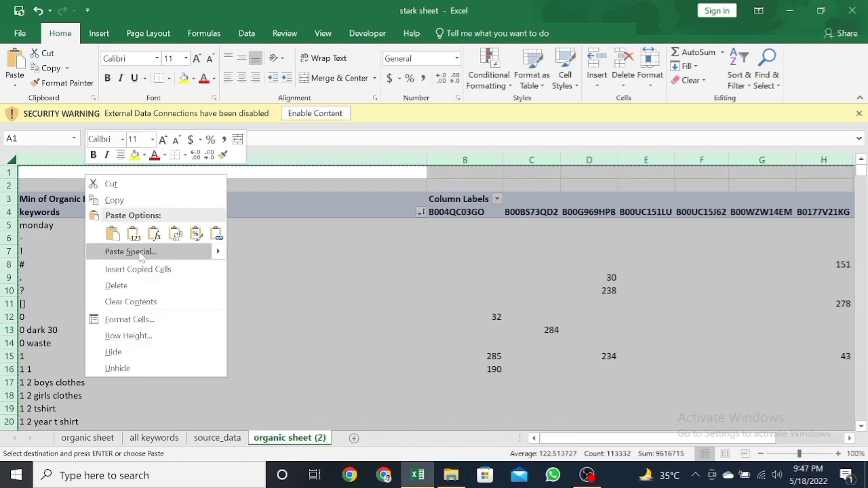
mouse_move(221, 256)
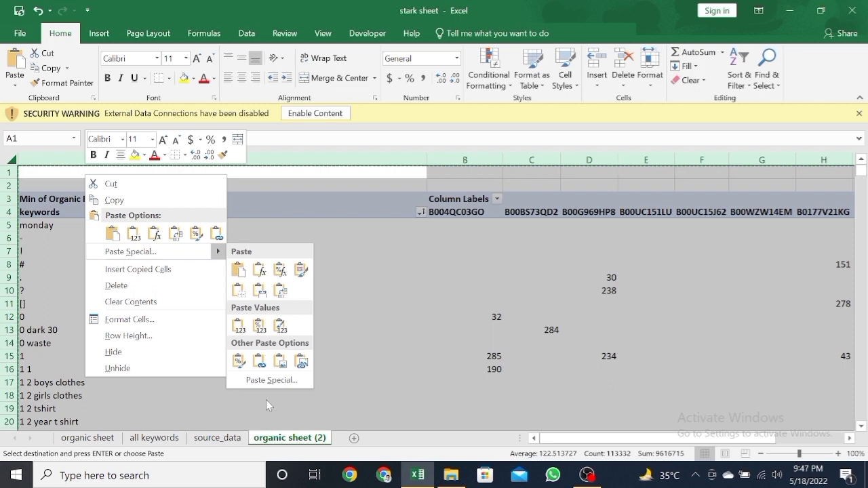
left_click(272, 380)
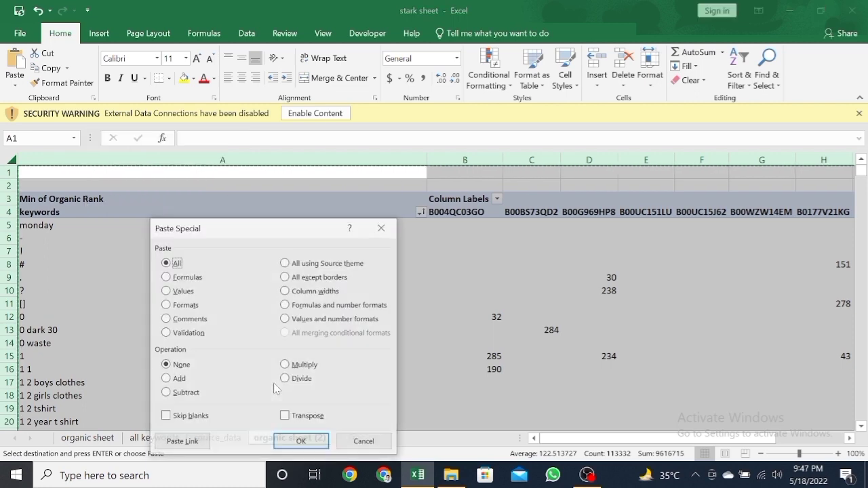
left_click(181, 292)
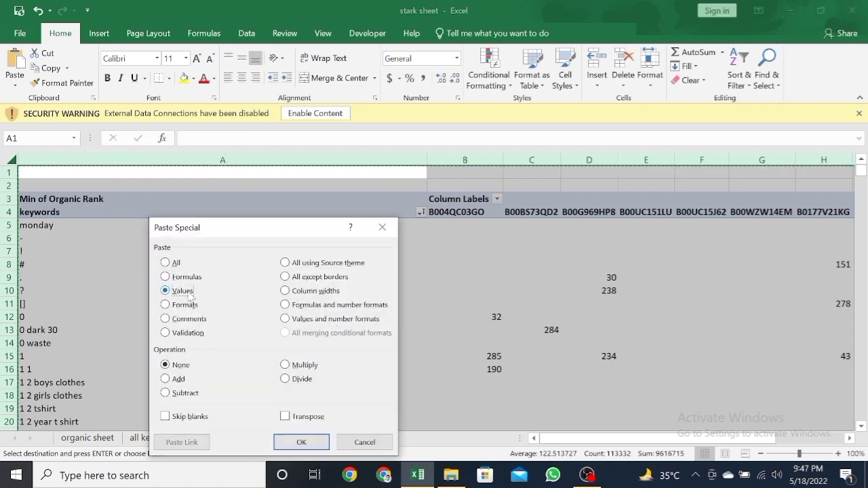
left_click(303, 444)
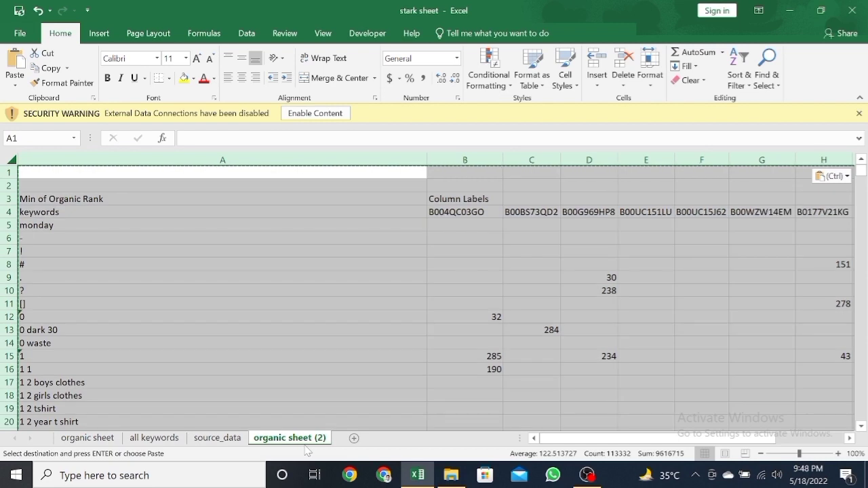
left_click(202, 197)
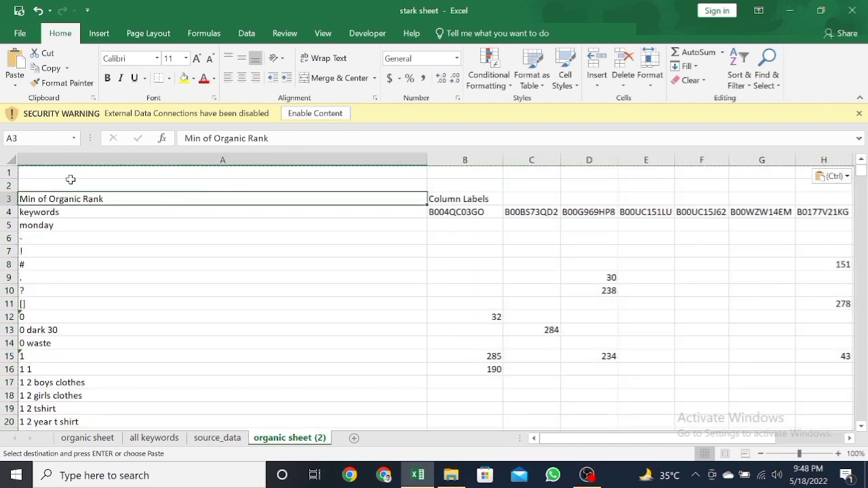
left_click(8, 199)
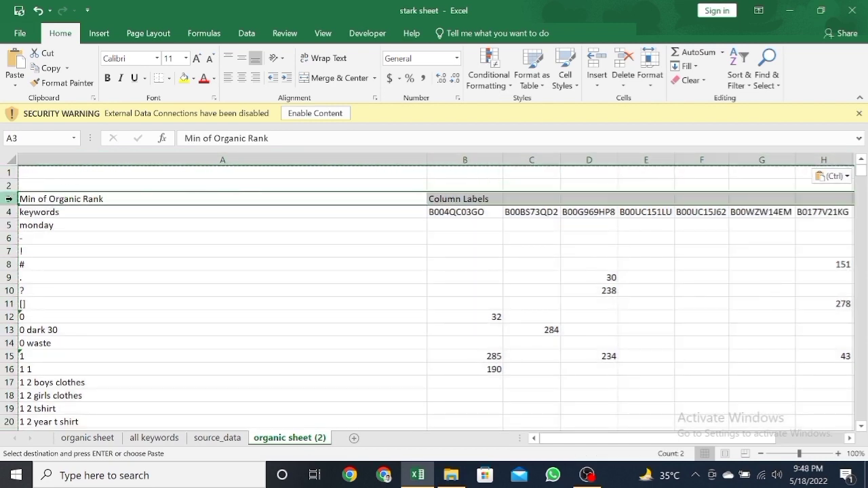
right_click(9, 199)
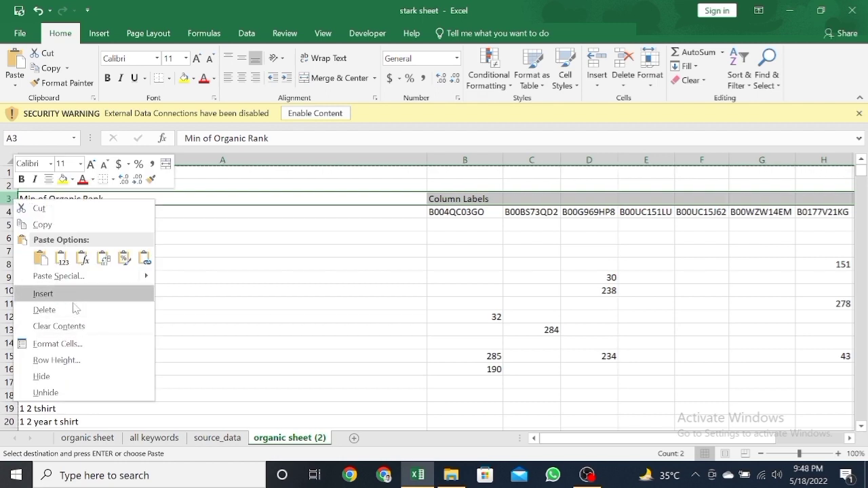
left_click(263, 175)
left_click(241, 235)
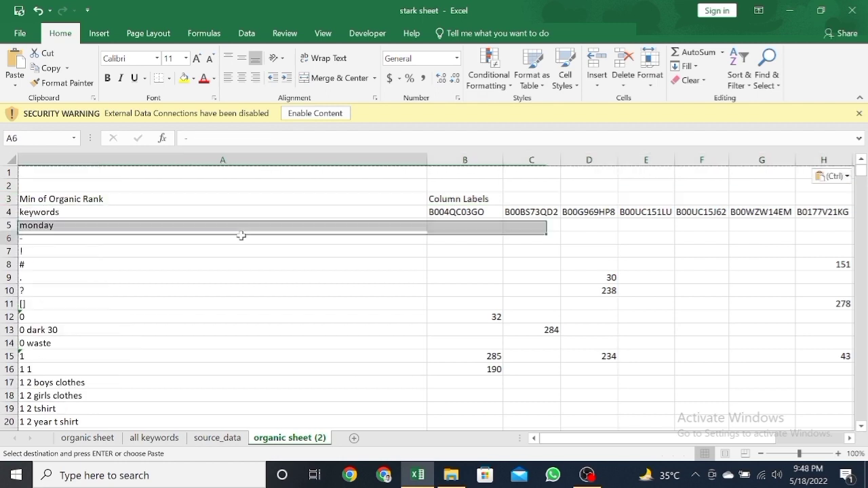
left_click_drag(226, 296, 230, 301)
left_click(200, 200)
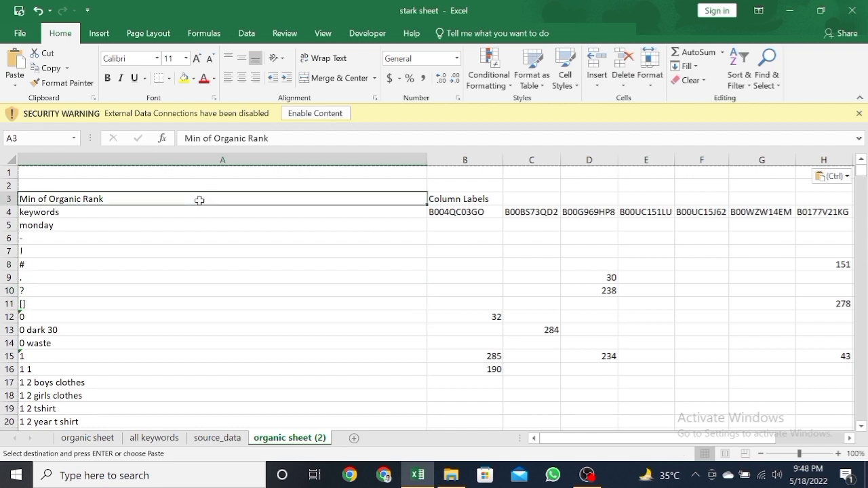
Step: Compare the PivotTable on organic sheet with the pasted values on organic sheet (2)
left_click(87, 438)
left_click(139, 335)
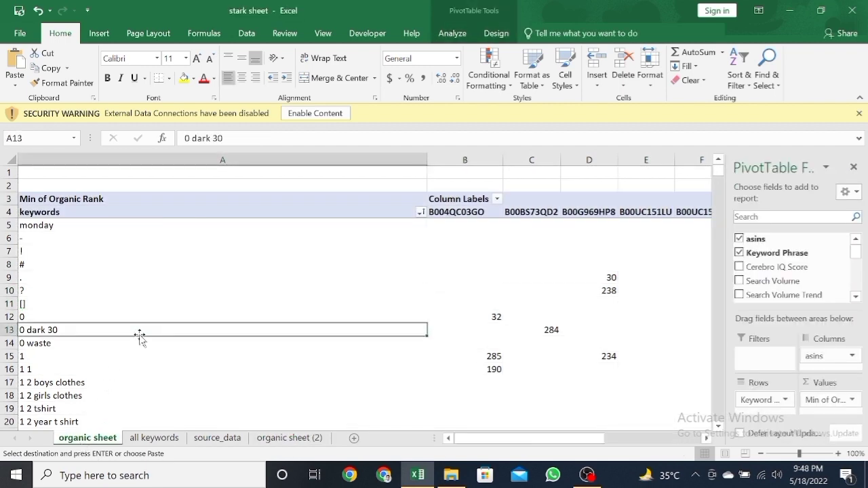
left_click(286, 175)
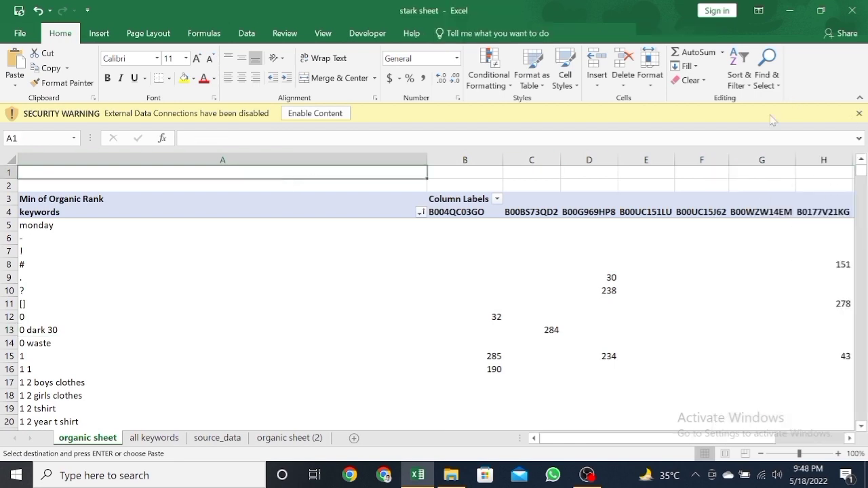
left_click(90, 230)
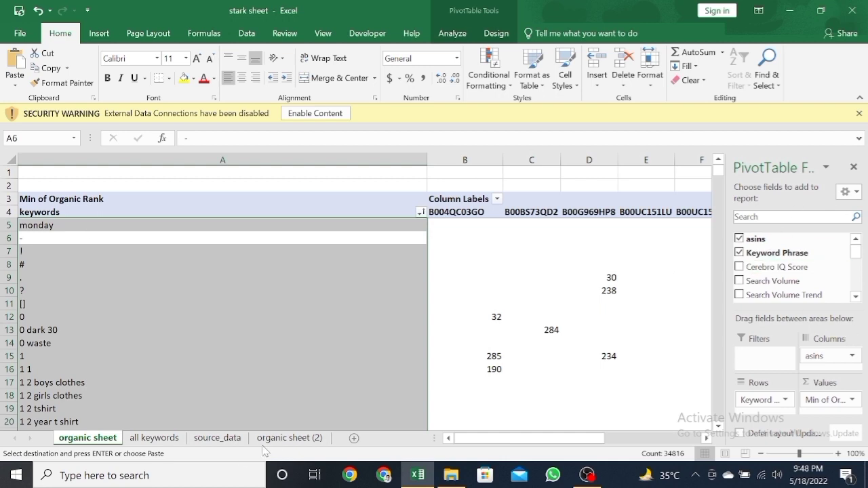
left_click(282, 439)
key("ctrl+v")
left_click(209, 234)
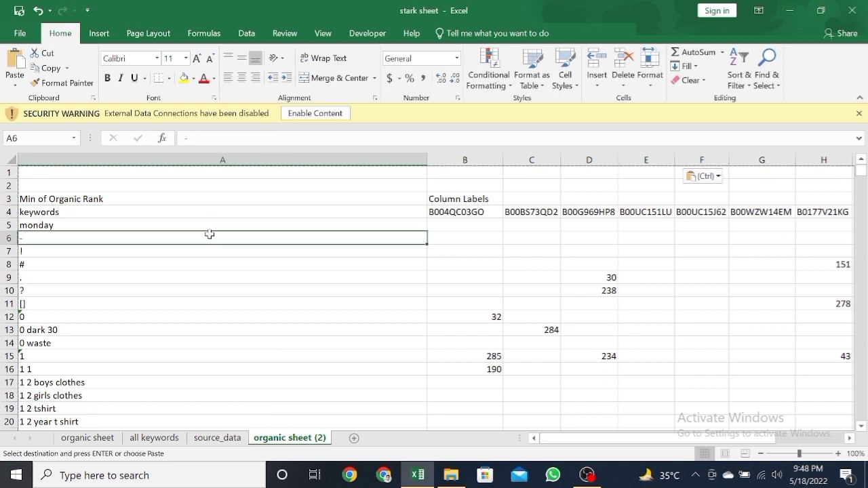
Step: Delete row 3, holding the Min of Organic Rank and Column Labels headings, from organic sheet (2)
left_click(229, 196)
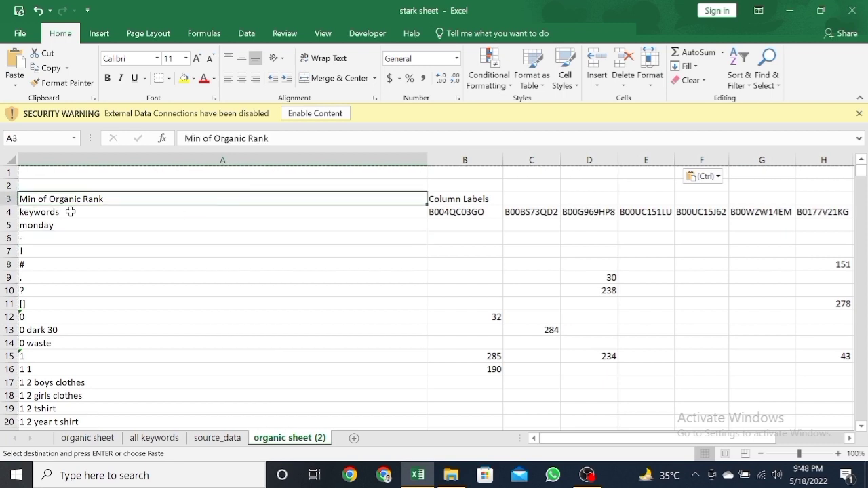
left_click(8, 199)
right_click(8, 199)
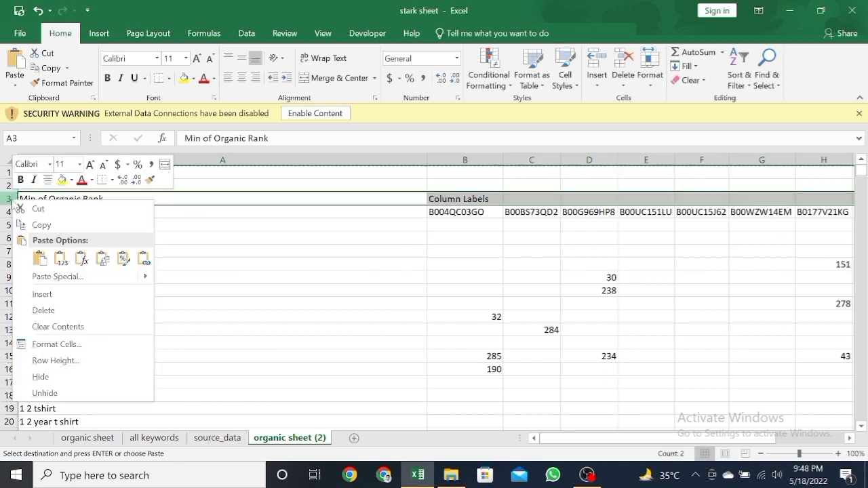
left_click(80, 312)
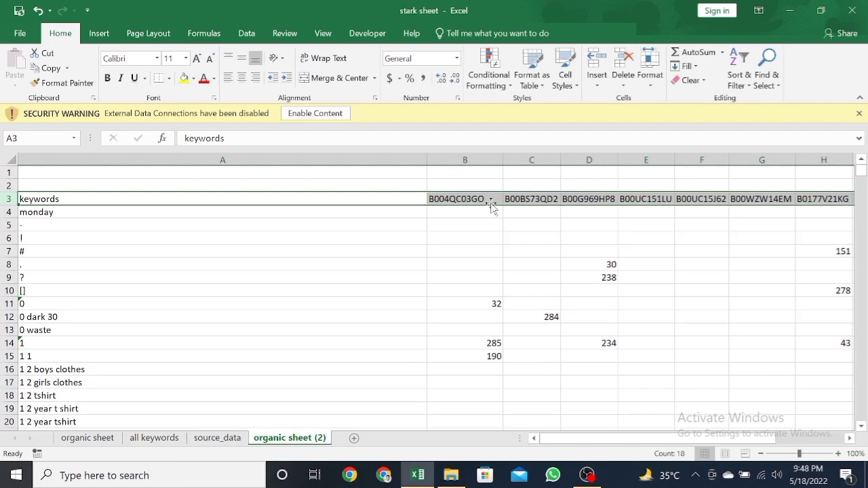
Step: Delete the Grand Total column R from organic sheet (2)
left_click(487, 199)
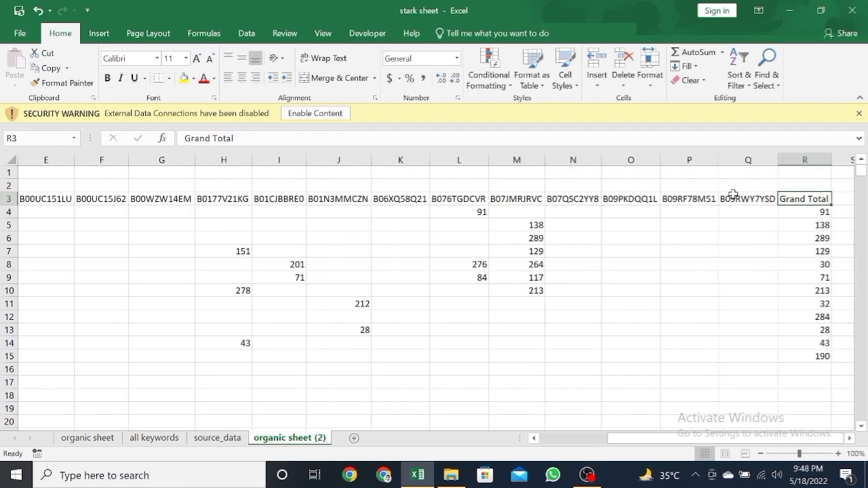
left_click(798, 160)
right_click(798, 161)
left_click(780, 274)
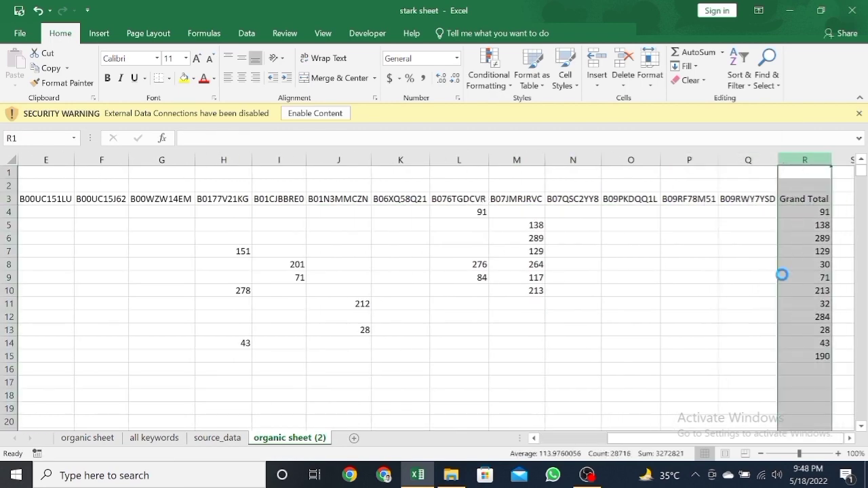
left_click(609, 201)
key("Home")
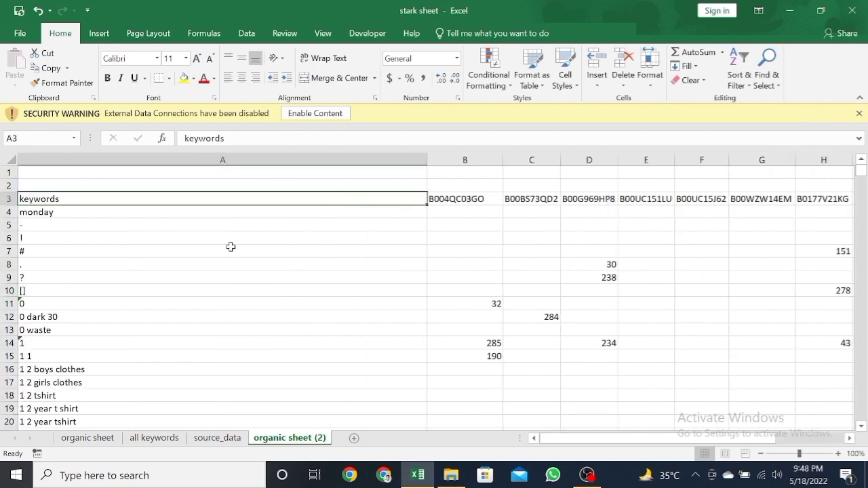
Step: Remove the Grand Total row at the end of the keyword list and return to the header row
key("ctrl+Down")
right_click(15, 426)
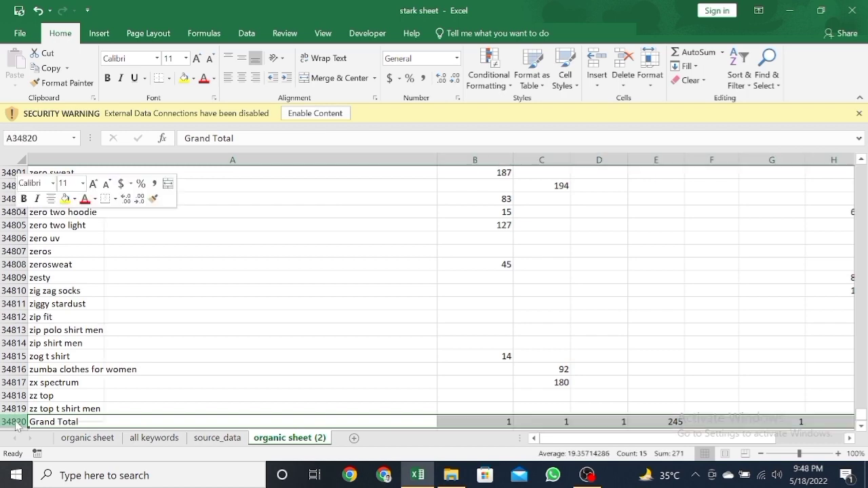
left_click(73, 324)
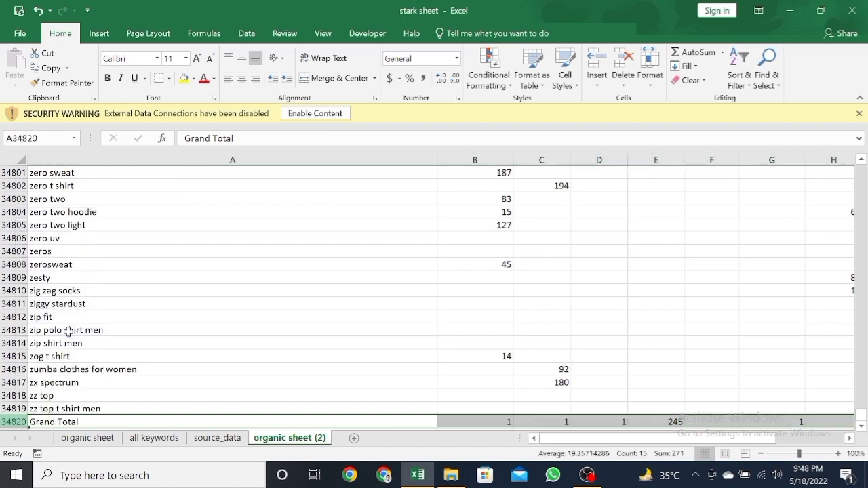
left_click(112, 354)
key("ctrl+Up")
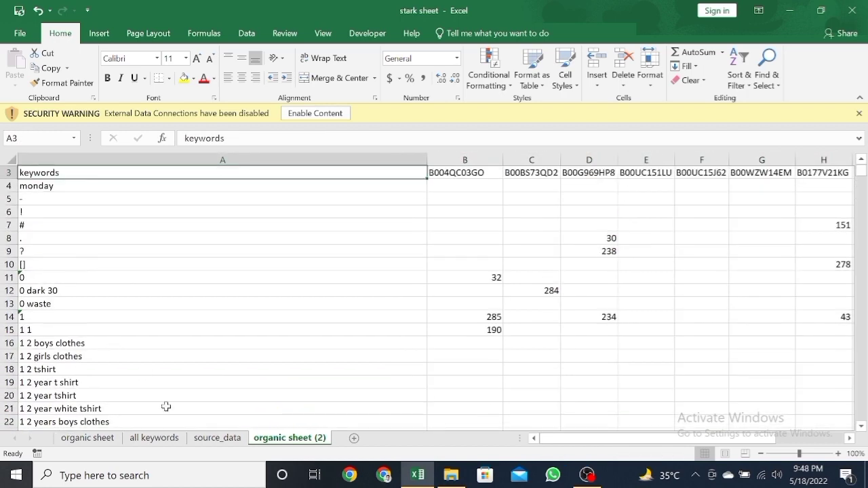
Step: Turn off grand totals for both rows and columns in the PivotTable options on organic sheet
left_click(88, 439)
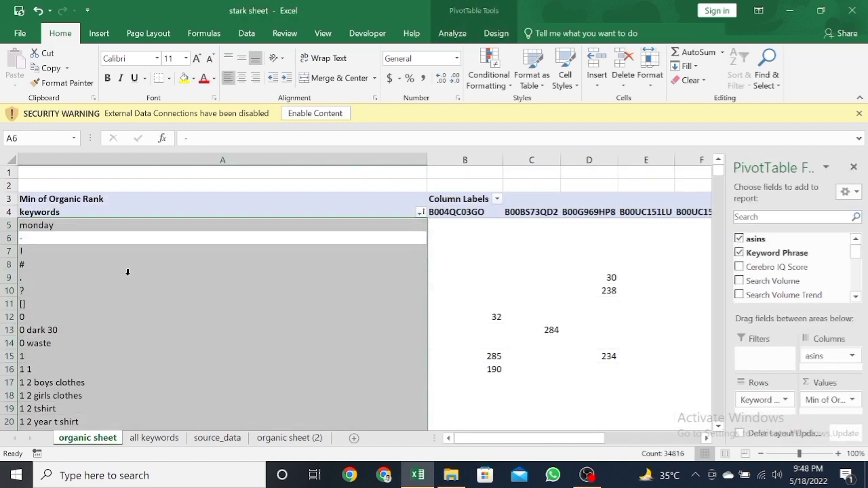
left_click(256, 229)
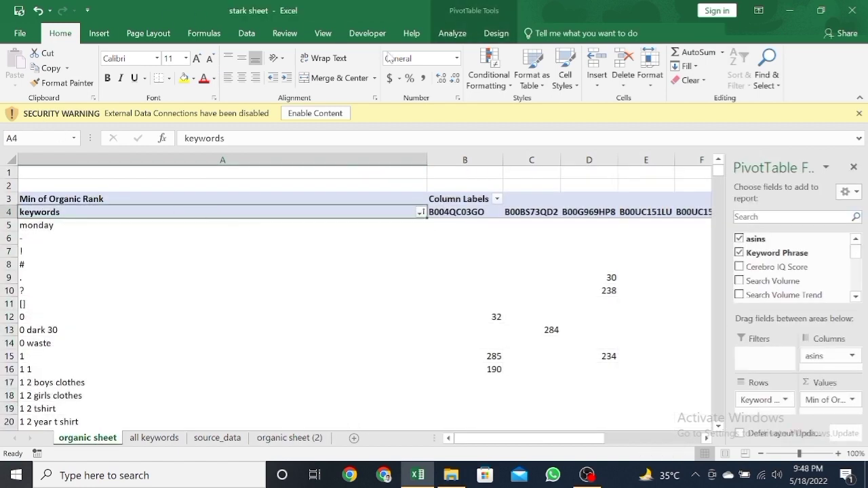
left_click(452, 34)
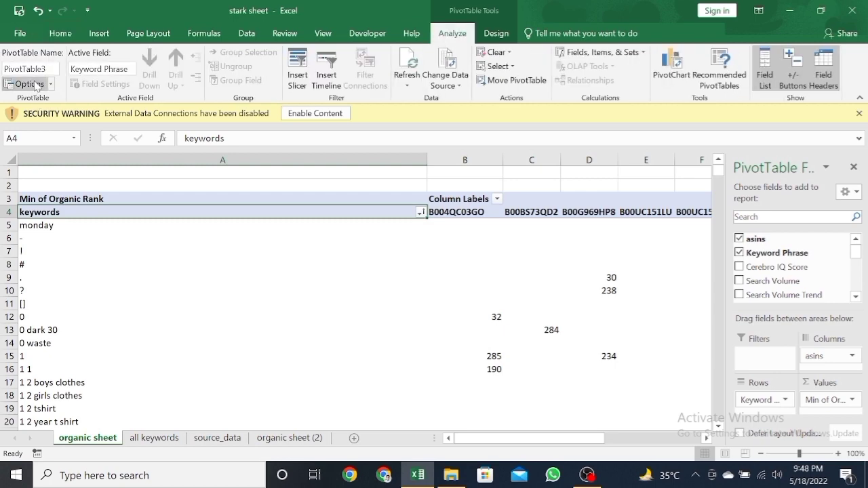
left_click(36, 87)
left_click(266, 164)
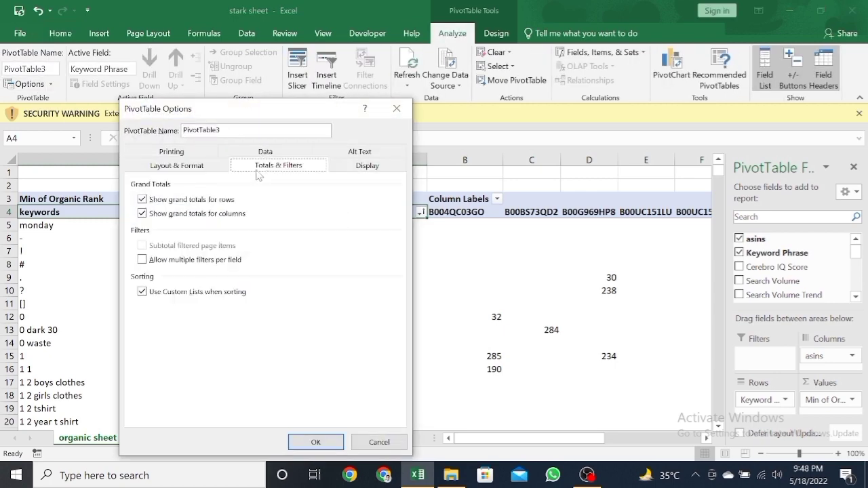
left_click(171, 201)
left_click(173, 215)
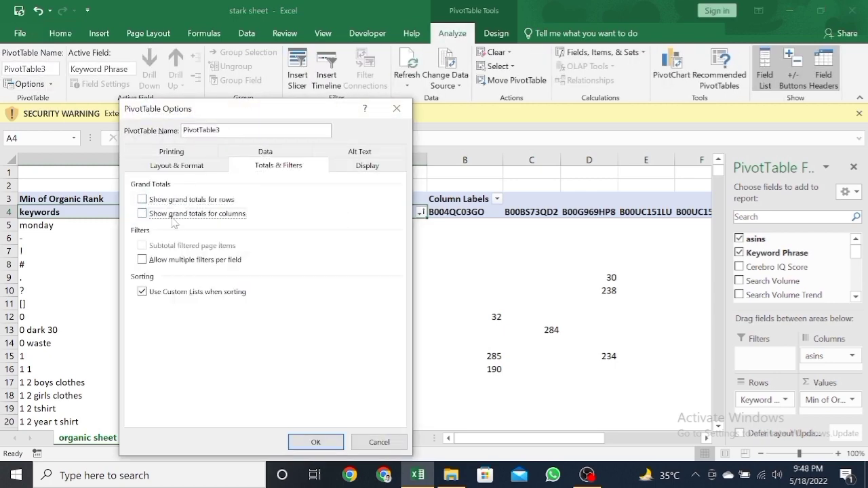
left_click(316, 443)
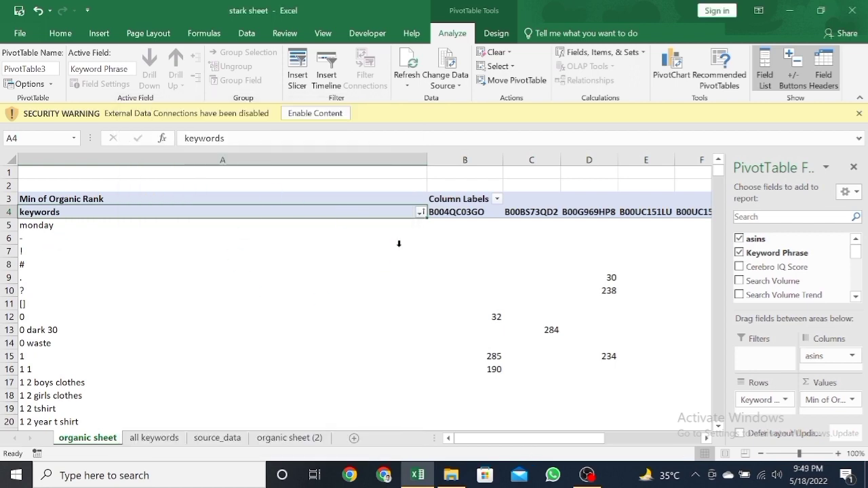
Step: Insert a blank column B between the keywords and the first ASIN column on organic sheet (2), and narrow it
left_click(290, 438)
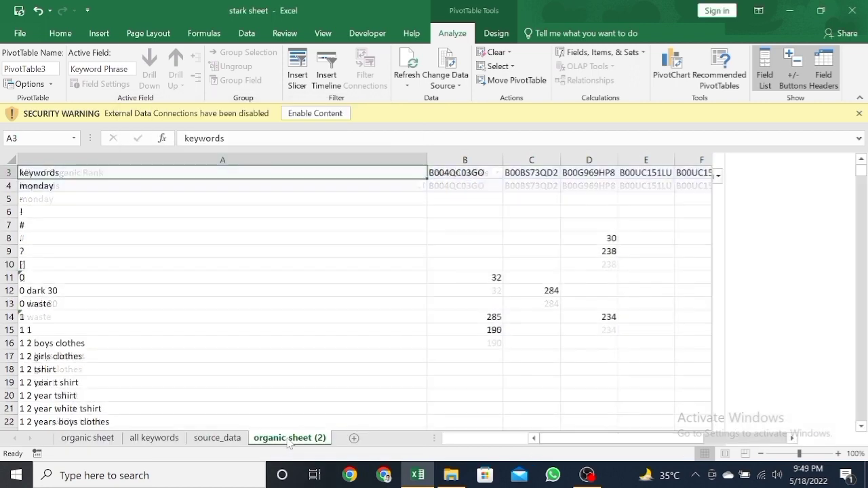
left_click(280, 234)
key("Up")
key("Up")
key("Up")
key("Up")
key("Up")
key("Up")
key("Up")
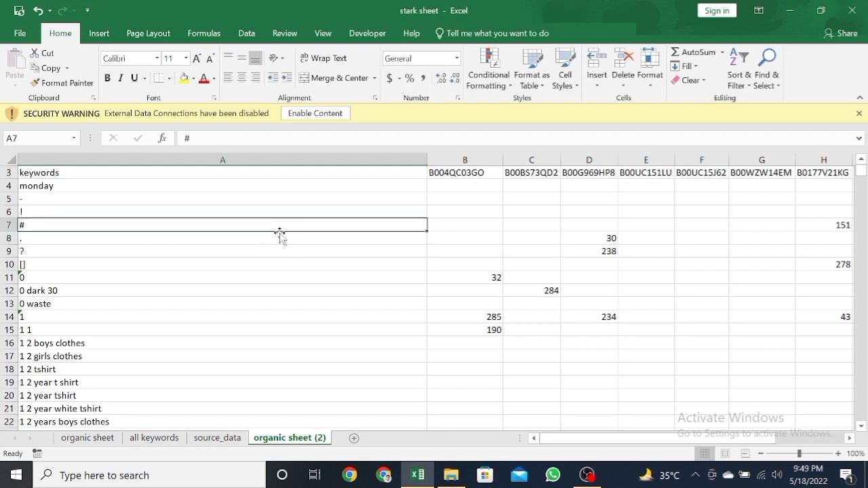
key("Down")
key("Down")
key("Down")
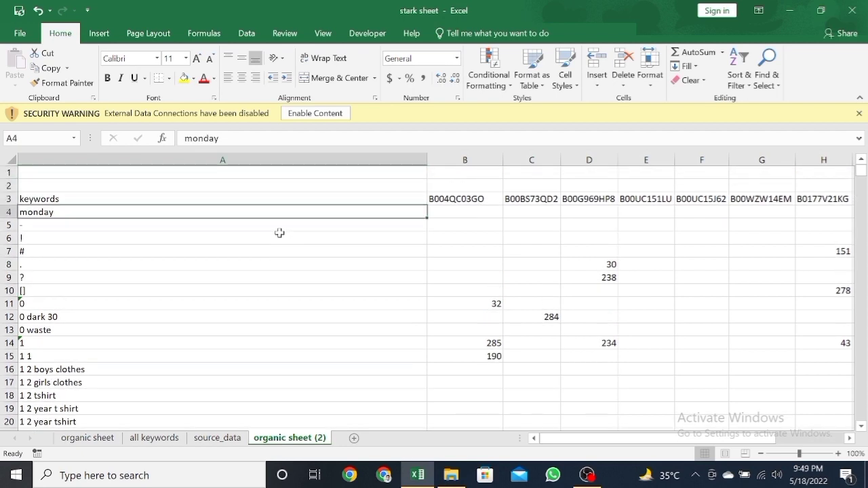
key("Up")
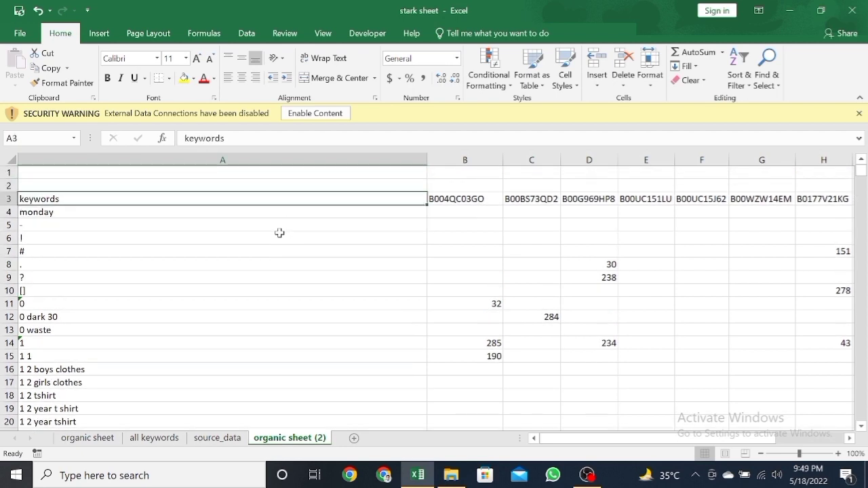
key("ctrl+space")
right_click(465, 161)
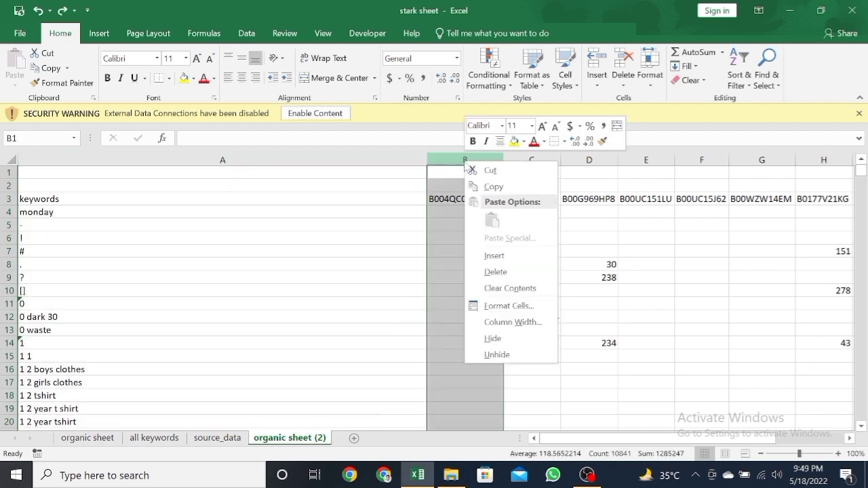
left_click(514, 261)
left_click(463, 201)
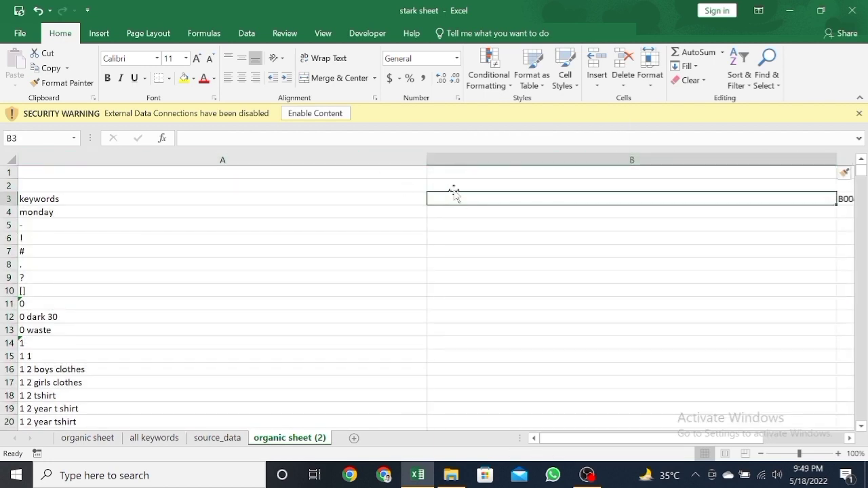
left_click_drag(833, 156, 620, 173)
left_click(59, 202)
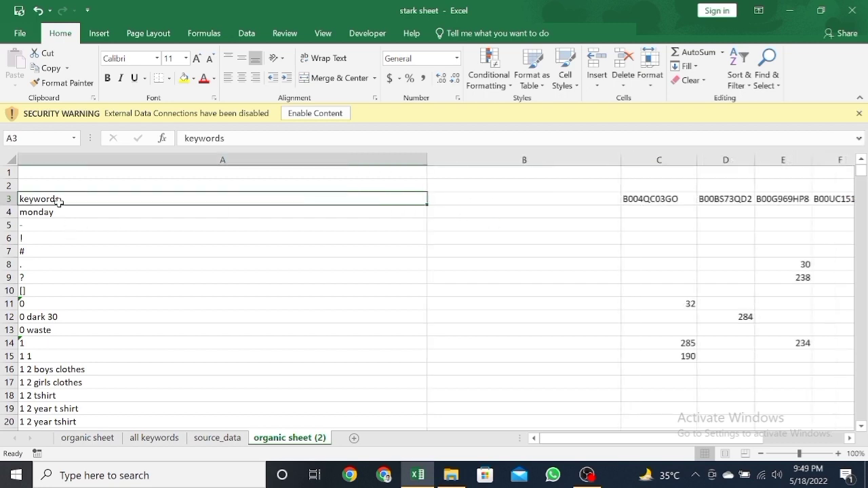
Step: Create a copy of the all keywords sheet at the end of the workbook
left_click(158, 439)
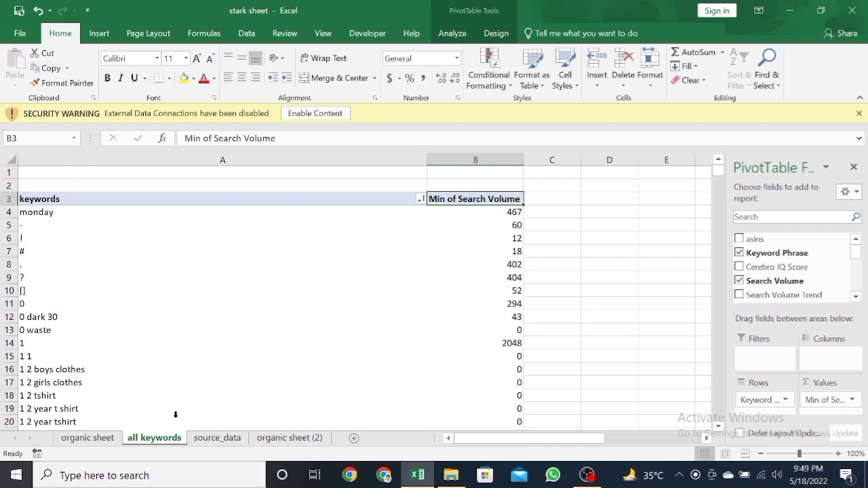
right_click(170, 443)
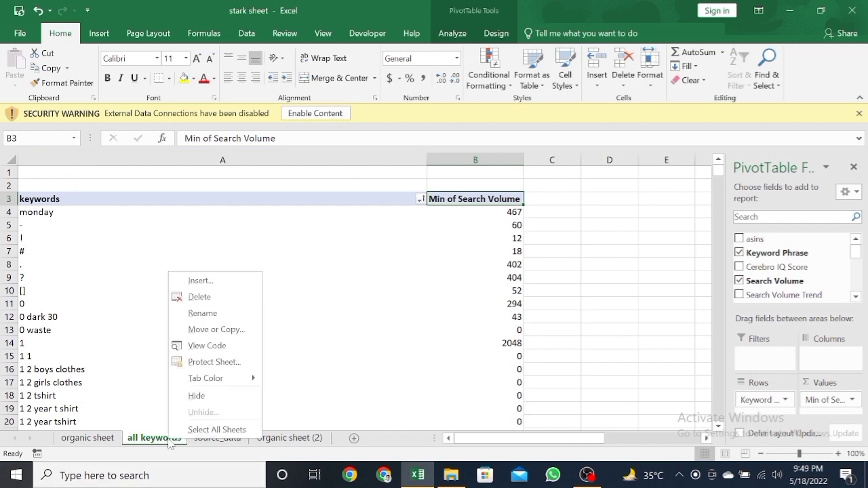
left_click(228, 330)
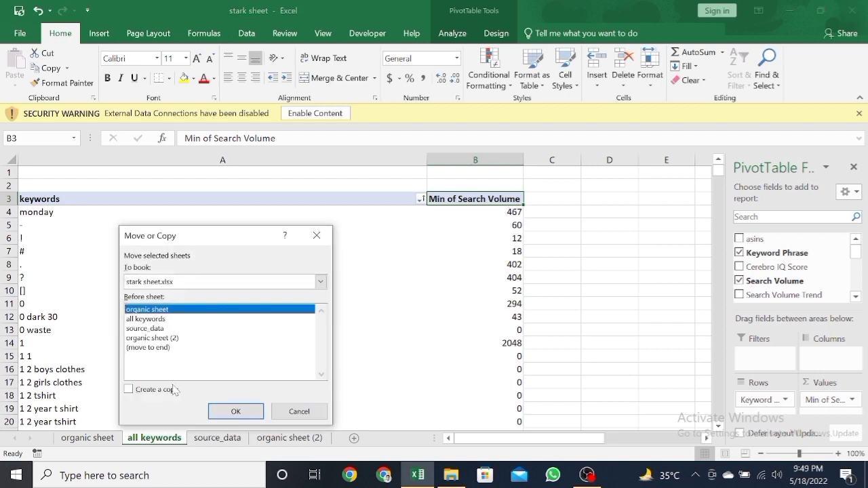
left_click(149, 348)
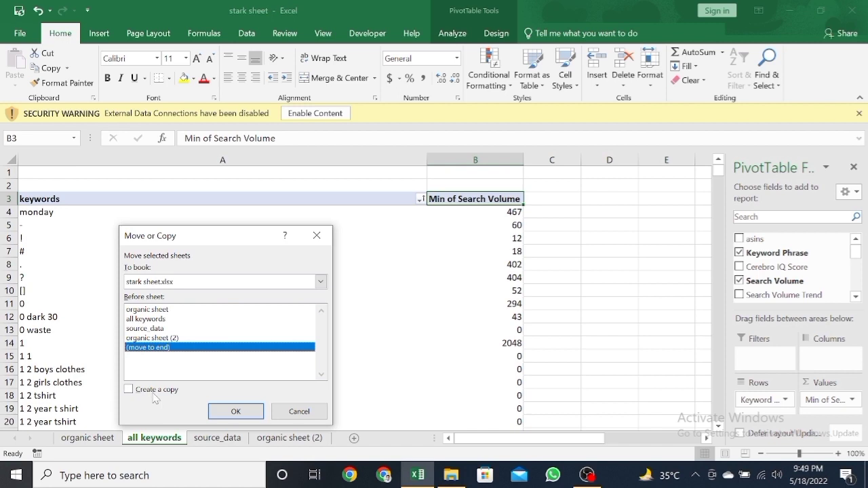
left_click(155, 392)
left_click(235, 412)
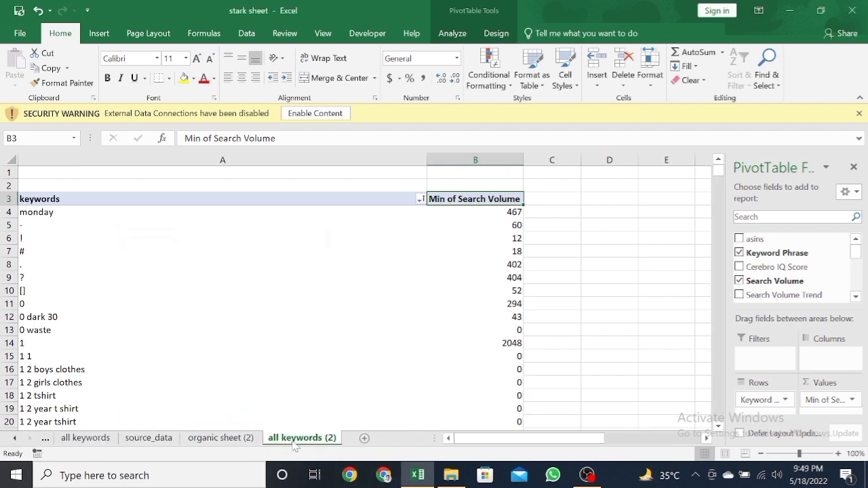
Step: Convert the whole all keywords (2) sheet to plain values by pasting it over itself as values
left_click(127, 174)
key("ctrl+a")
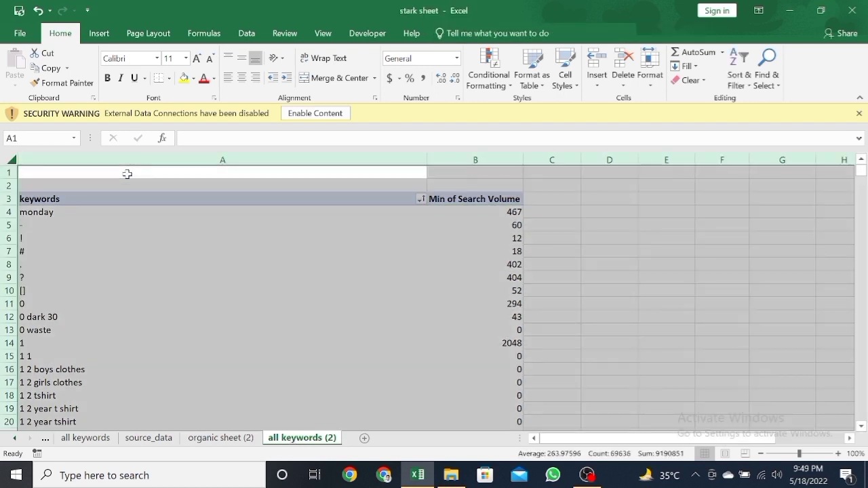
key("ctrl+c")
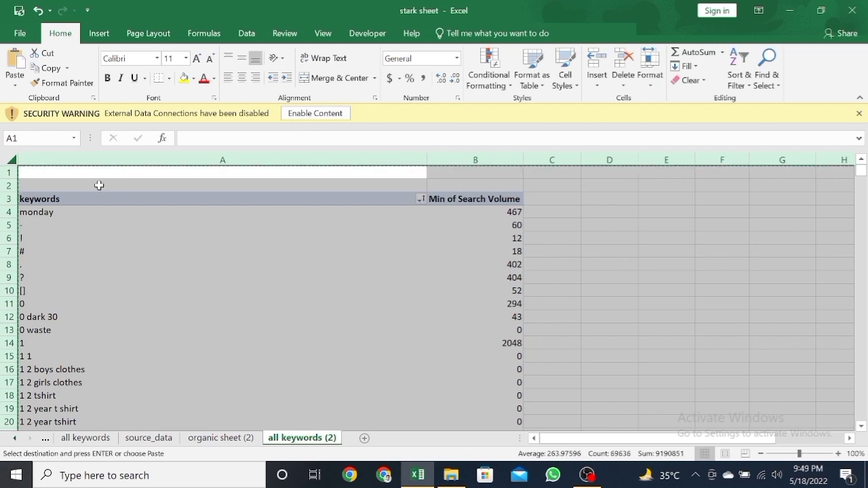
key("ctrl+alt+v")
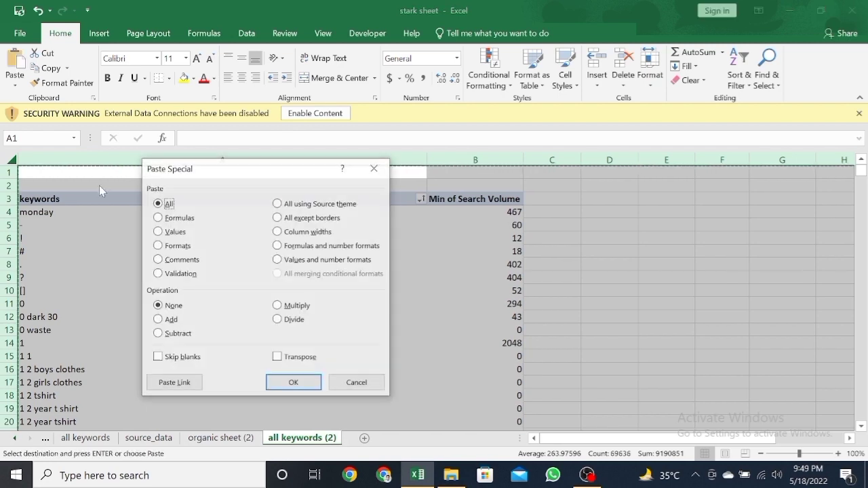
left_click(171, 231)
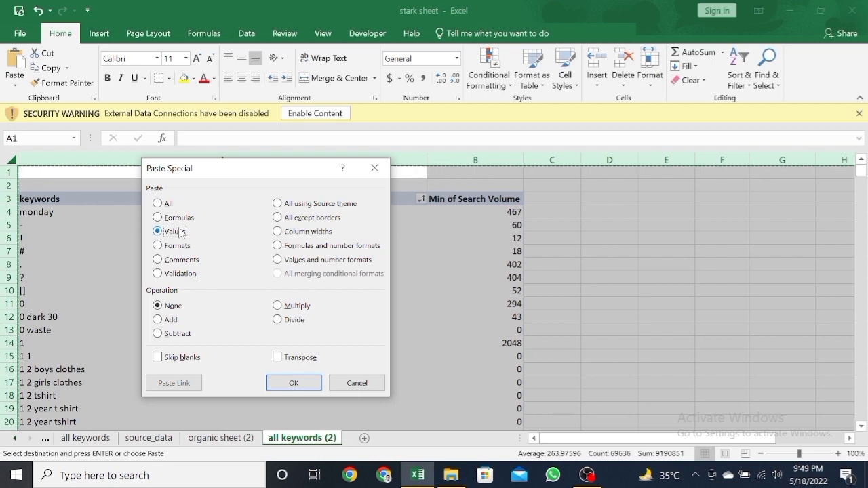
key("Return")
Step: Copy the keywords and search volume table from all keywords (2) into organic sheet (2), starting at cell A3
left_click(178, 196)
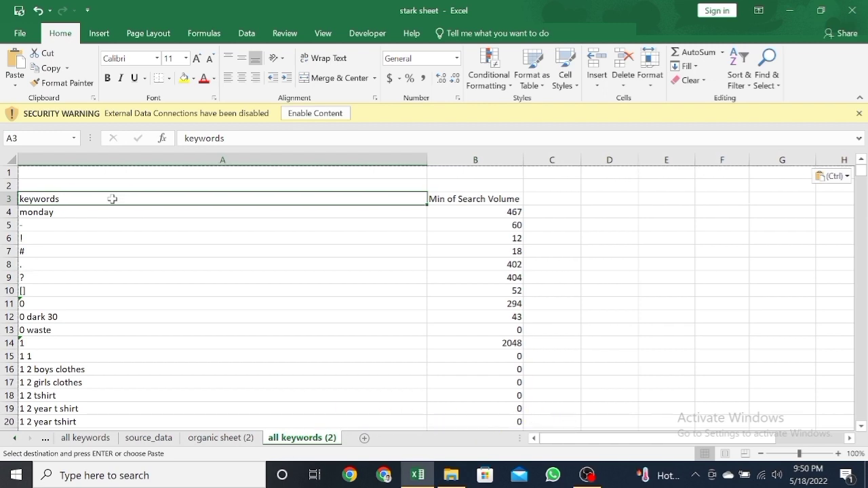
key("ctrl+shift+Right")
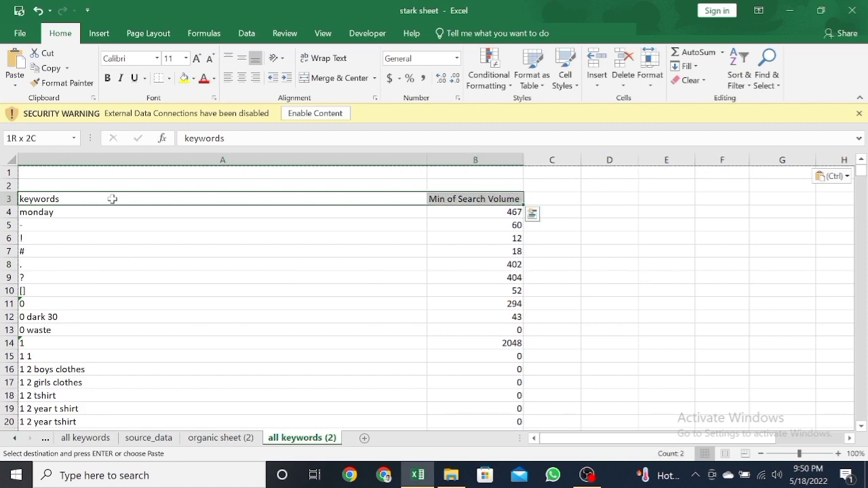
key("ctrl+shift+Down")
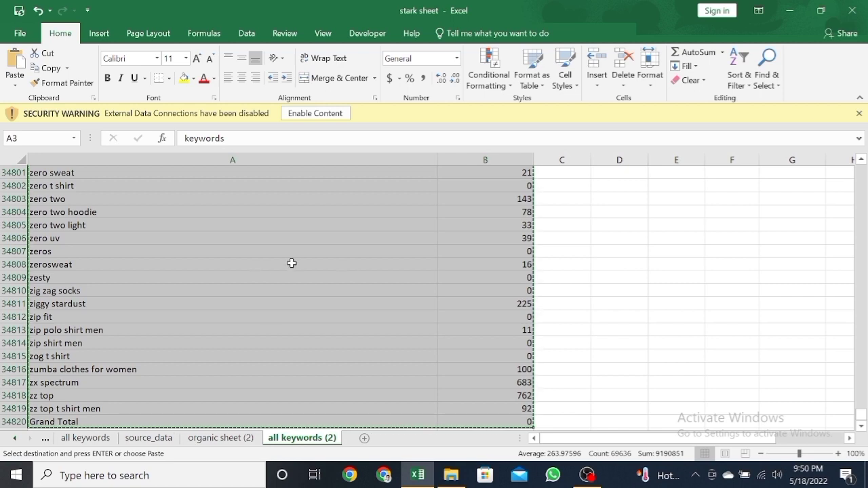
left_click(239, 440)
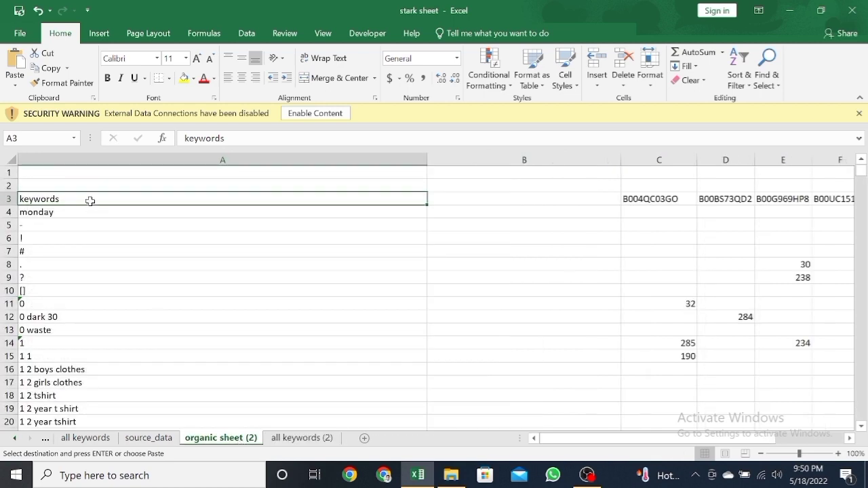
key("ctrl+v")
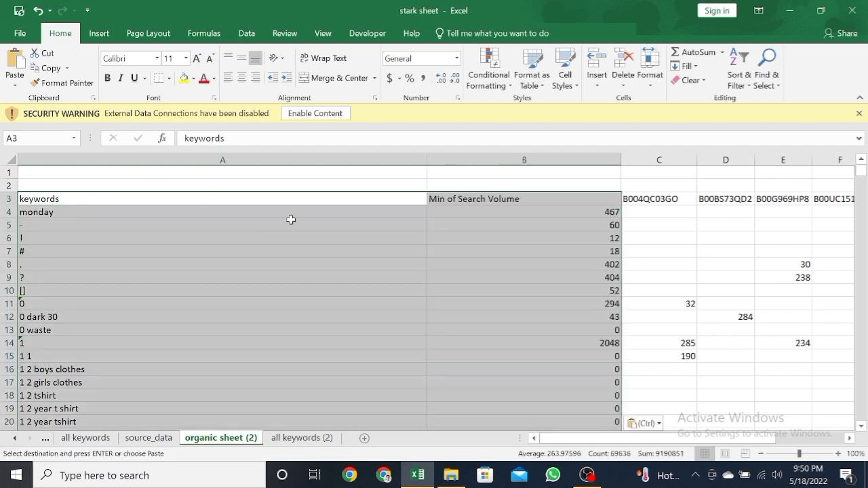
Step: Shorten the header in cell B3 of organic sheet (2) to Search Volume
left_click(306, 200)
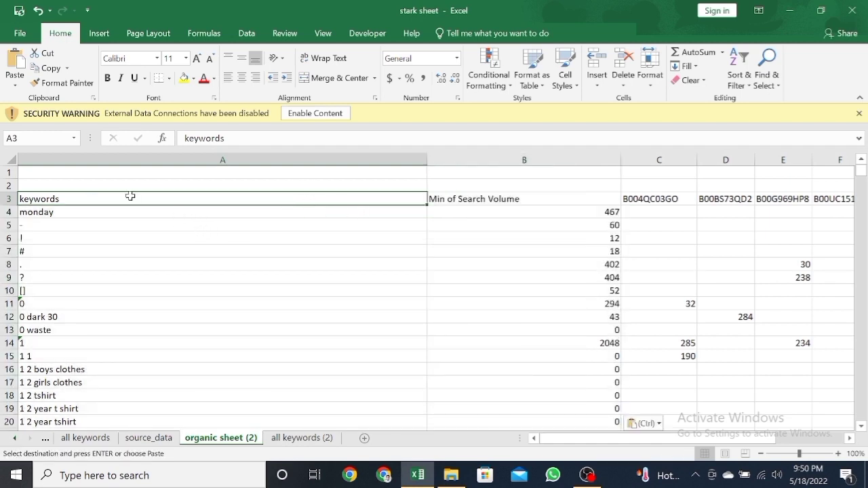
double_click(447, 199)
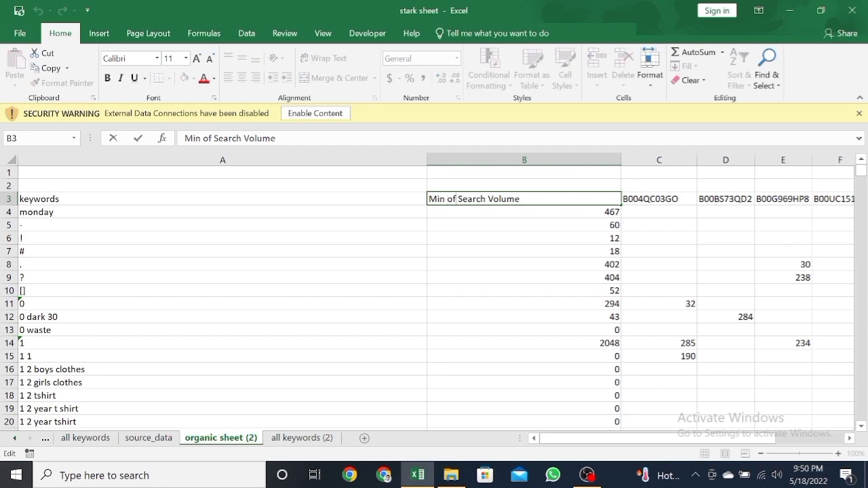
key("BackSpace")
key("BackSpace")
key("BackSpace")
key("BackSpace")
key("BackSpace")
key("BackSpace")
key("Return")
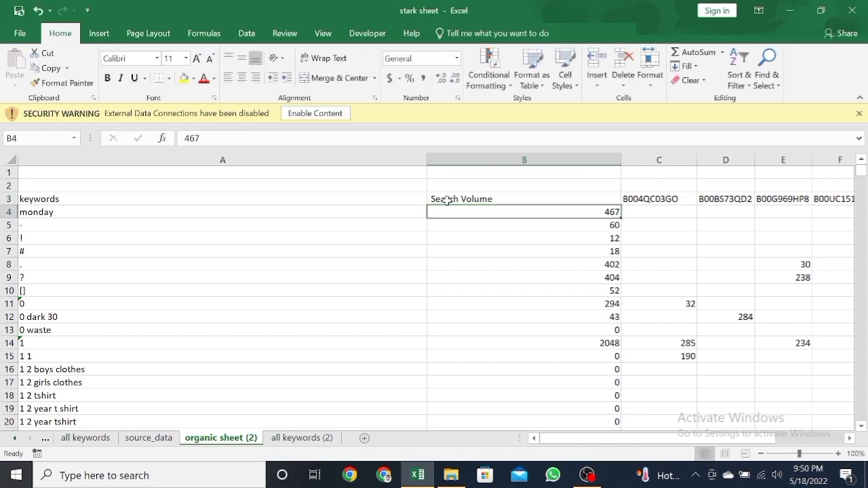
Step: Review the keywords, Search Volume and ASIN headings across row 3 of organic sheet (2)
key("Left")
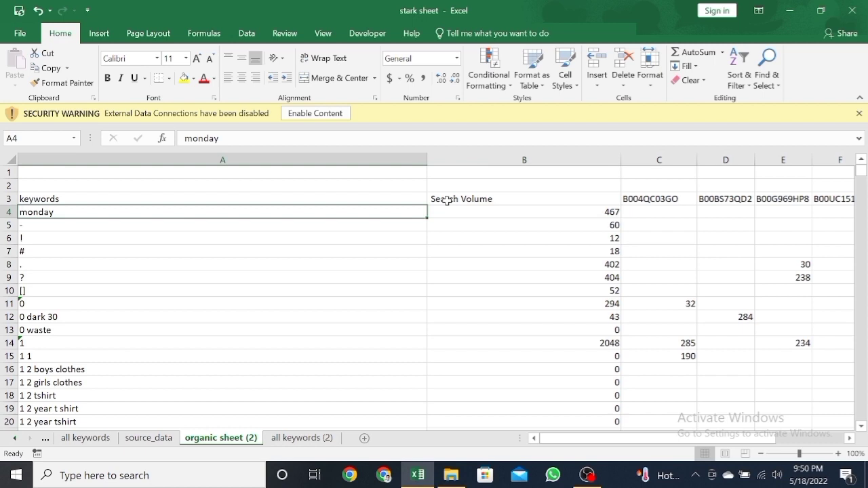
key("Down")
key("Up")
key("Right")
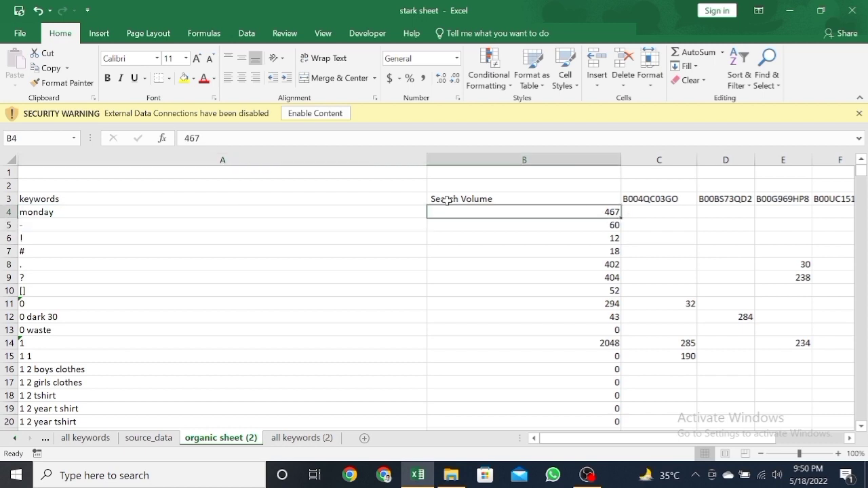
key("Up")
key("Right")
key("Right")
key("Right")
key("Right")
key("Right")
key("Right")
key("Right")
key("Right")
key("Right")
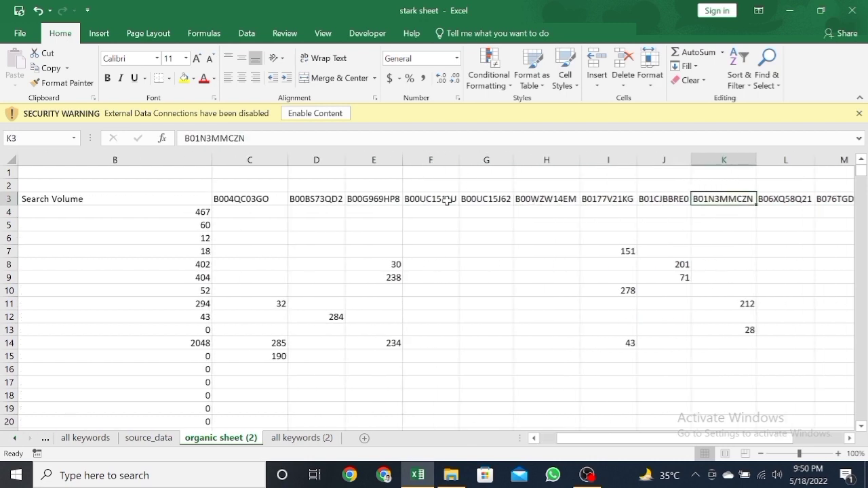
key("Left")
key("Left")
key("Left")
key("Left")
key("Left")
key("Left")
key("Left")
key("Left")
key("Left")
key("Left")
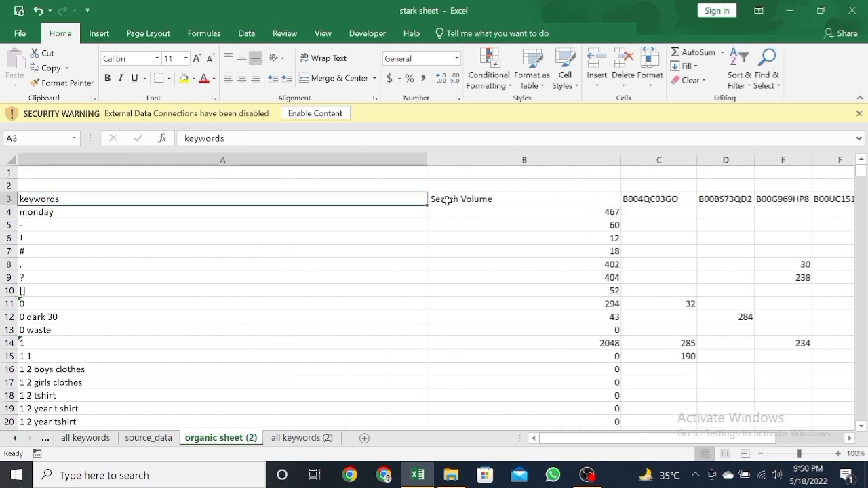
key("Right")
key("Down")
key("Up")
key("Right")
key("Right")
key("Right")
key("Right")
key("Right")
key("Right")
key("Right")
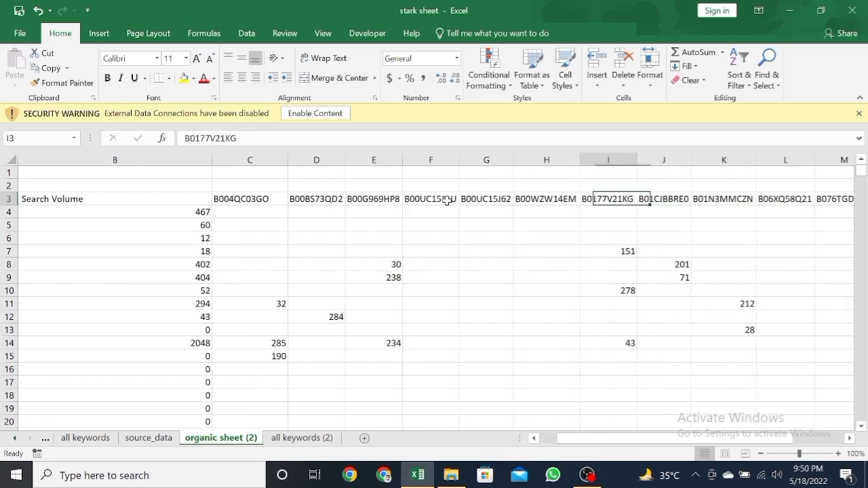
key("Left")
key("Left")
key("Left")
key("Left")
key("Left")
key("Left")
key("Left")
key("Left")
key("Down")
key("Up")
key("Right")
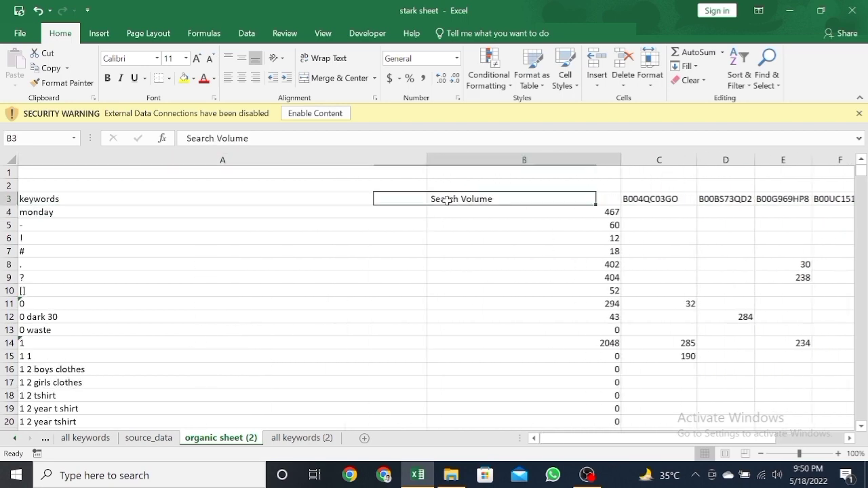
key("Down")
key("Up")
key("Right")
key("Right")
key("Right")
key("Right")
key("Right")
key("Right")
key("Right")
key("Right")
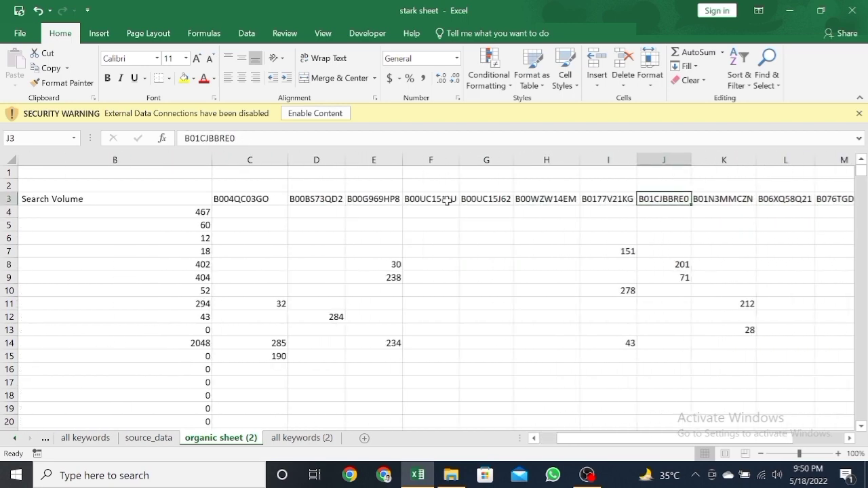
key("Left")
key("Left")
key("Left")
key("Left")
key("Left")
key("Left")
key("Left")
key("Left")
key("Left")
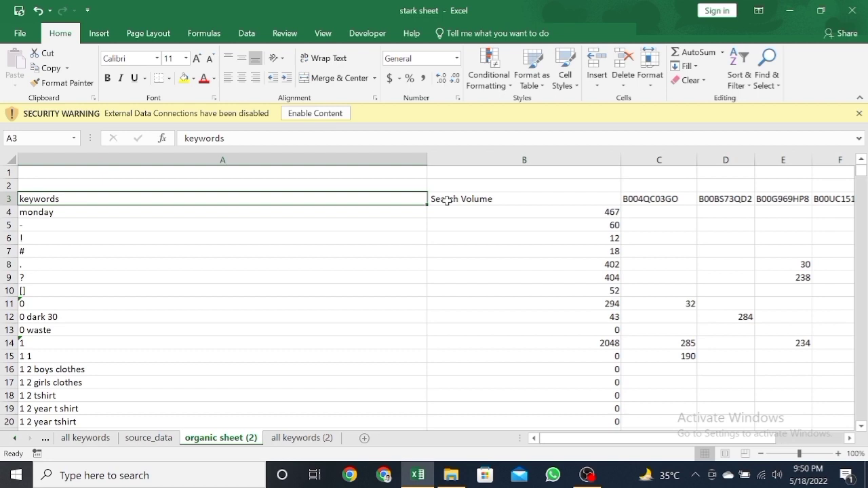
Step: Add filters to the header row and filter Search Volume to values less than 300
key("Down")
key("Right")
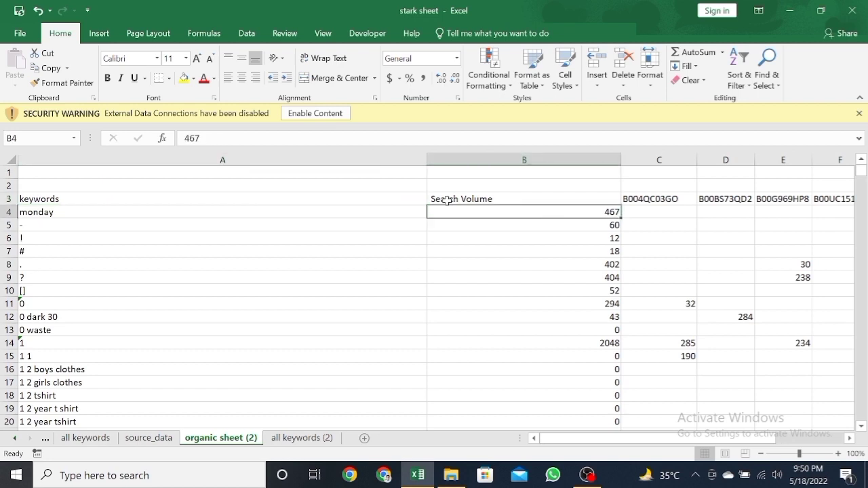
key("ctrl+shift+l")
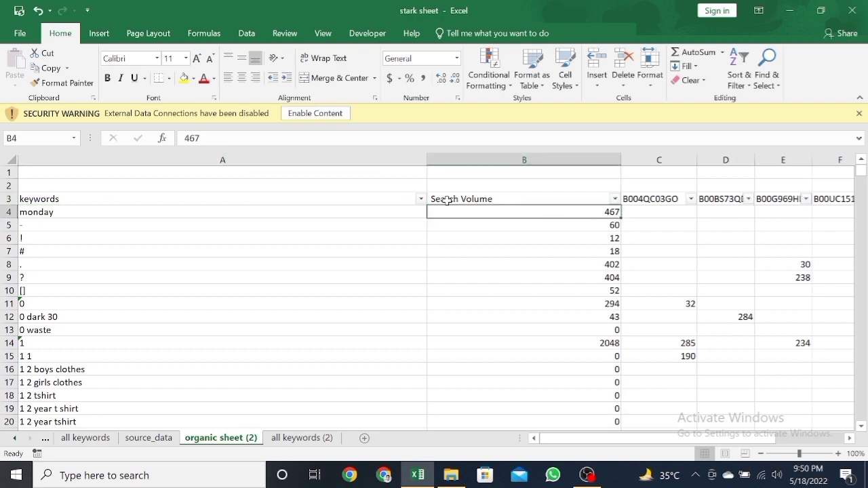
left_click(614, 200)
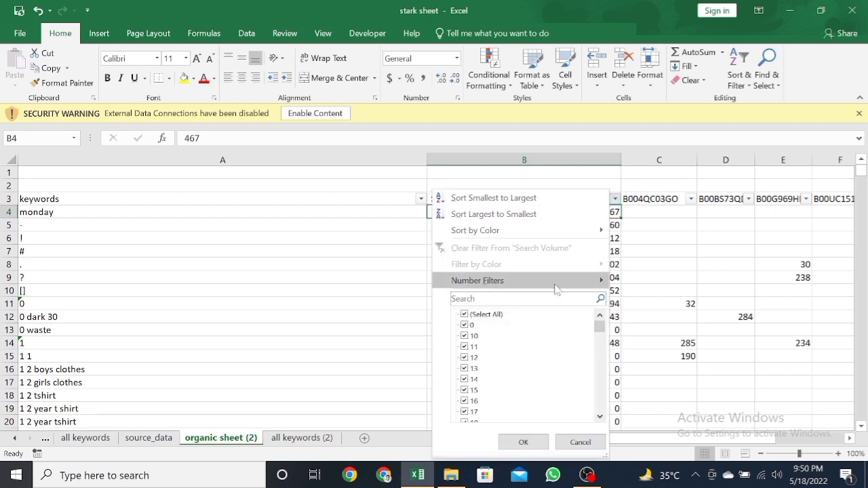
mouse_move(558, 284)
left_click(649, 348)
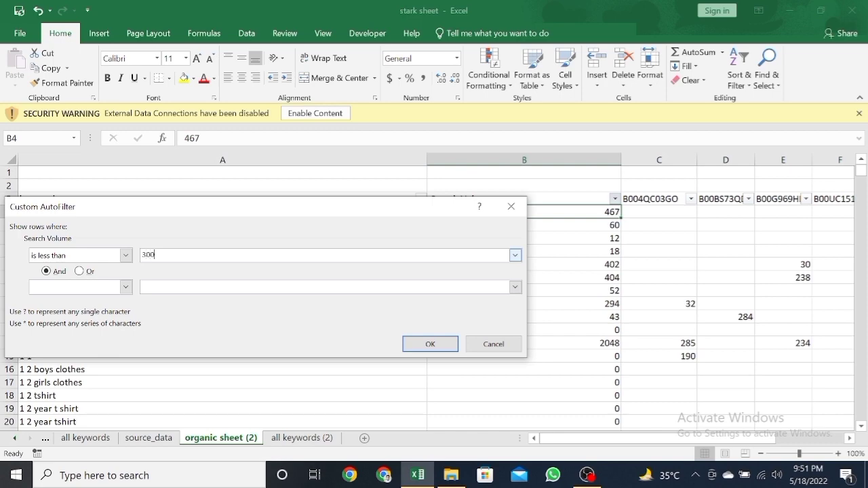
key("Return")
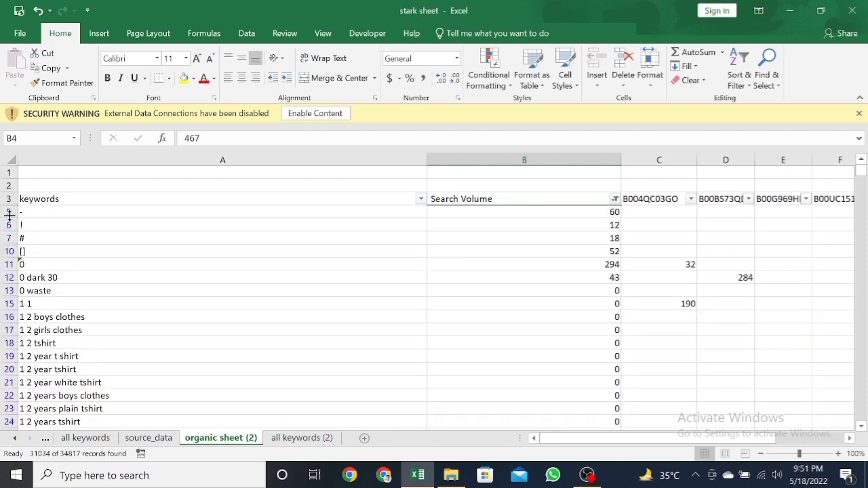
Step: Select all filtered rows from row 5 through the end of the keyword list
left_click(7, 212)
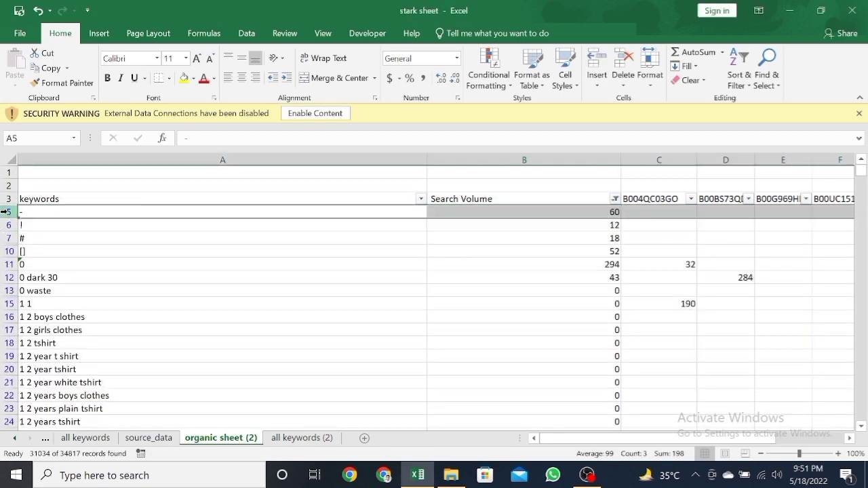
key("ctrl+shift+Down")
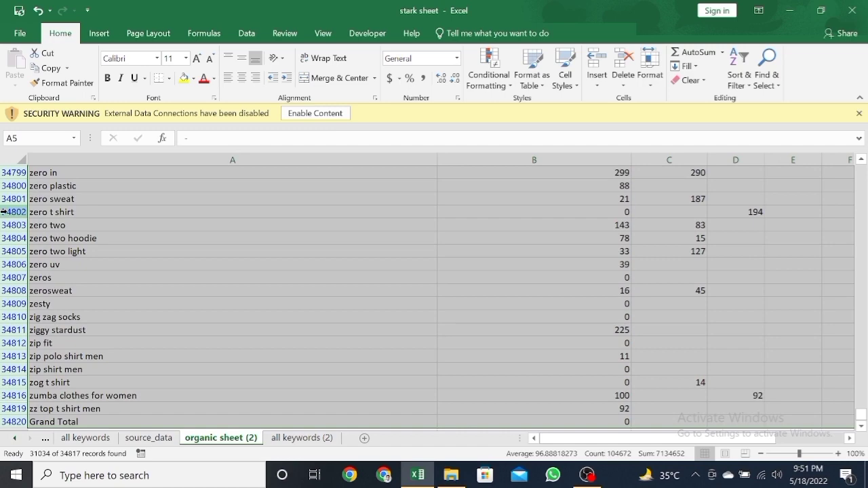
key("ctrl+BackSpace")
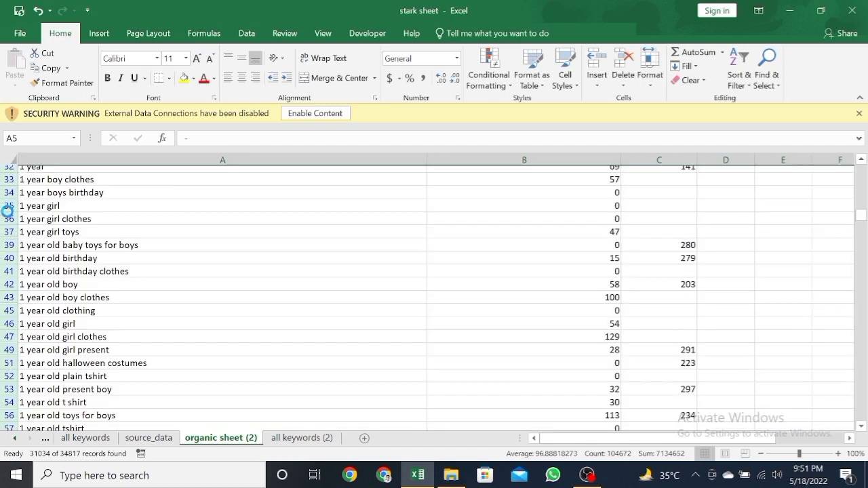
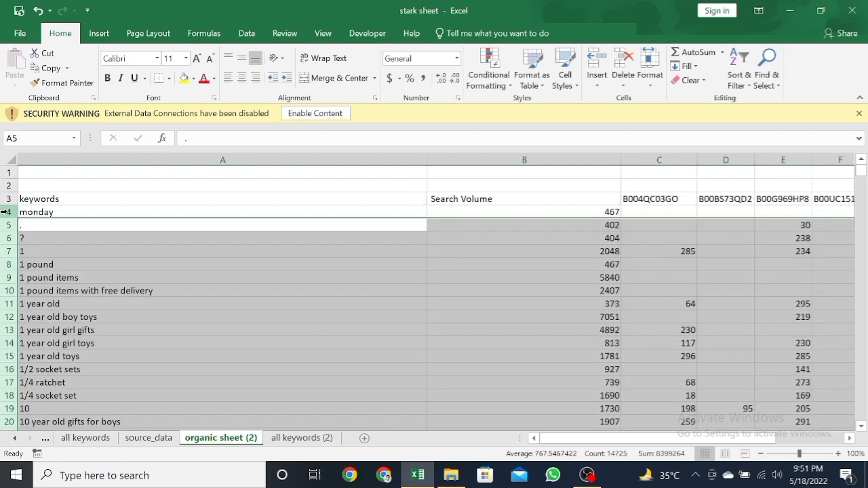
Step: Insert a new column between keywords and Search Volume and enter the header relevancy in cell B3
left_click(516, 209)
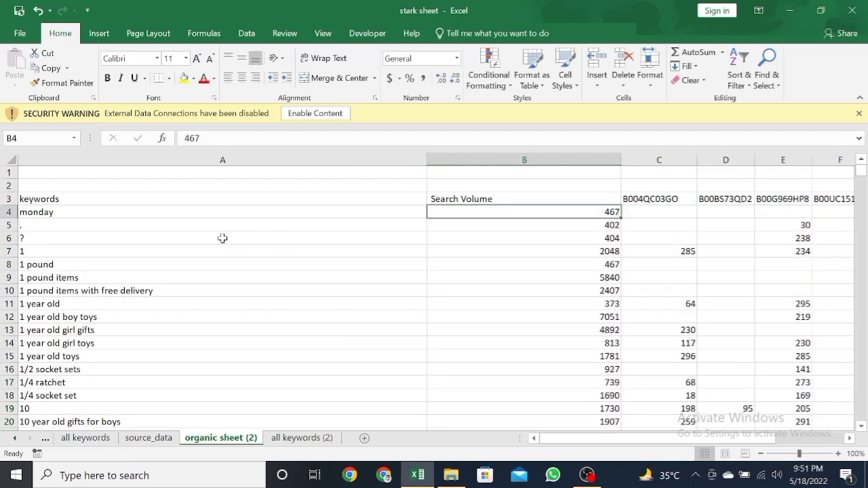
left_click(295, 213)
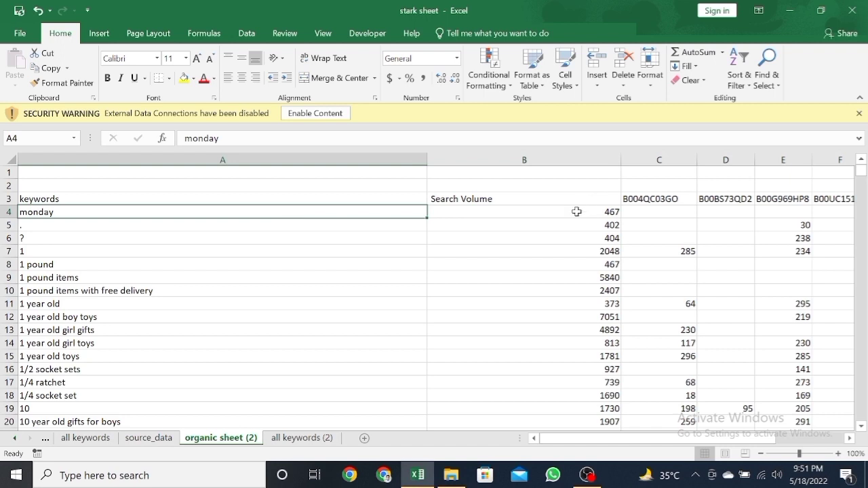
left_click(577, 212)
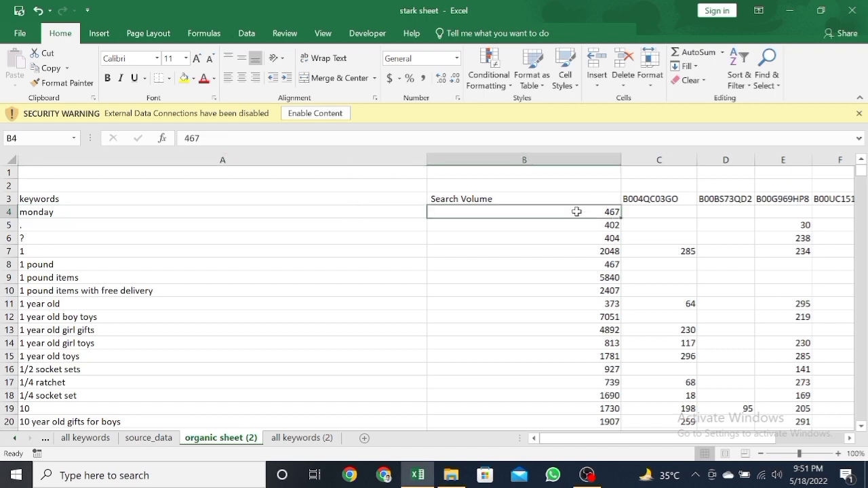
left_click(505, 160)
right_click(504, 160)
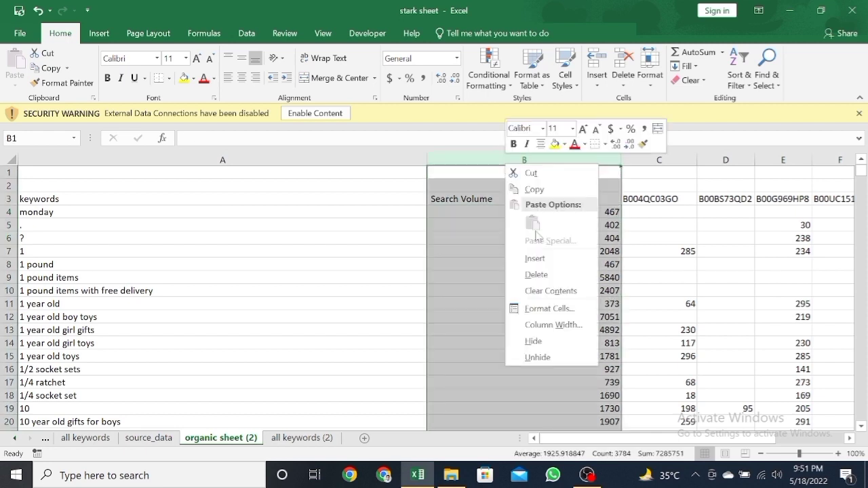
left_click(547, 259)
left_click(480, 197)
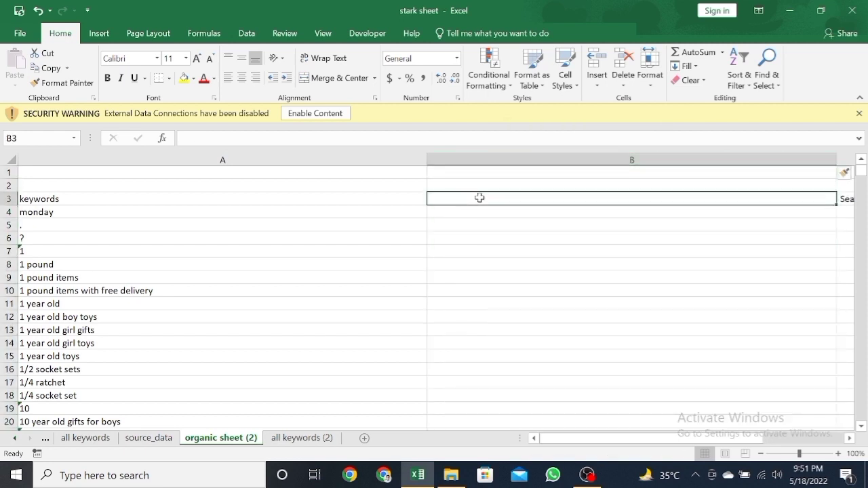
type("relev")
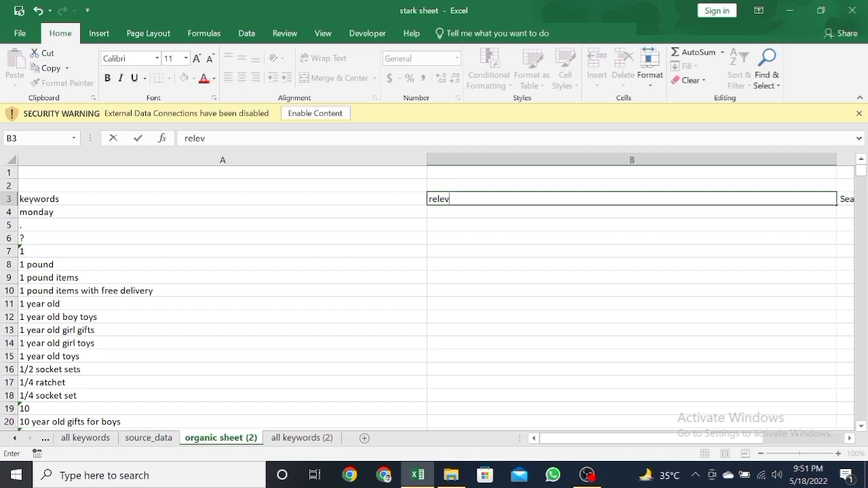
type("ancy")
key("Return")
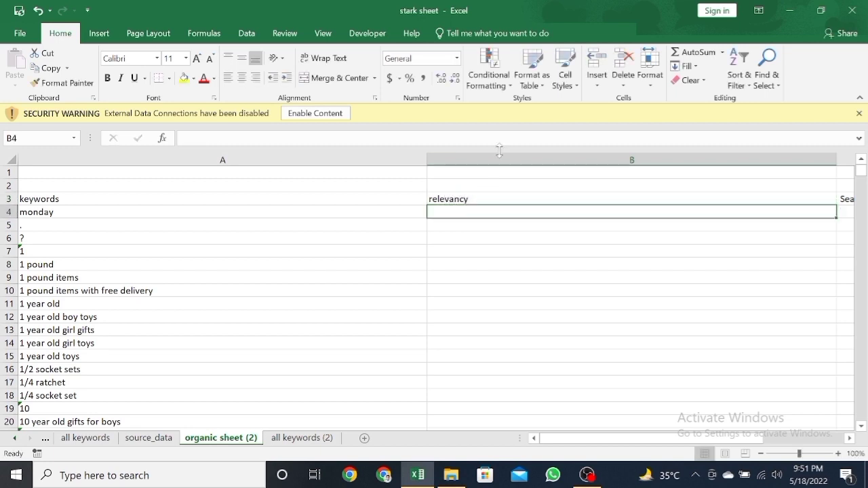
Step: Narrow the keywords and relevancy columns together to the same smaller width
left_click_drag(497, 158, 247, 156)
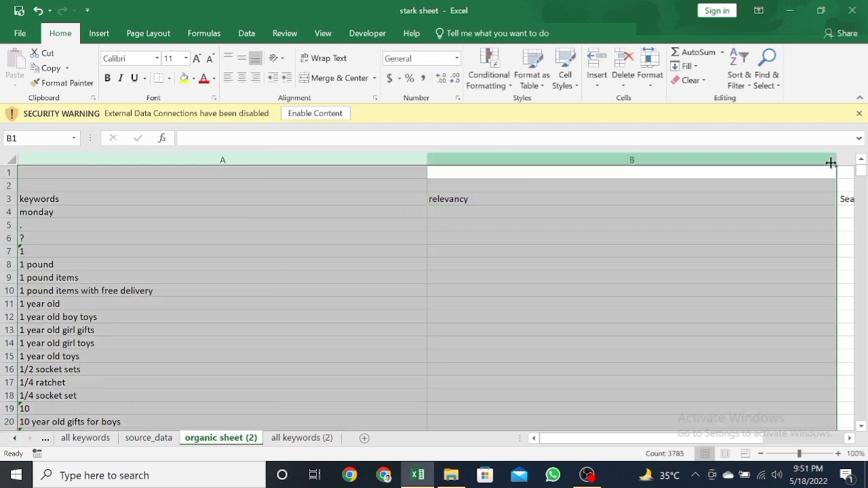
left_click_drag(832, 163, 593, 156)
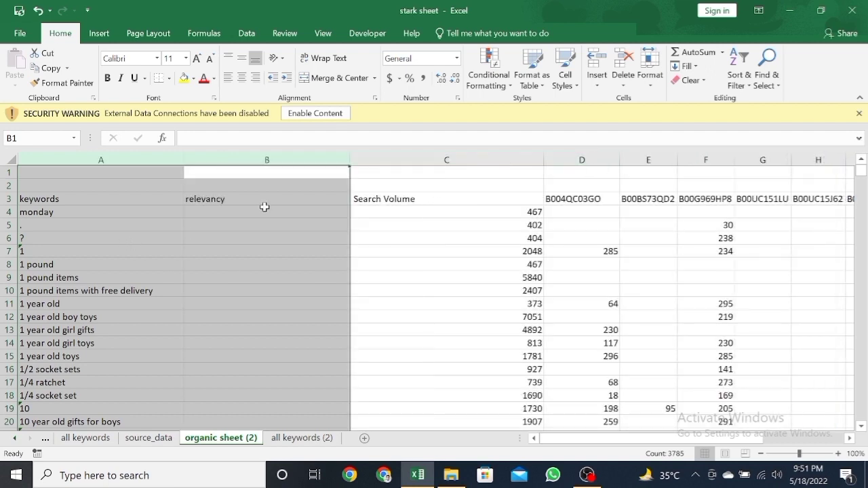
left_click(265, 207)
left_click(260, 202)
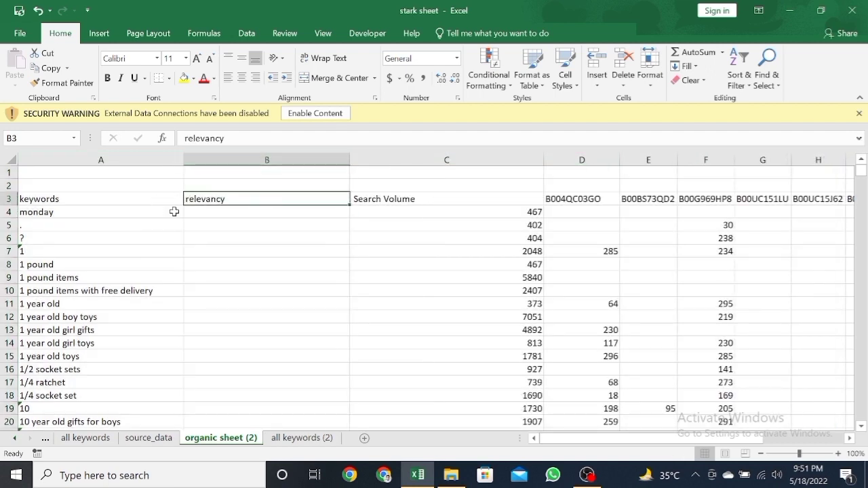
Step: Enter =COUNTIF(D4:S4,"<30") in cell B4 to count the ASINs with an organic rank below 30
left_click(244, 215)
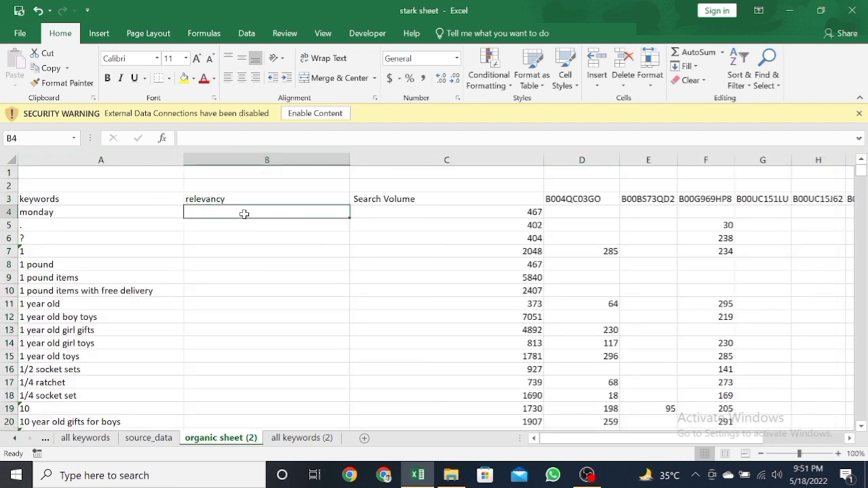
type("=counti")
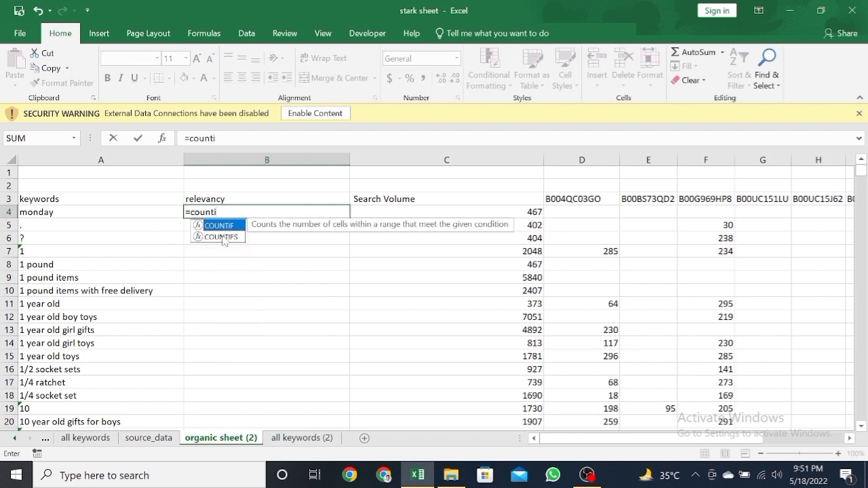
double_click(221, 228)
left_click(570, 223)
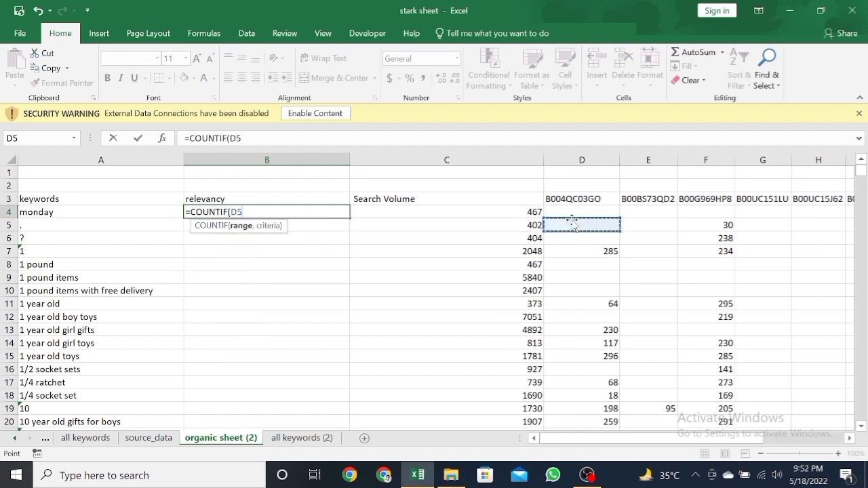
left_click_drag(572, 214, 742, 215)
type(",\"<")
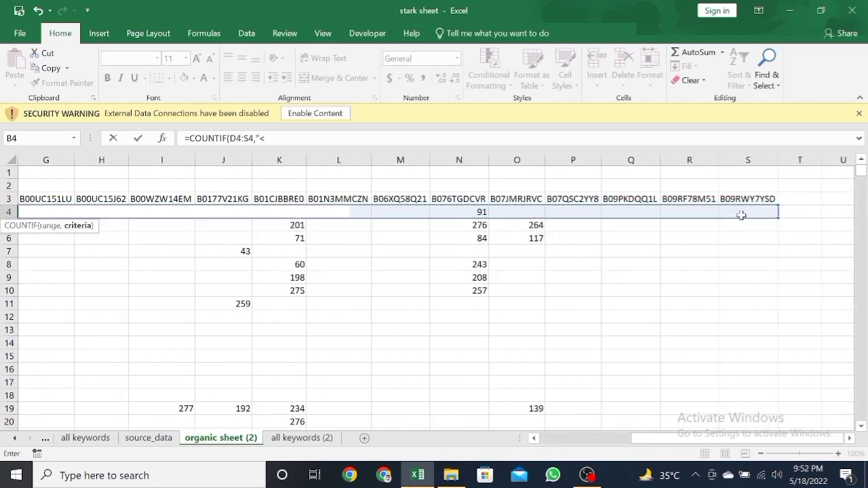
type("30\"")
key("Return")
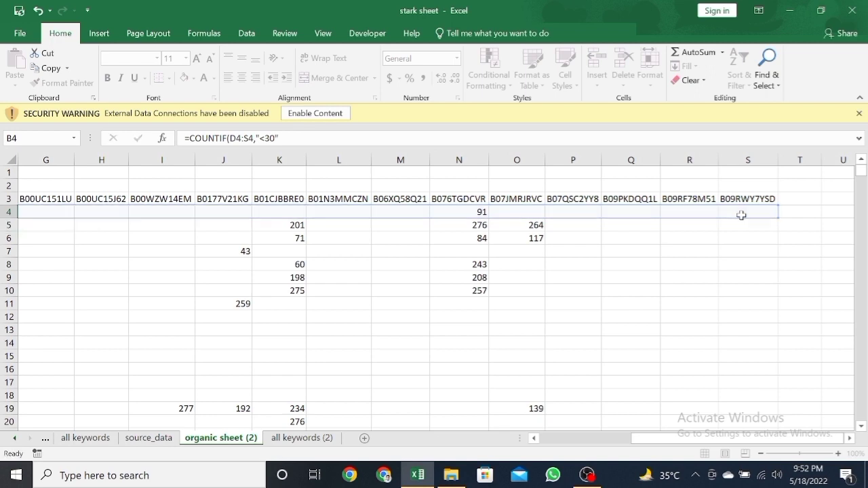
Step: Fill the relevancy formula from B4 down through the whole keyword list
left_click(178, 212)
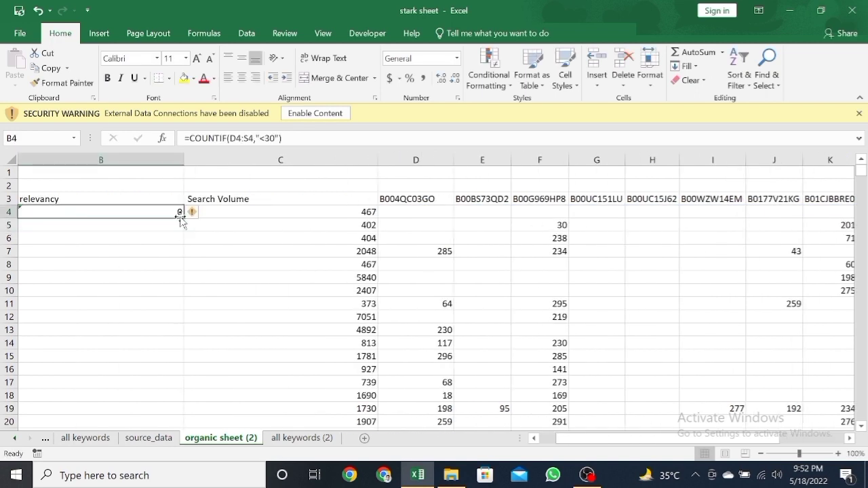
double_click(183, 218)
left_click(231, 213)
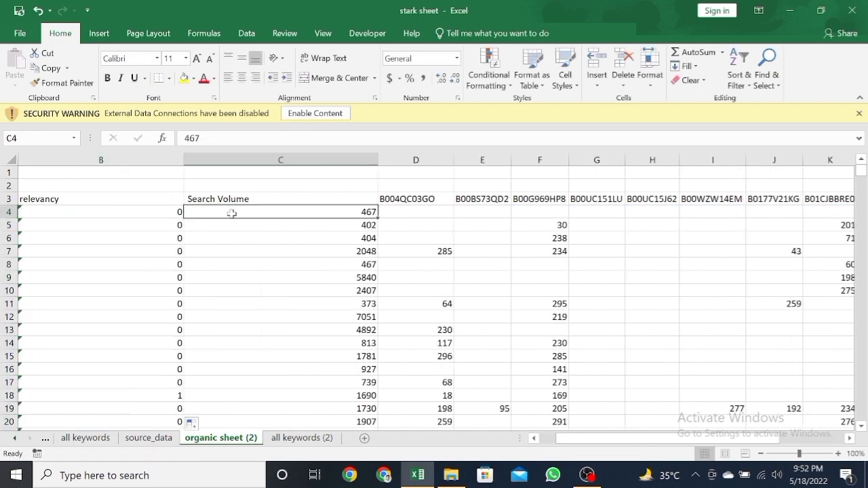
key("Left")
scroll(231, 213, "left", 1)
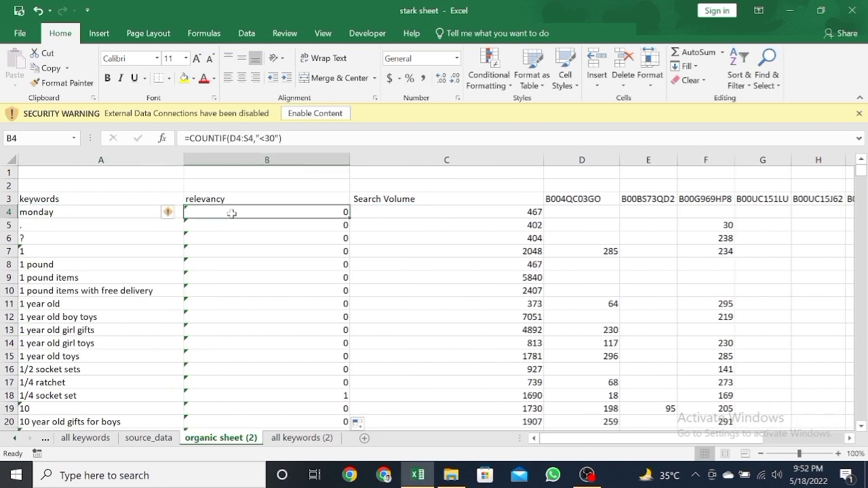
Step: Add filters to the header row and check the relevancy formula against the ASIN columns
key("ctrl+shift+l")
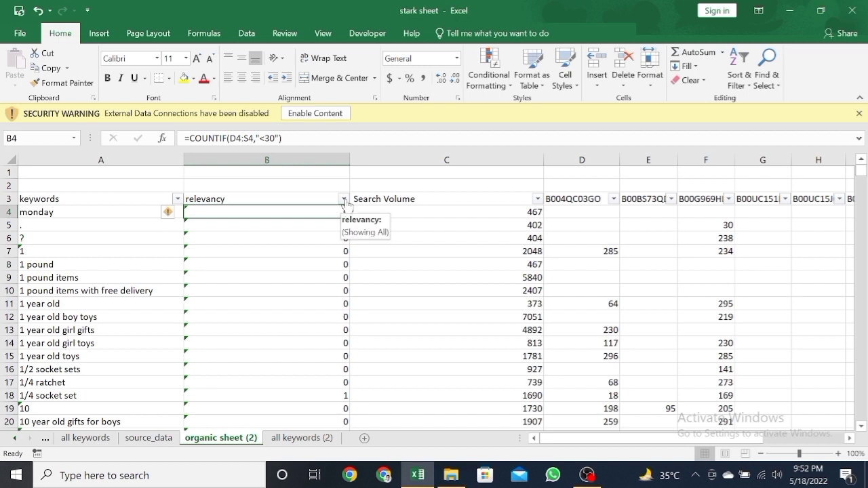
left_click(134, 210)
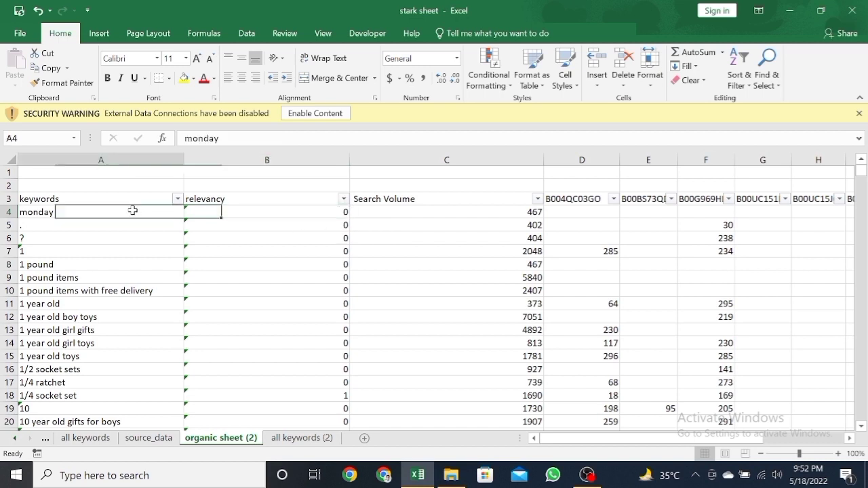
left_click(229, 213)
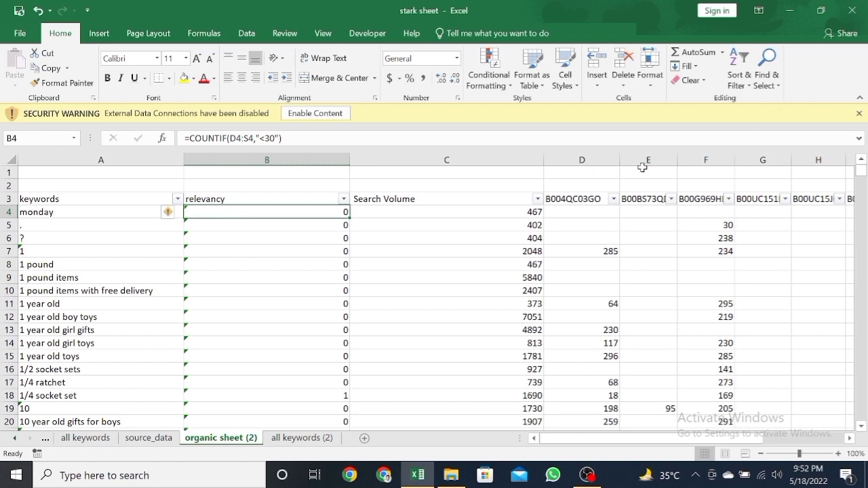
left_click_drag(572, 198, 815, 204)
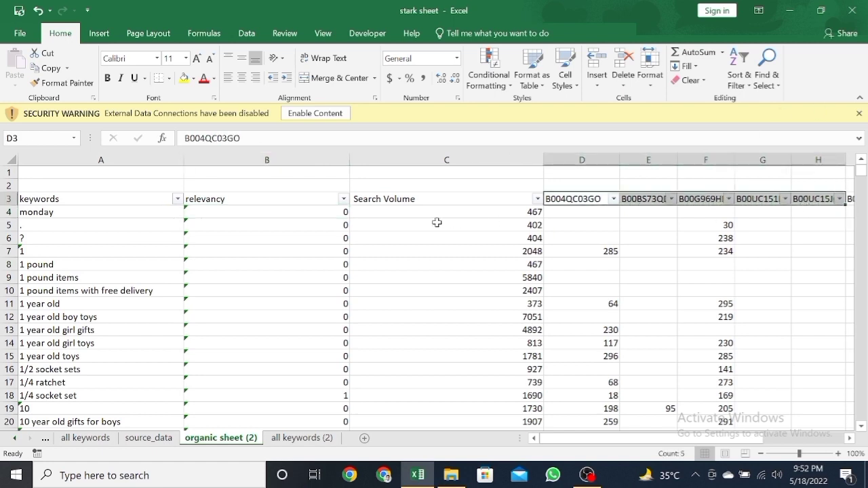
left_click(603, 214)
left_click(320, 223)
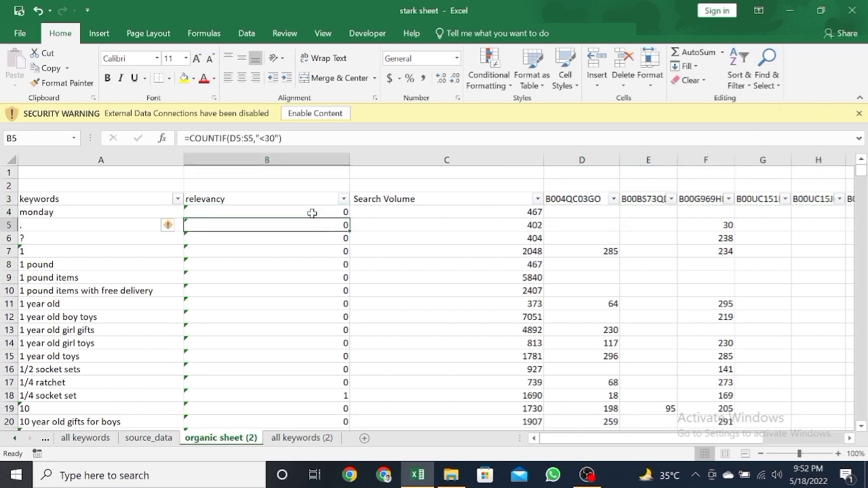
left_click(312, 212)
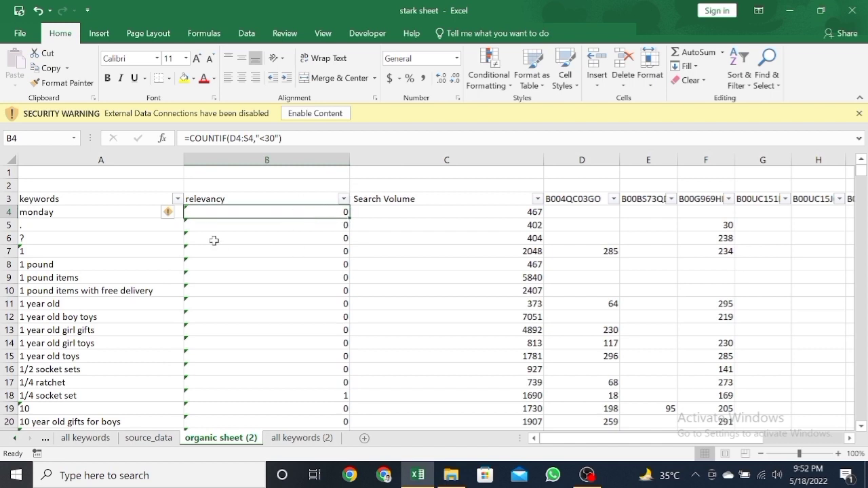
Step: Filter the relevancy column with a custom "is less than" condition
left_click(344, 199)
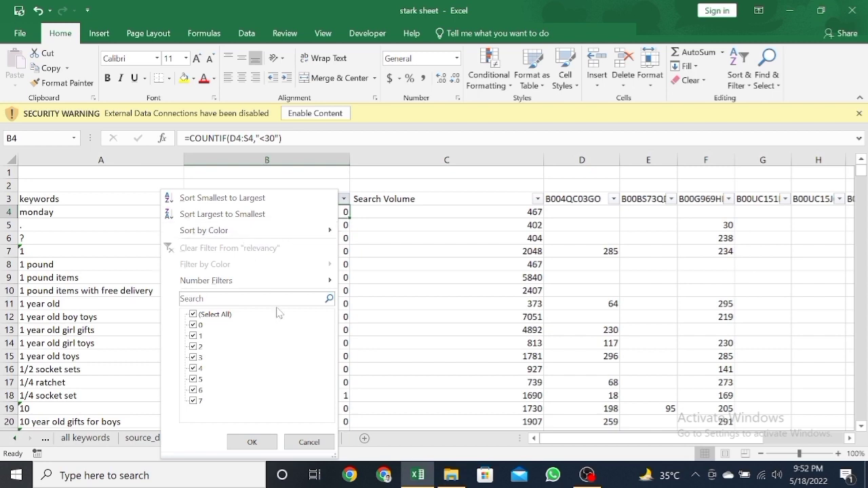
mouse_move(279, 286)
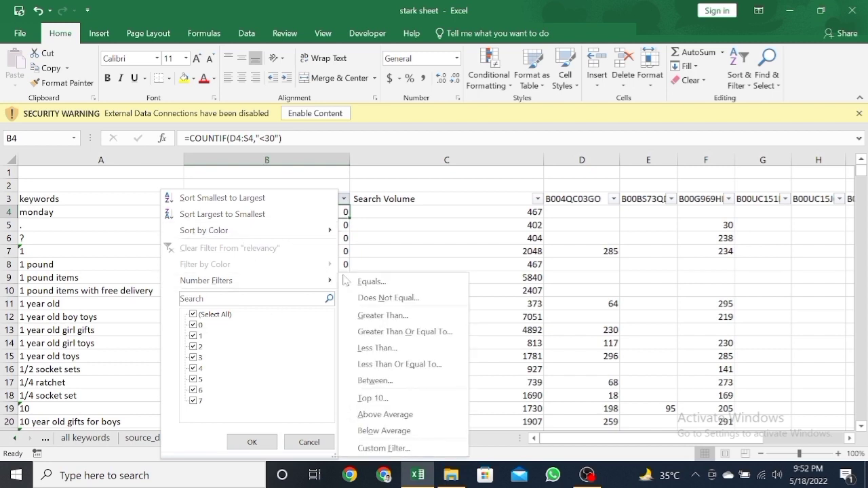
left_click(421, 320)
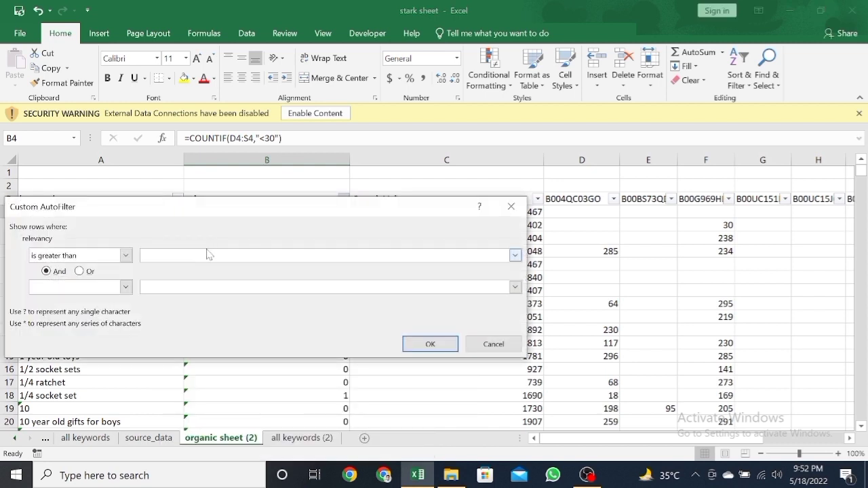
left_click(126, 256)
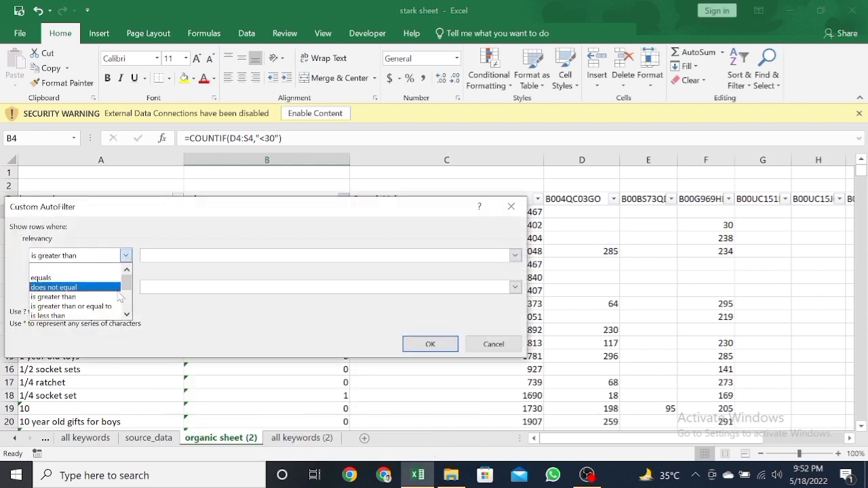
left_click(113, 314)
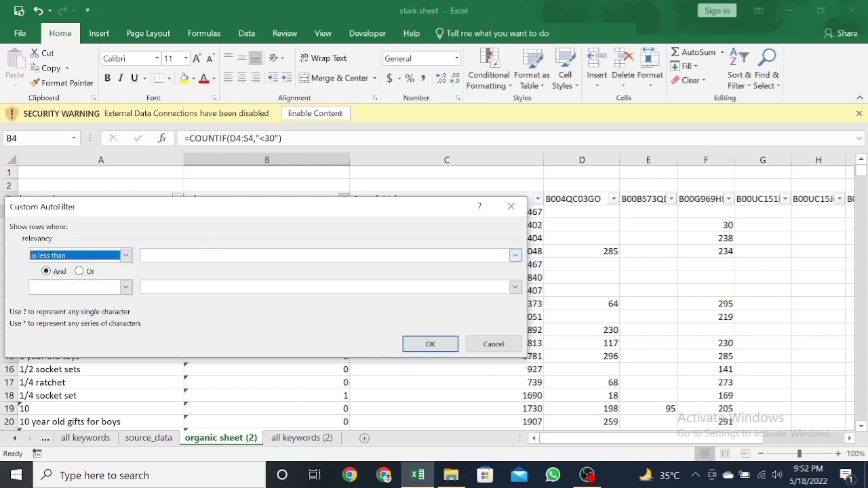
key("alt+Down")
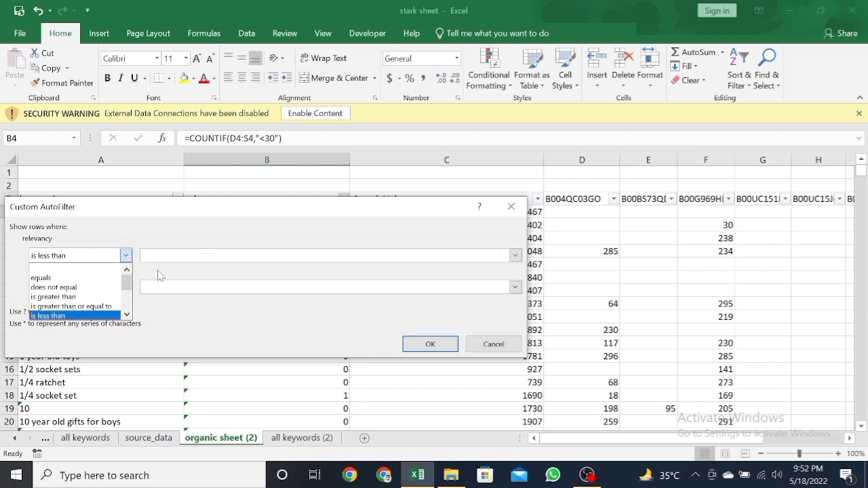
left_click(109, 316)
key("Tab")
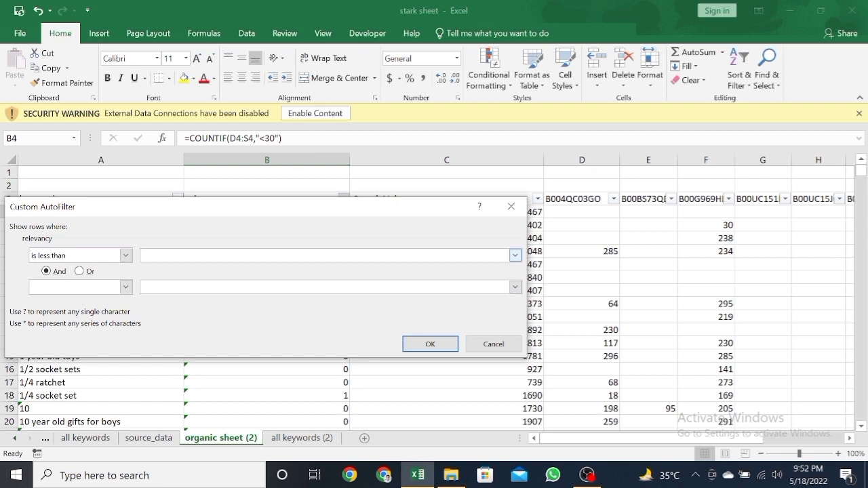
key("Return")
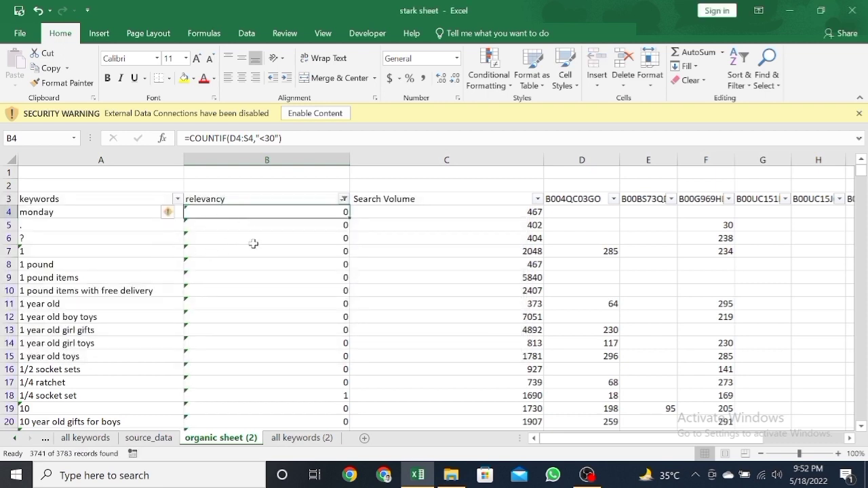
Step: Delete all filtered low-relevancy keyword rows from row 4 down and remove the header filters
left_click(55, 212)
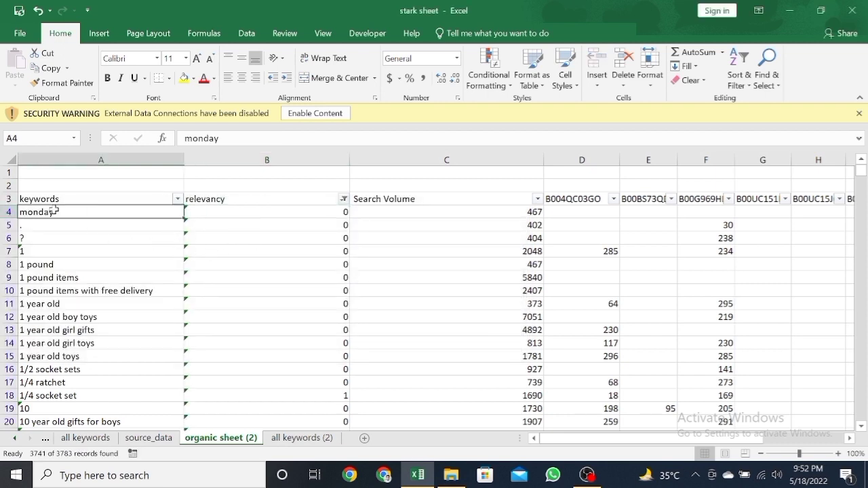
key("ctrl+shift+End")
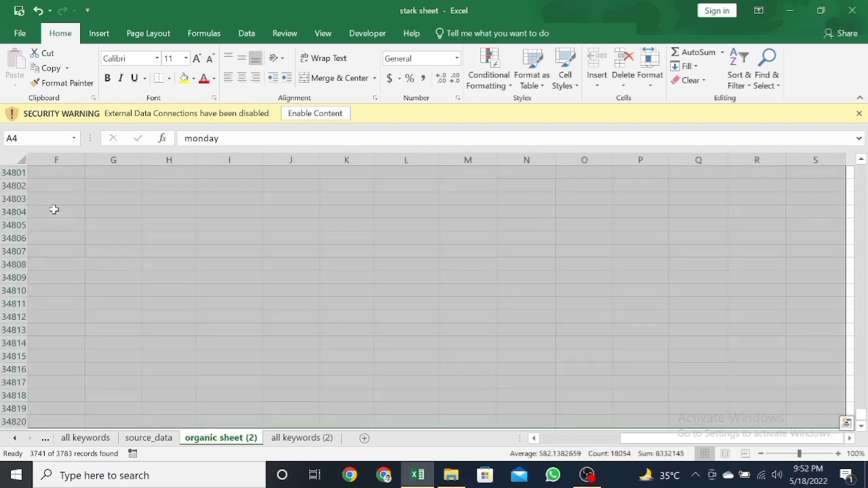
key("ctrl+minus")
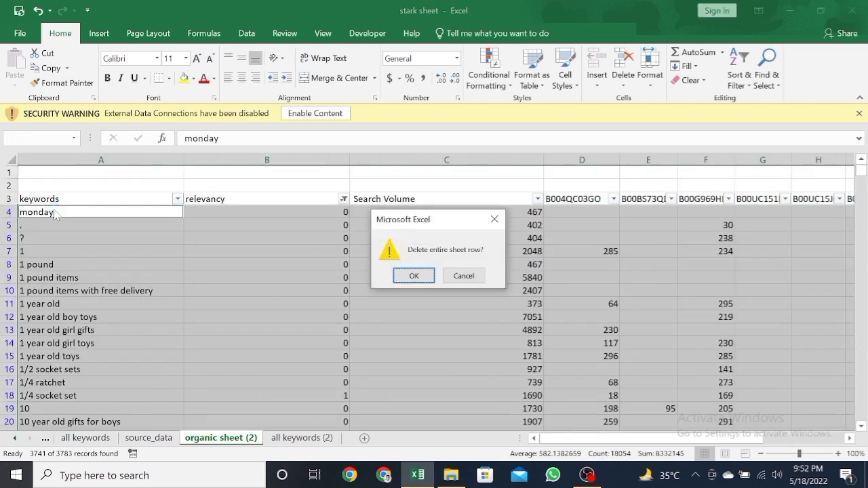
key("Return")
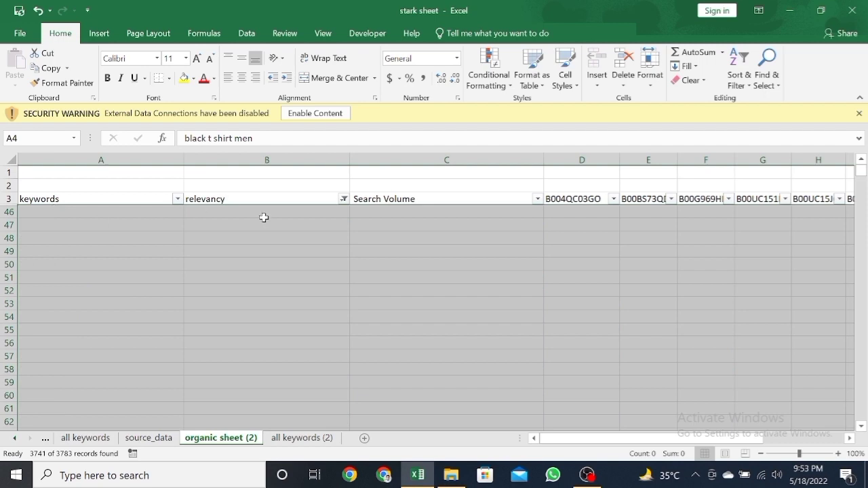
key("ctrl+shift+l")
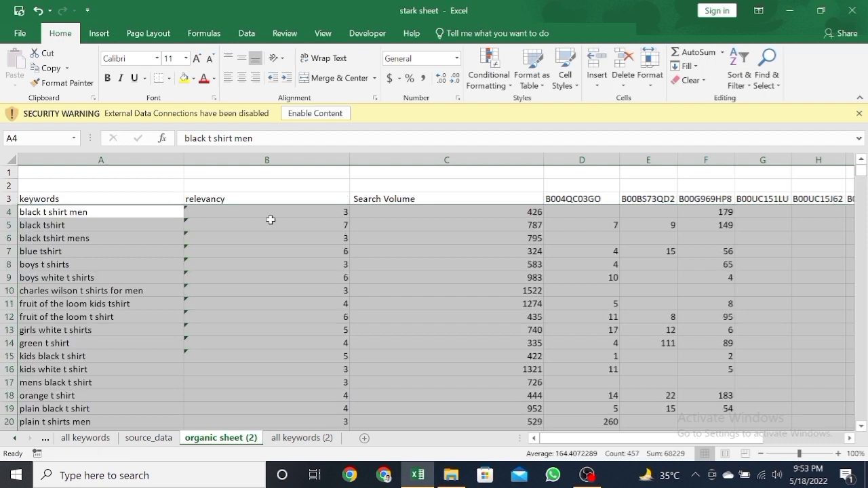
Step: Add the header filters again and sort the remaining keywords by Search Volume from largest to smallest
left_click(419, 224)
left_click_drag(116, 212, 115, 307)
left_click(258, 212)
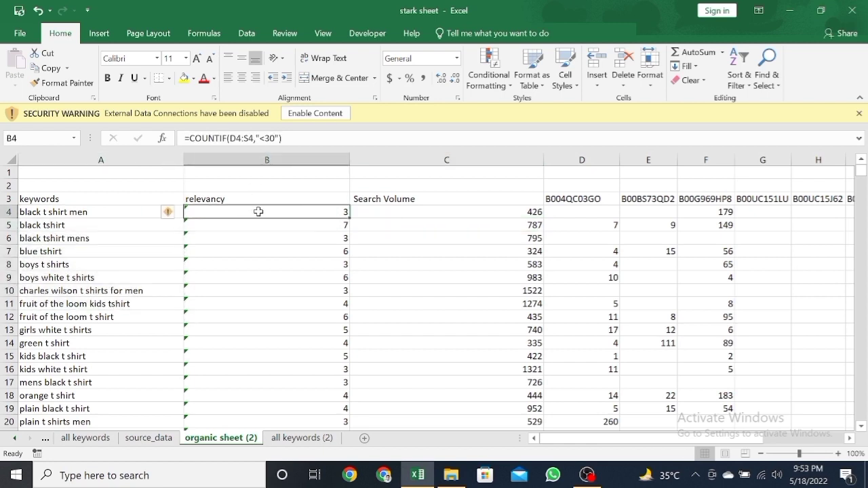
left_click_drag(145, 215, 122, 277)
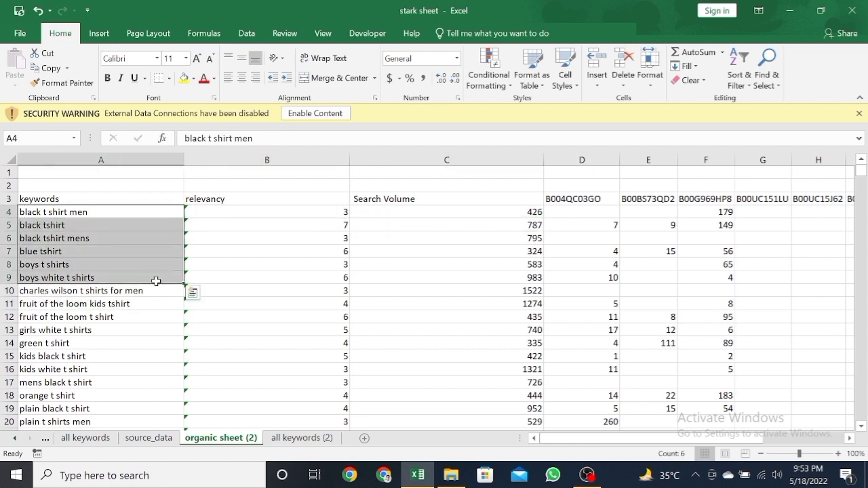
left_click(383, 211)
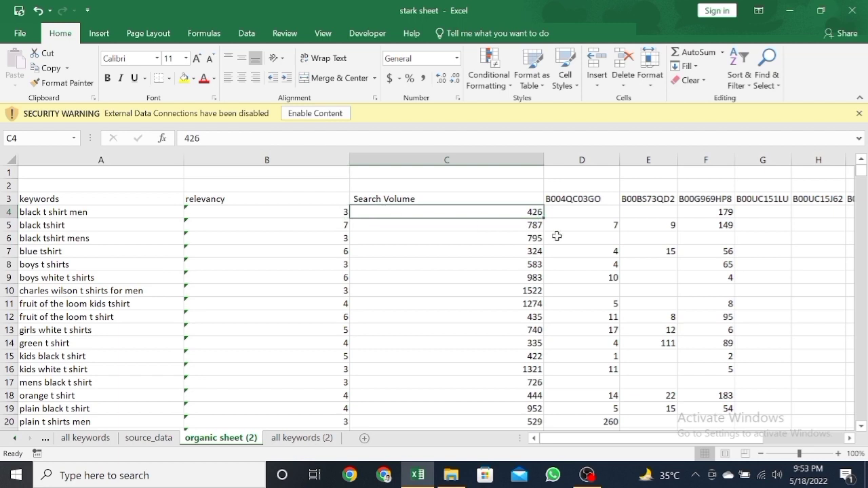
left_click_drag(587, 214, 624, 237)
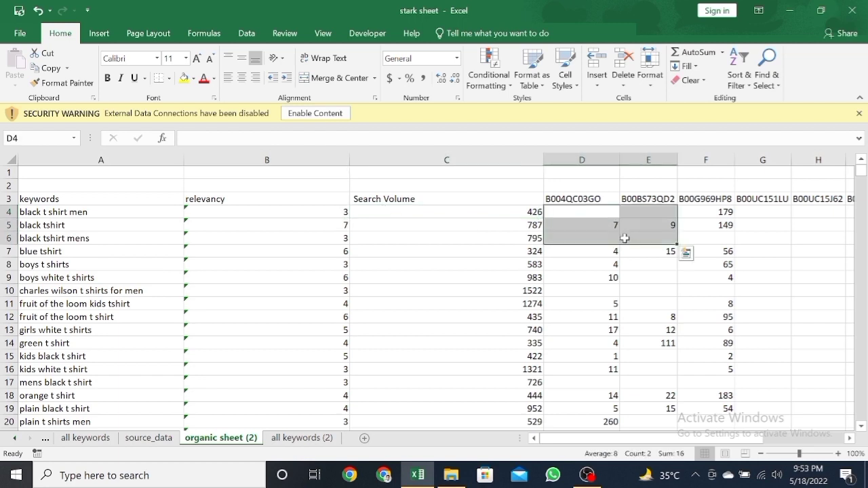
left_click(441, 223)
key("ctrl+shift+l")
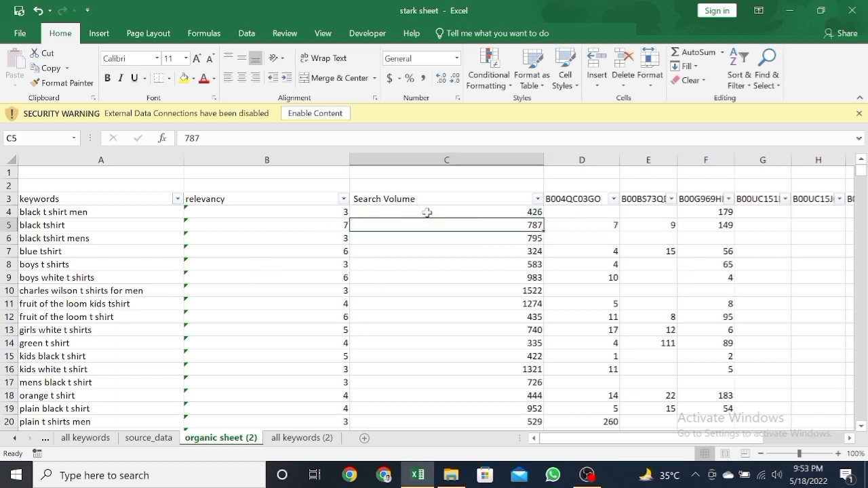
left_click(539, 198)
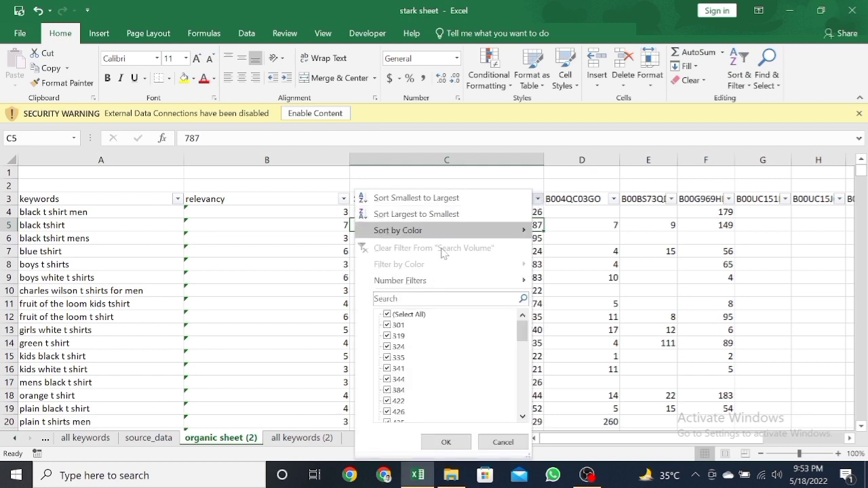
left_click(460, 216)
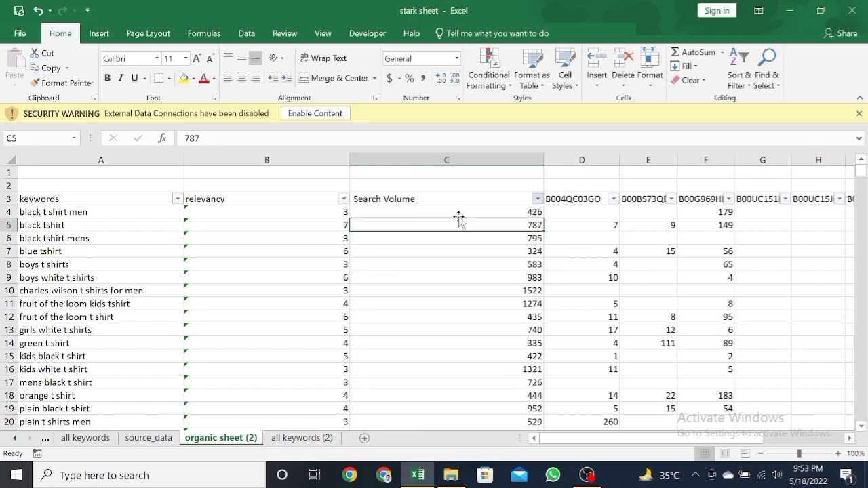
left_click(492, 211)
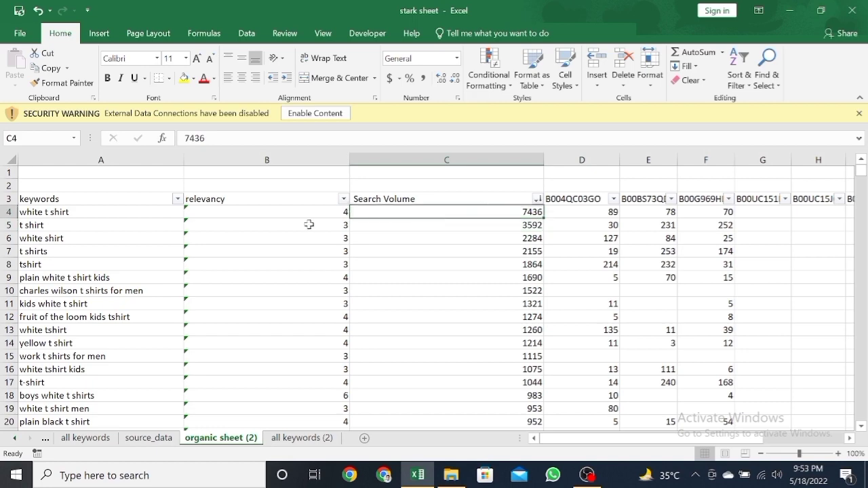
Step: Examine the sorted keywords together with their relevancy scores
left_click(300, 211)
left_click(100, 211)
left_click_drag(100, 211, 101, 239)
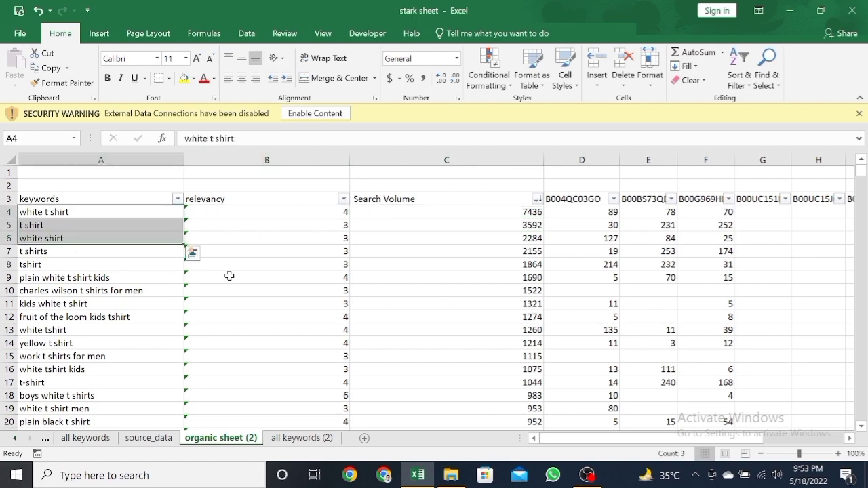
left_click_drag(316, 249, 344, 314)
scroll(345, 314, "down", 10)
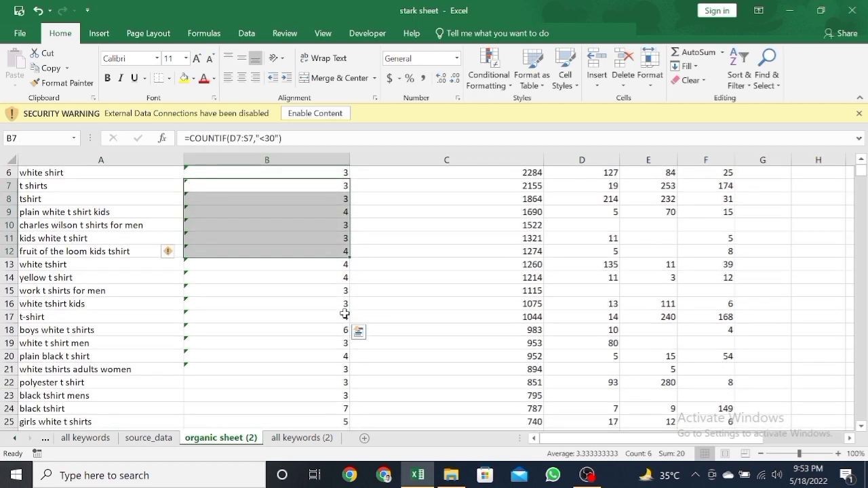
scroll(345, 314, "up", 10)
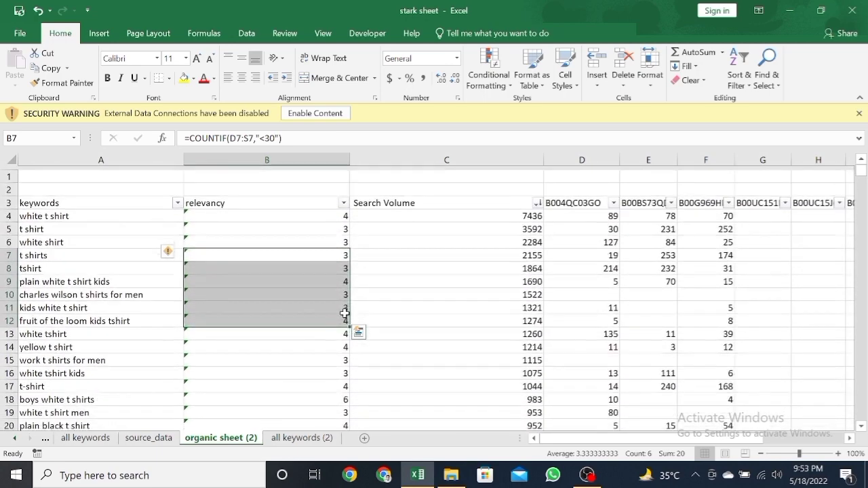
scroll(344, 314, "up", 1)
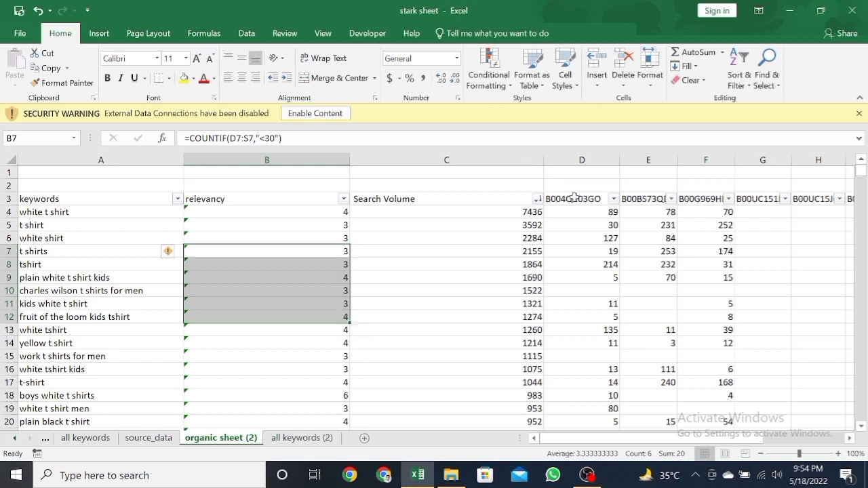
Step: Review the organic rank columns of all the ASINs and the keywords they belong to
left_click_drag(580, 198, 822, 196)
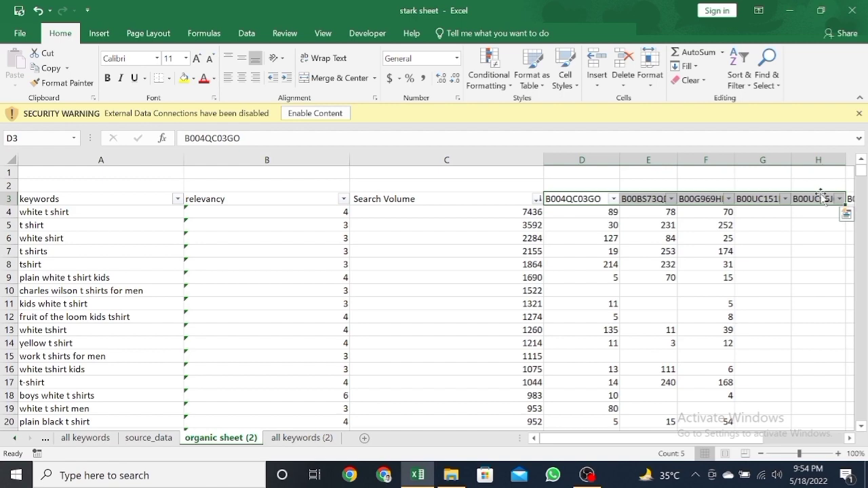
key("ctrl+shift+Right")
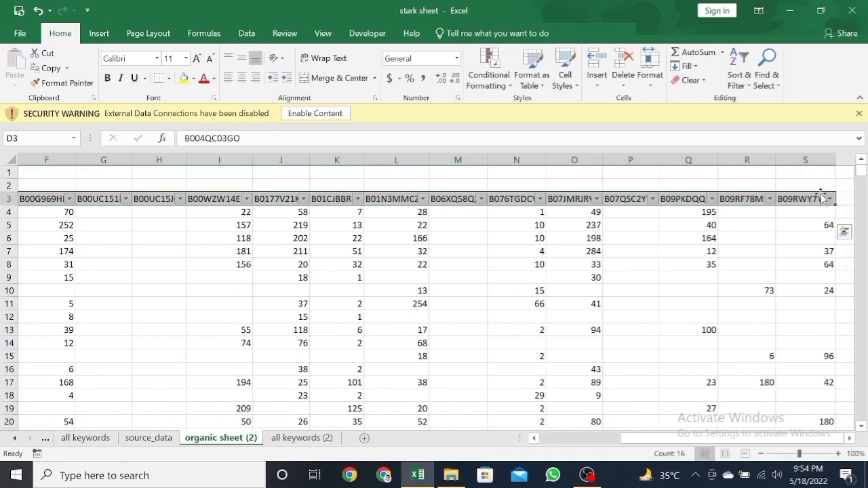
left_click(247, 224)
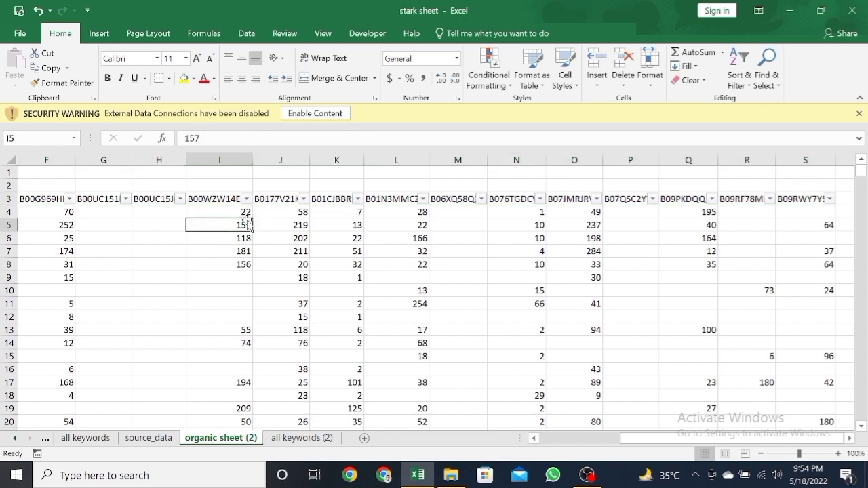
key("ctrl+Left")
key("ctrl+Left")
key("Up")
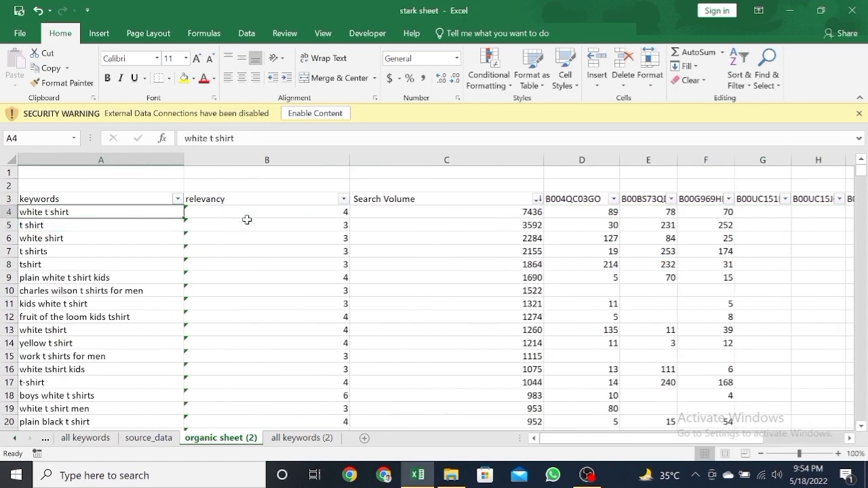
key("Up")
key("Down")
key("Down")
key("Down")
key("Down")
key("Down")
key("Down")
key("Down")
key("Down")
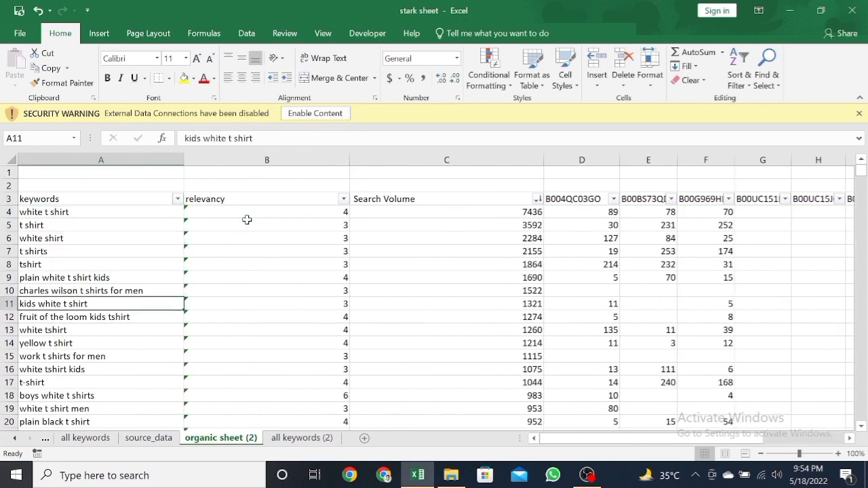
Step: Delete the sheets "all keywords (2)" and "organic sheet (2)" from the workbook
left_click(102, 441)
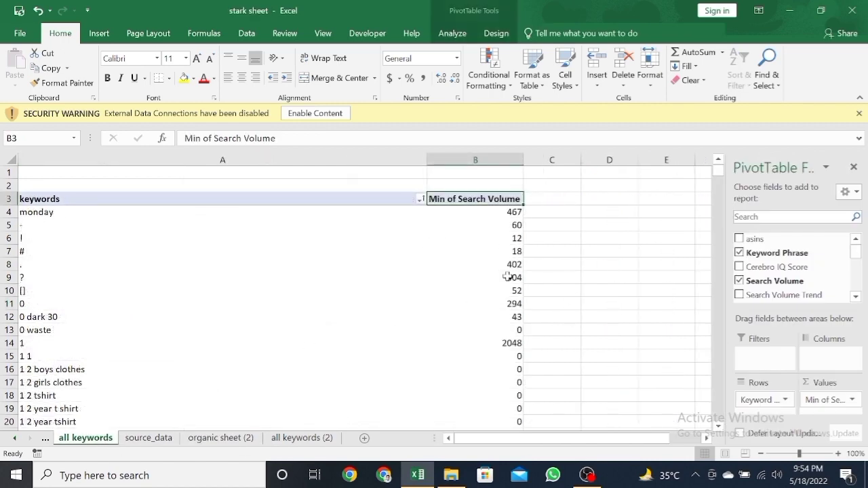
left_click(313, 442)
right_click(312, 442)
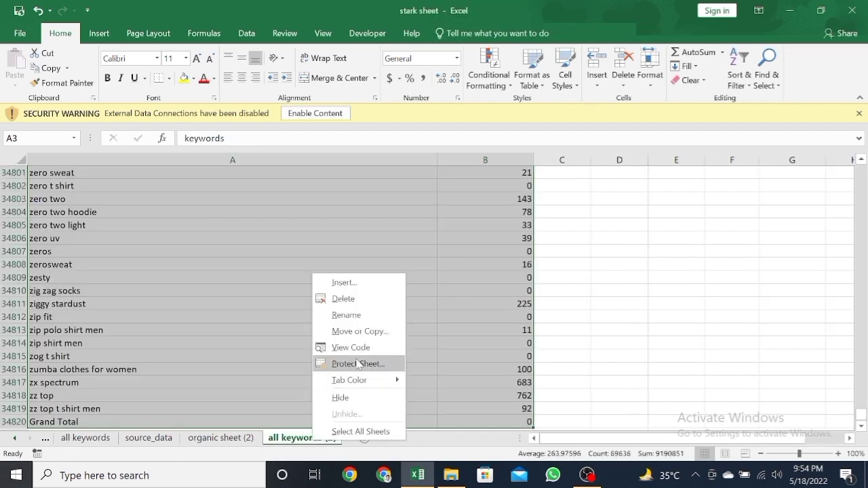
left_click(361, 300)
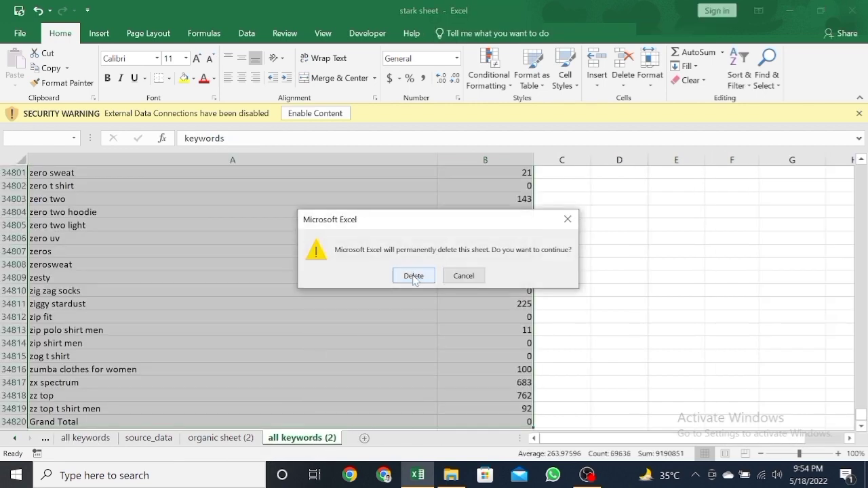
left_click(413, 274)
right_click(242, 444)
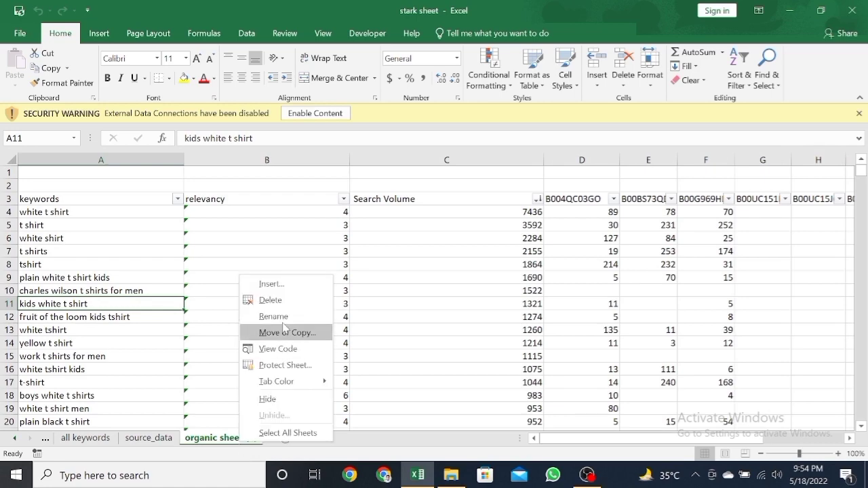
left_click(272, 300)
left_click(413, 274)
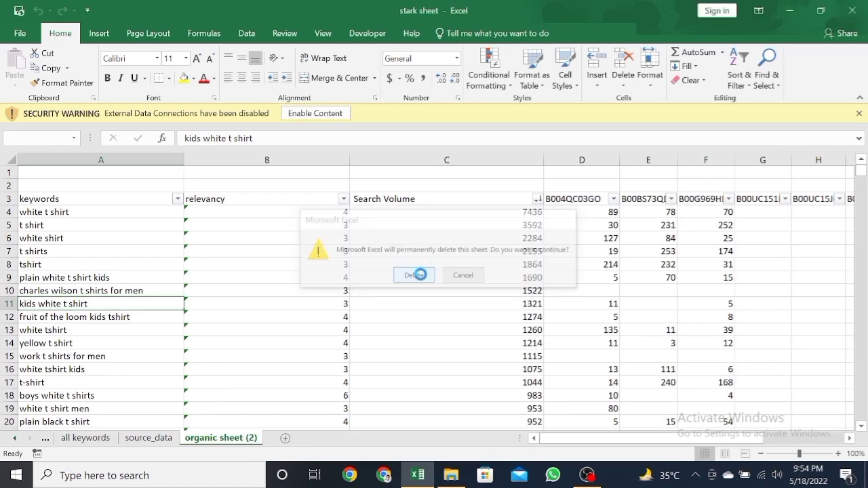
Step: Create a copy of the "organic sheet" pivot table sheet at the end of the workbook
left_click(46, 438)
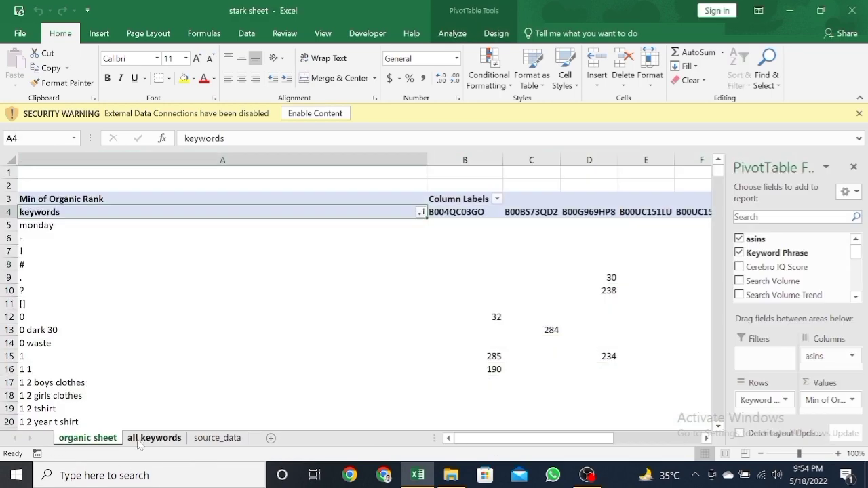
right_click(98, 441)
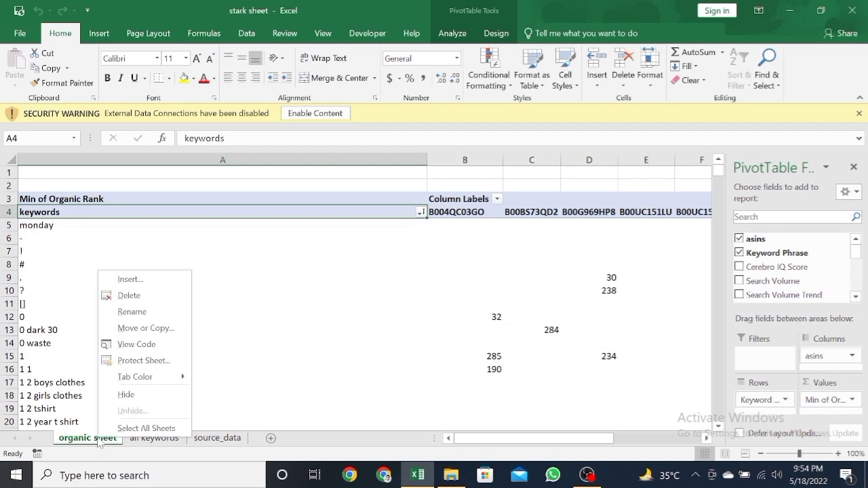
left_click(141, 329)
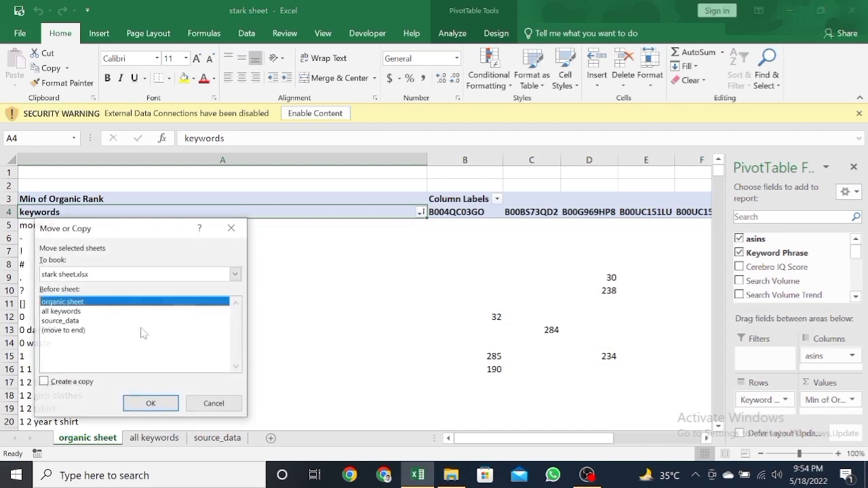
left_click(54, 331)
left_click(71, 382)
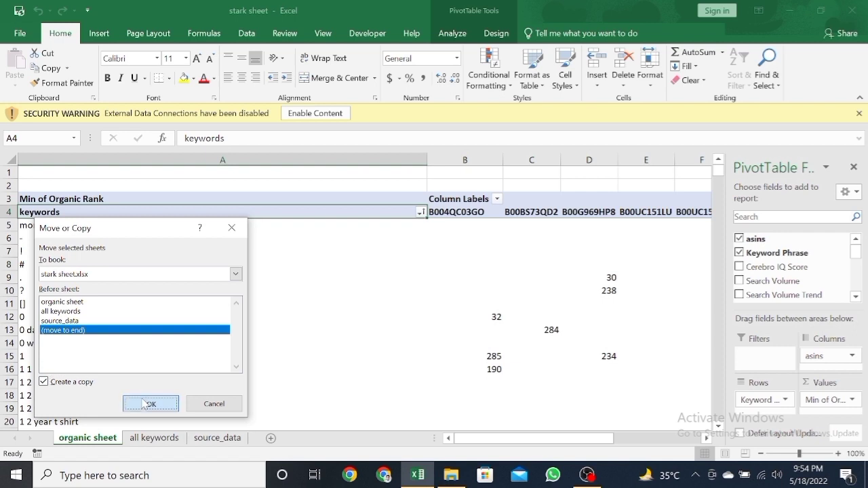
left_click(151, 404)
Step: Rename the copied organic sheet as "sponsored"
double_click(289, 438)
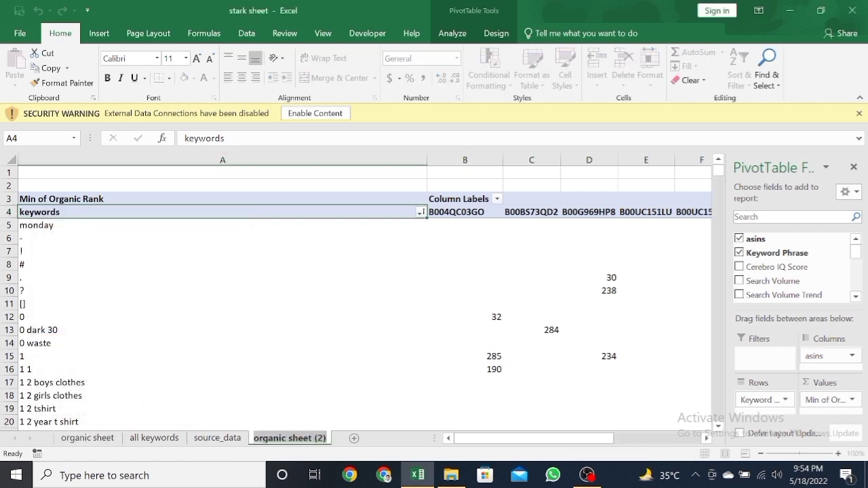
type("sponsored")
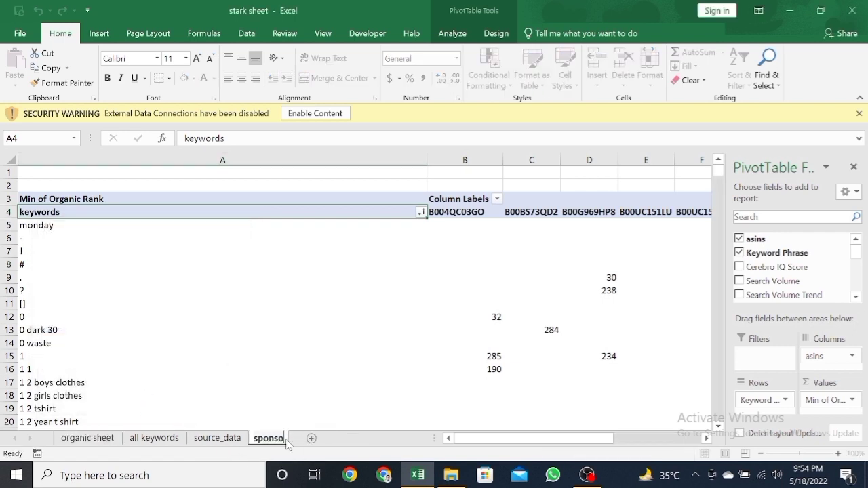
key("Return")
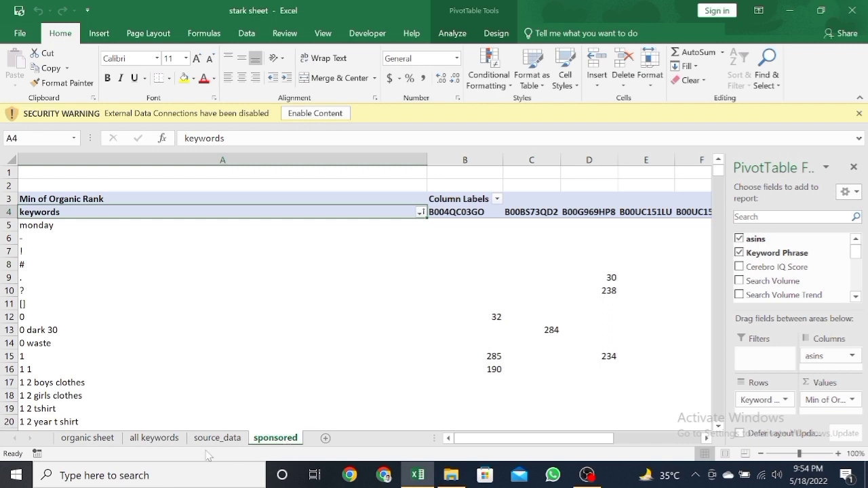
Step: Replace Organic Rank with Sponsored Rank as the value field of the pivot table on the "sponsored" sheet
left_click(107, 439)
left_click(155, 439)
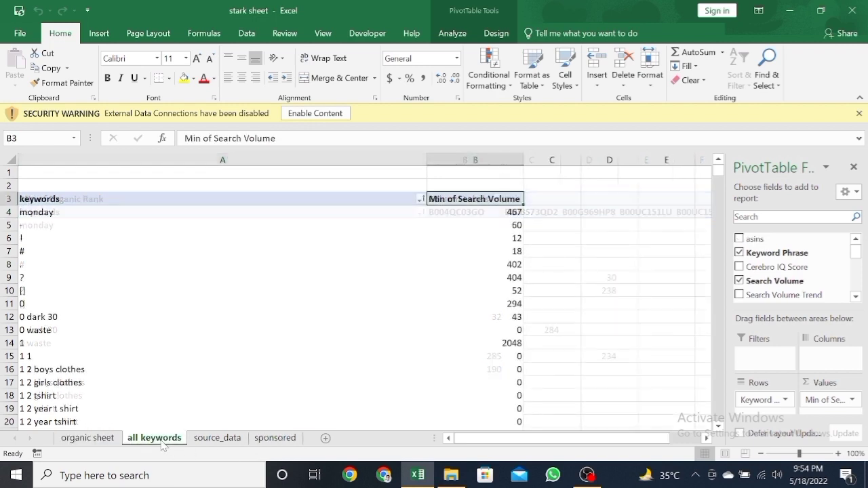
left_click(275, 439)
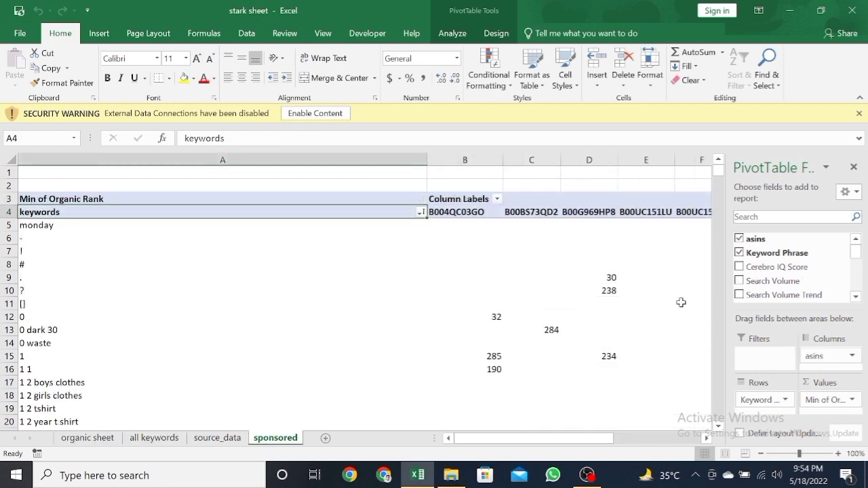
left_click_drag(857, 254, 857, 291)
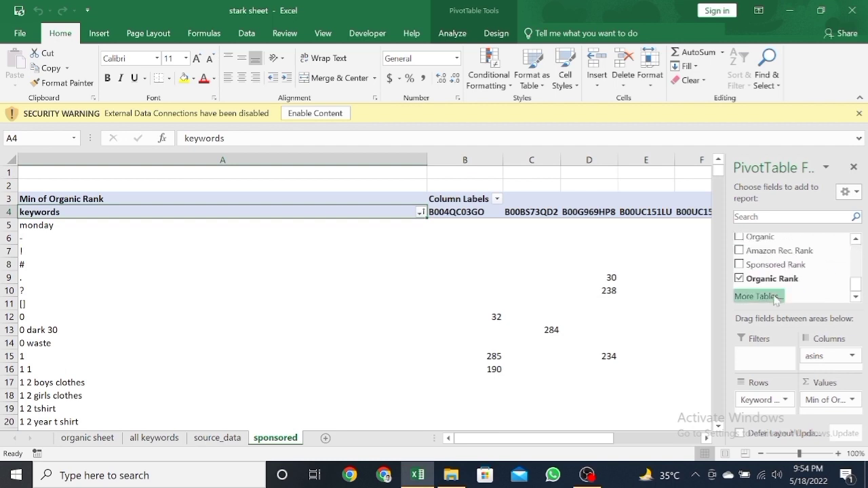
left_click(739, 278)
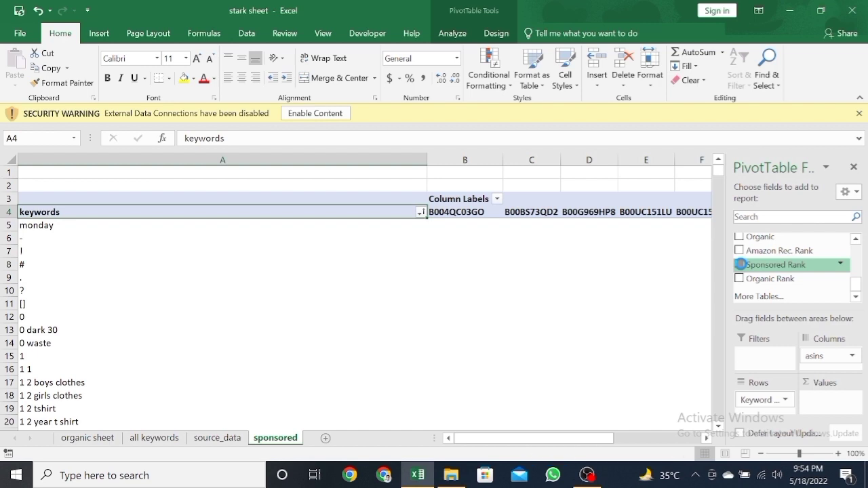
left_click(740, 264)
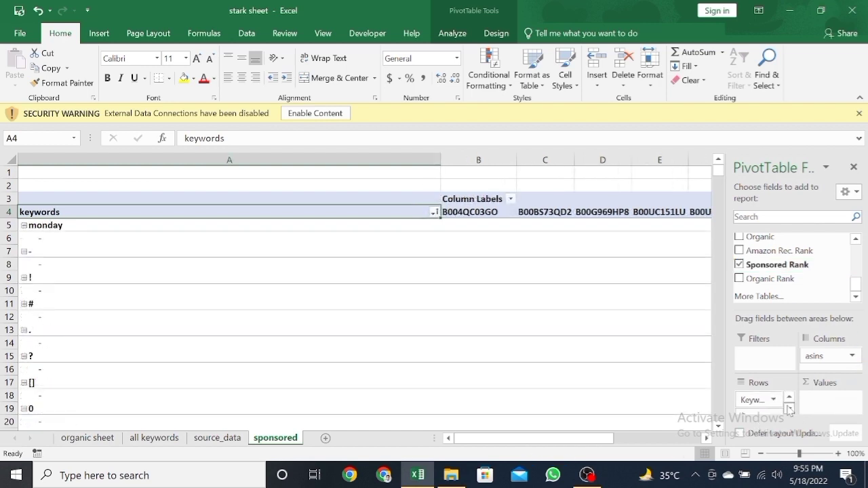
left_click(789, 409)
left_click_drag(760, 408, 825, 404)
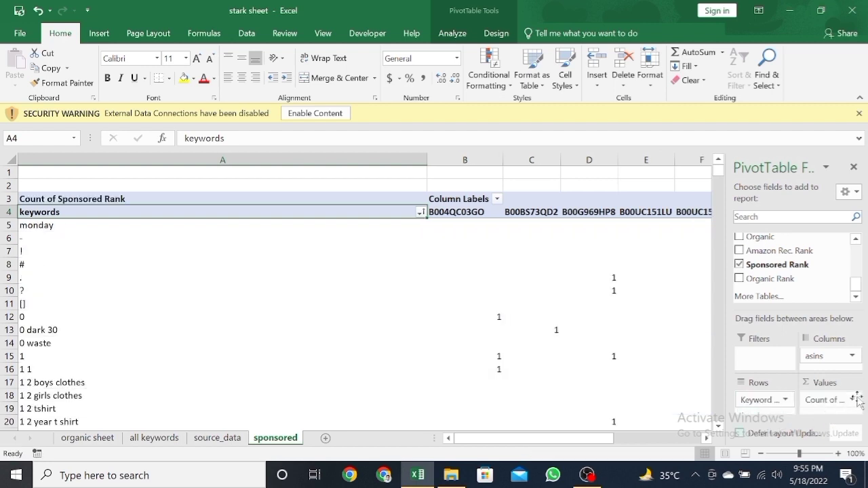
Step: Set the Sponsored Rank value field to be summarized by Max
left_click(848, 400)
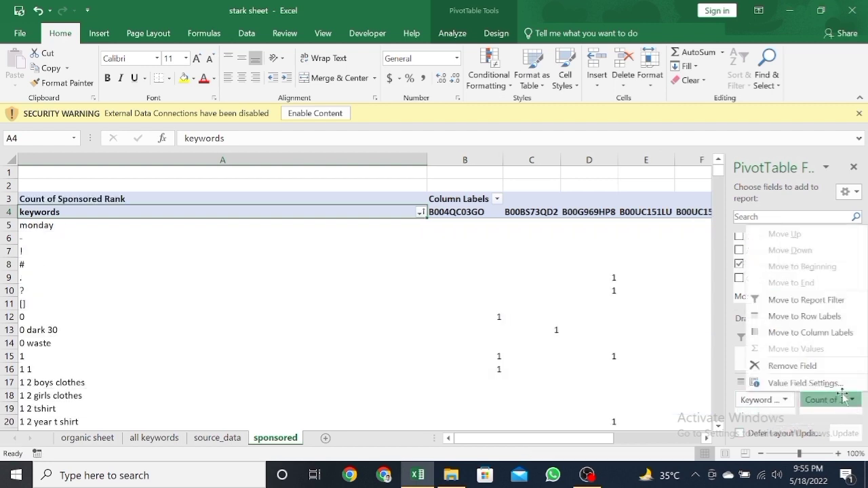
left_click(780, 382)
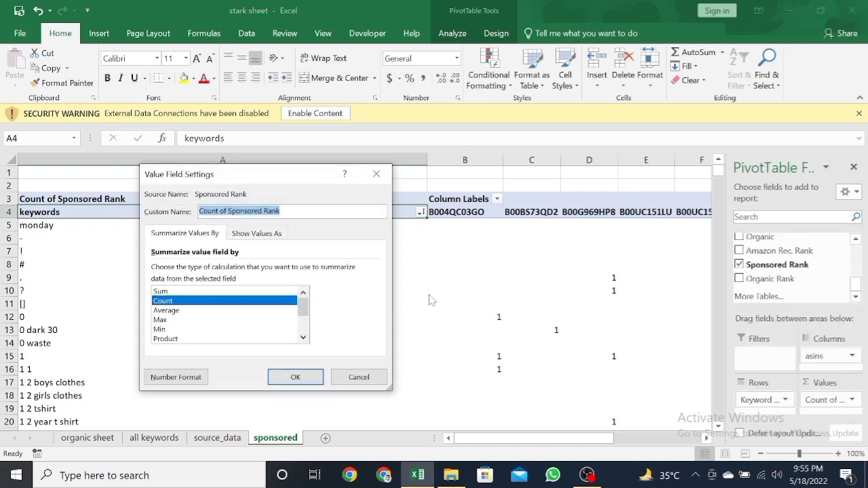
left_click(159, 328)
left_click(295, 377)
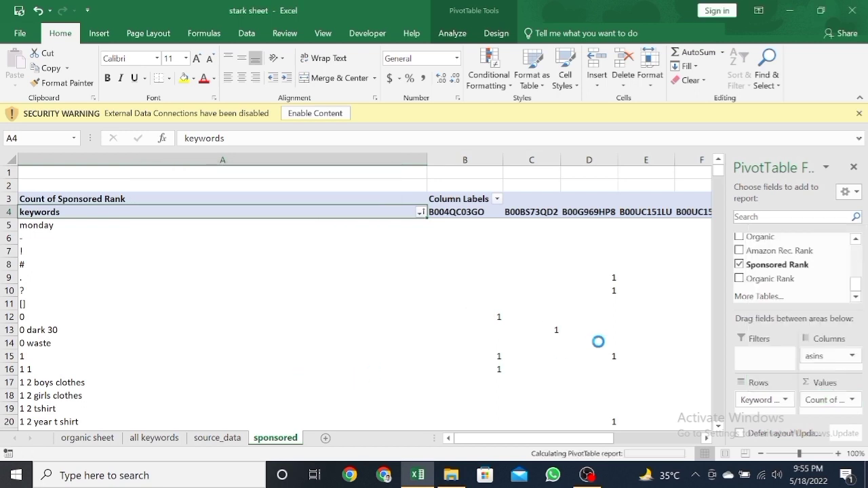
left_click(485, 269)
left_click(496, 319)
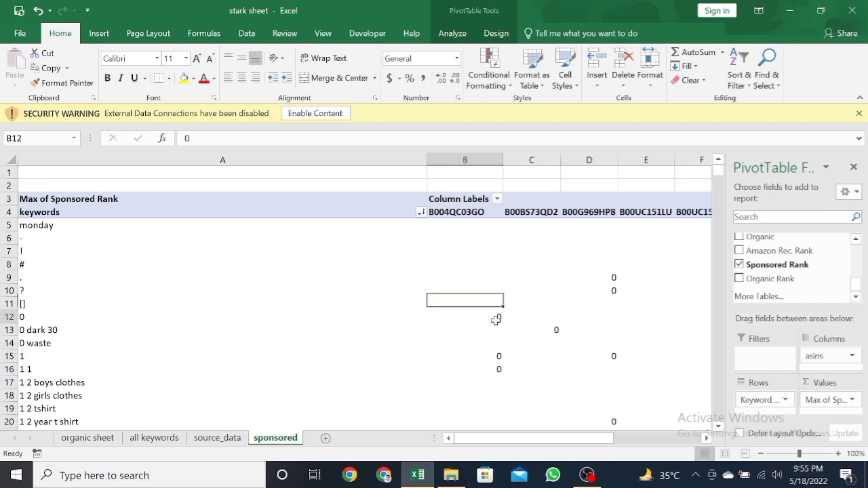
left_click(316, 252)
left_click(186, 184)
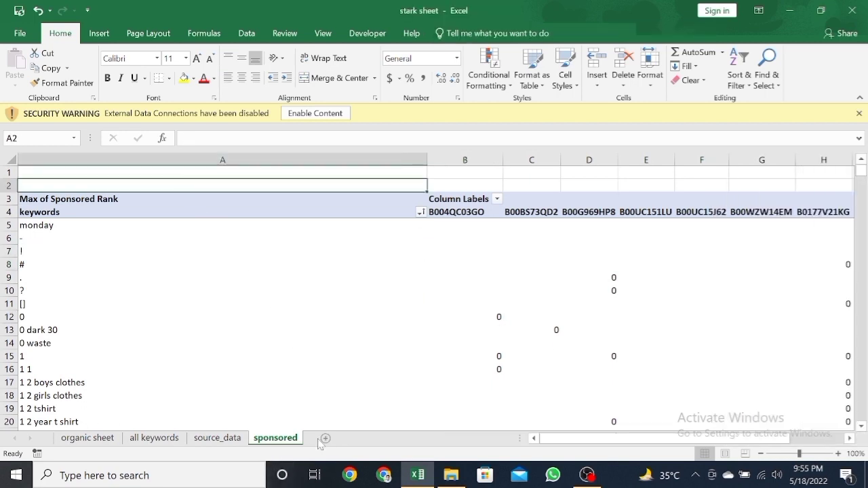
left_click(220, 325)
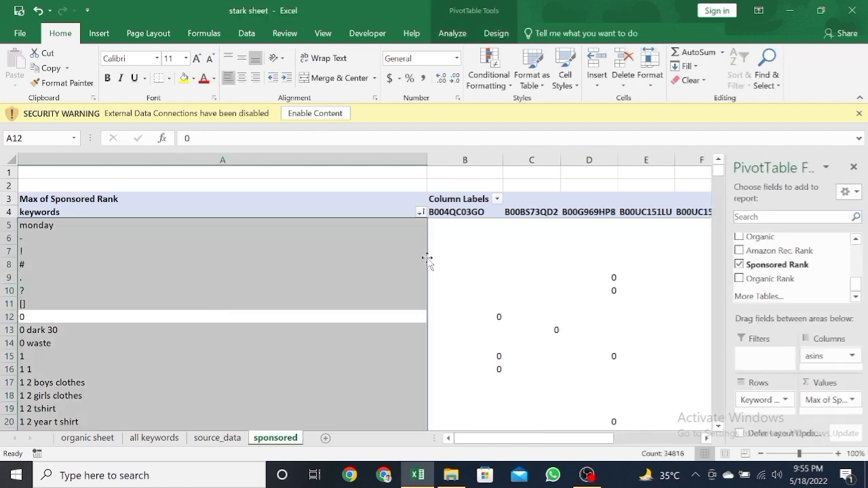
left_click(478, 253)
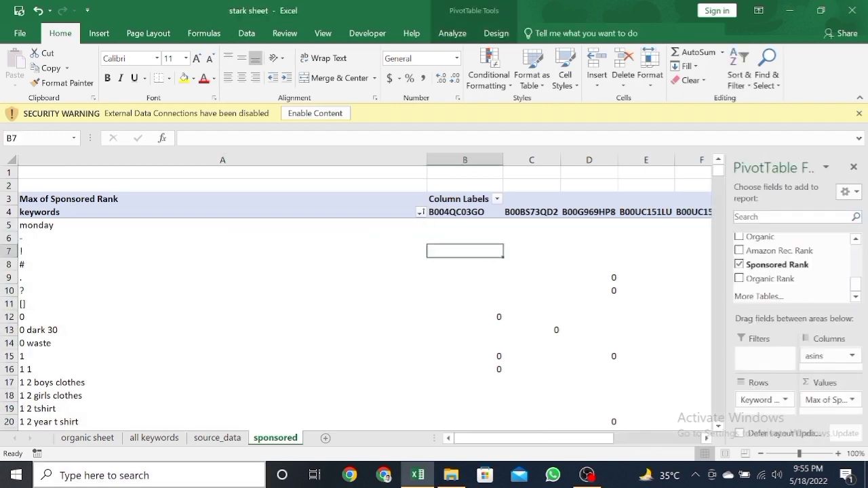
Step: Reorder the sheets so "source_data" comes first and "sponsored" sits between "organic sheet" and "all keywords"
left_click(226, 438)
left_click_drag(87, 447, 60, 440)
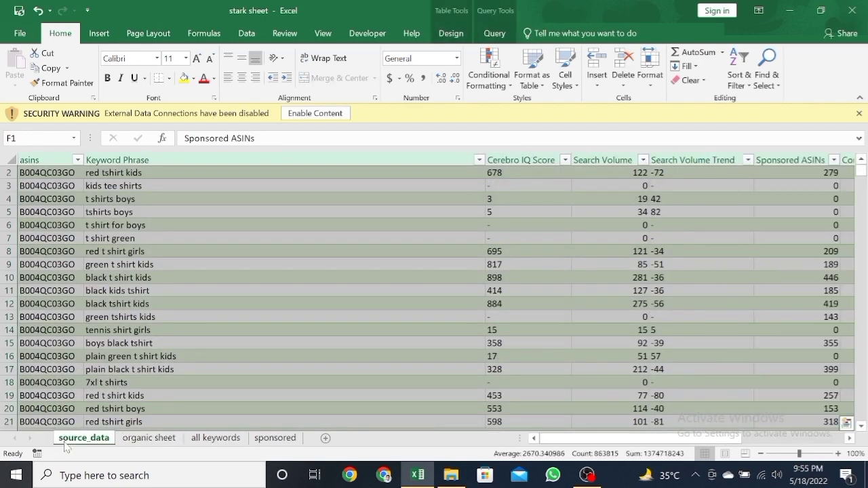
left_click(156, 440)
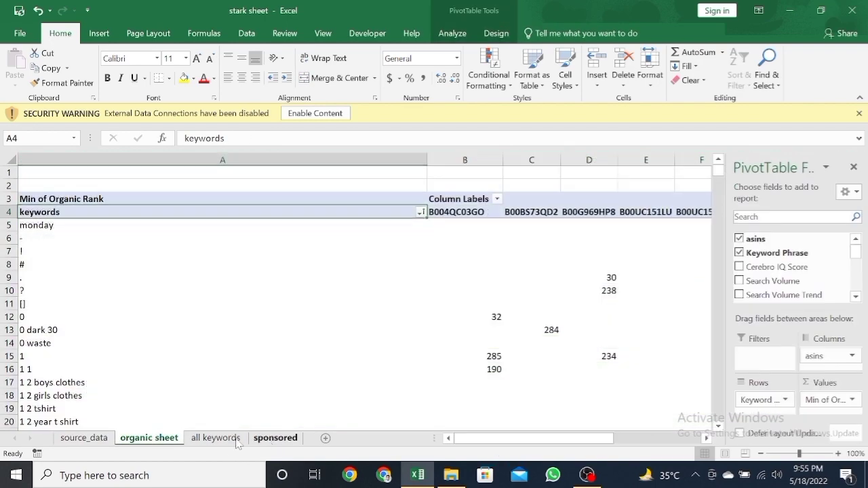
left_click_drag(273, 440, 195, 444)
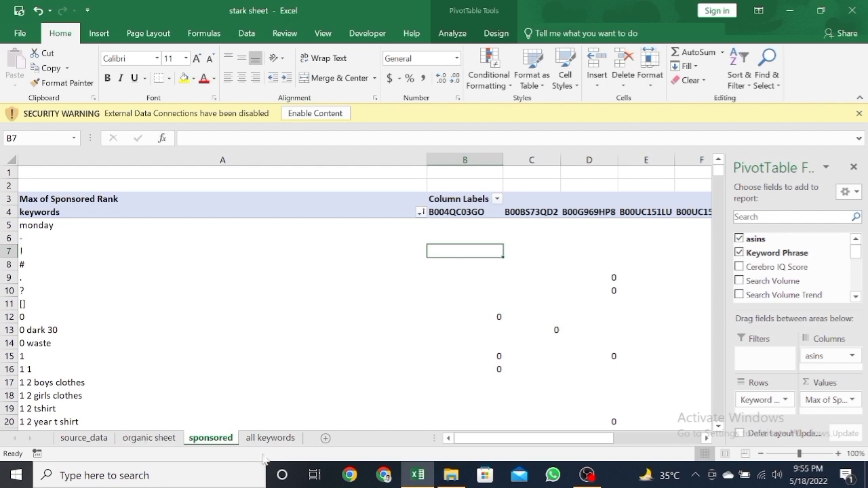
left_click(216, 331)
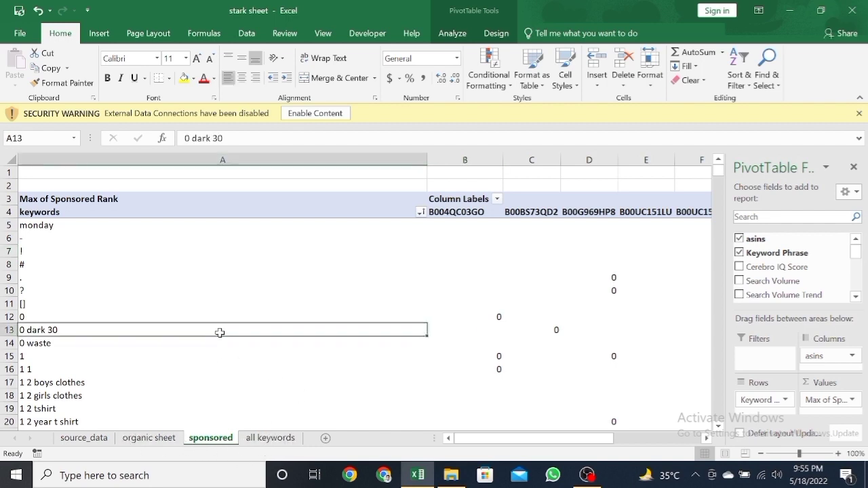
Step: Insert a new sheet before "all keywords" and enter "asins" in B2 and "link" in B3
left_click(326, 439)
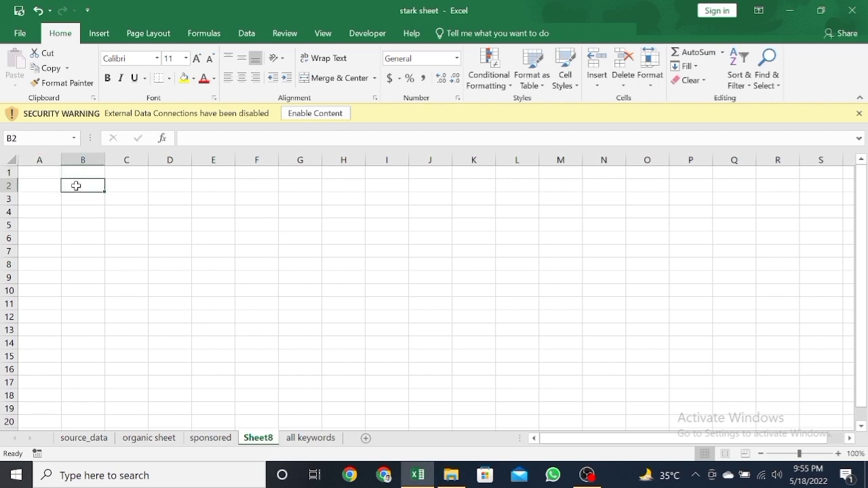
type("a")
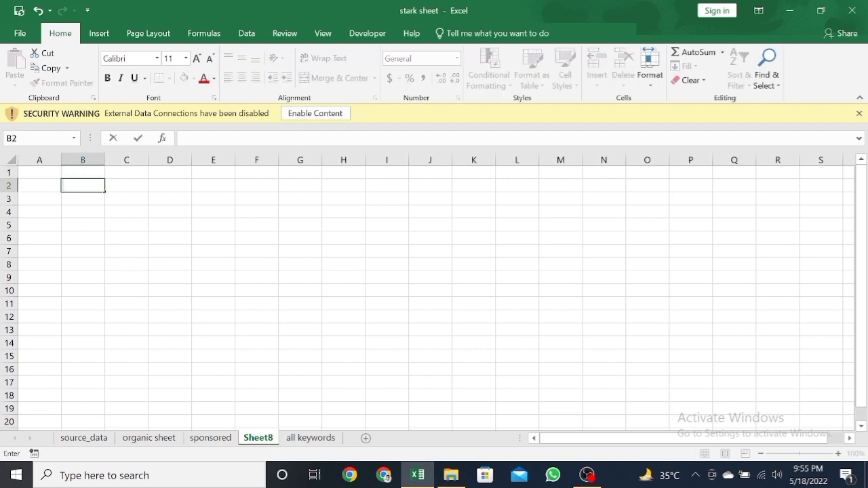
type("sin")
key("Return")
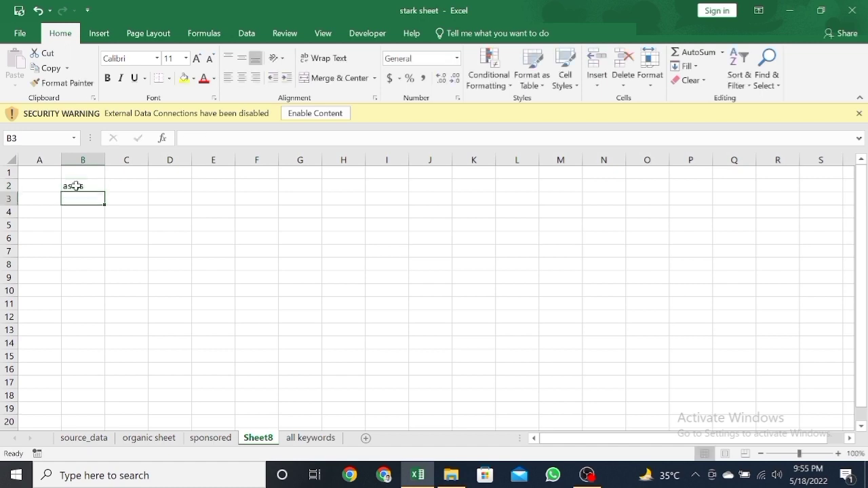
type("link")
key("Return")
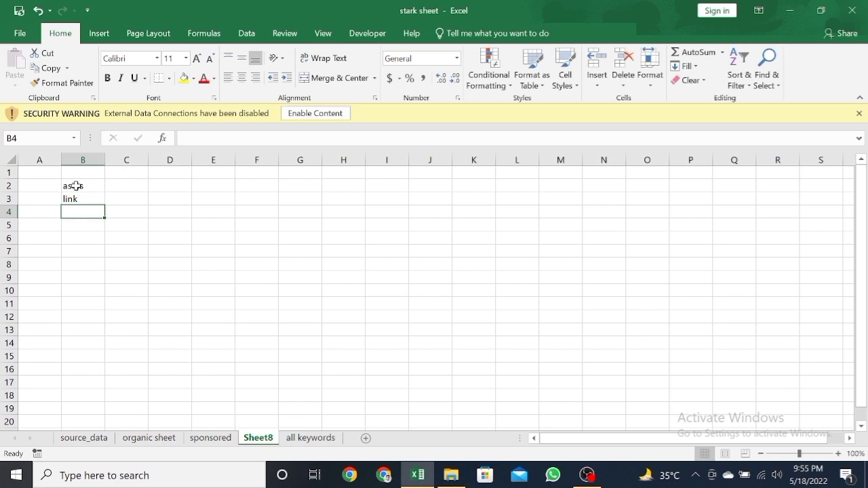
Step: Delete the sheet containing only the "asins" and "link" entries
right_click(268, 438)
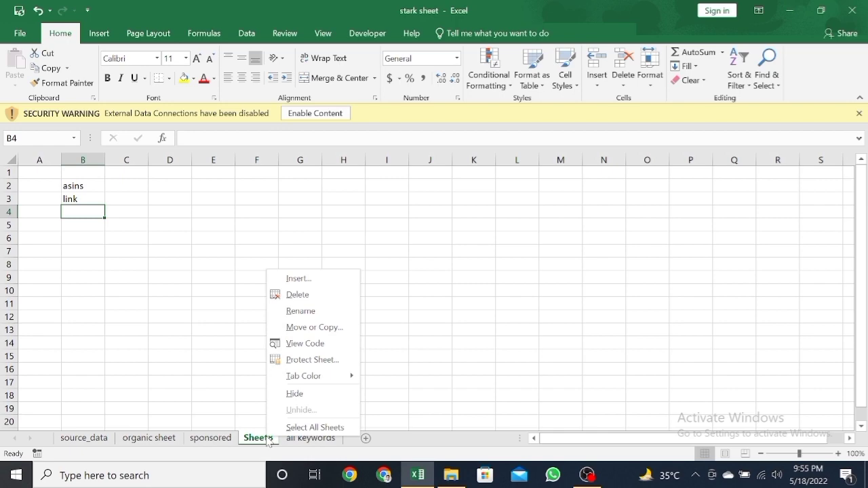
left_click(326, 299)
left_click(411, 274)
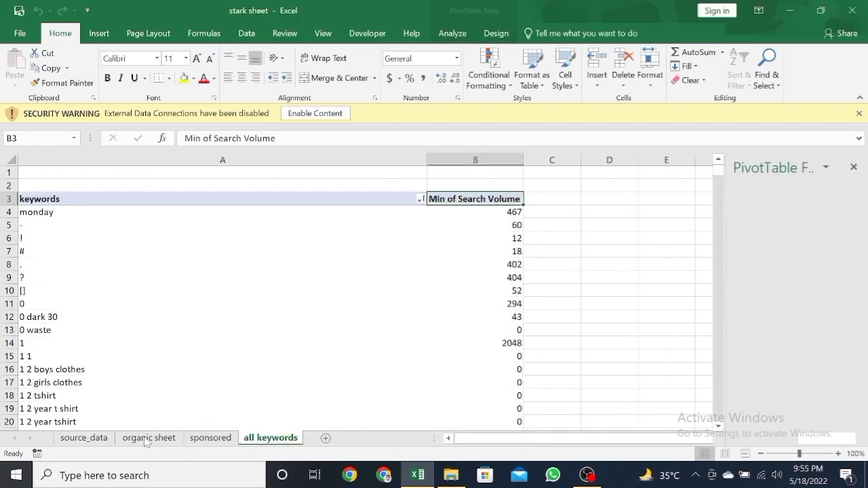
Step: Review the ASIN and keyword columns on the "source_data" sheet and show the workbook's queries and connections
left_click(85, 439)
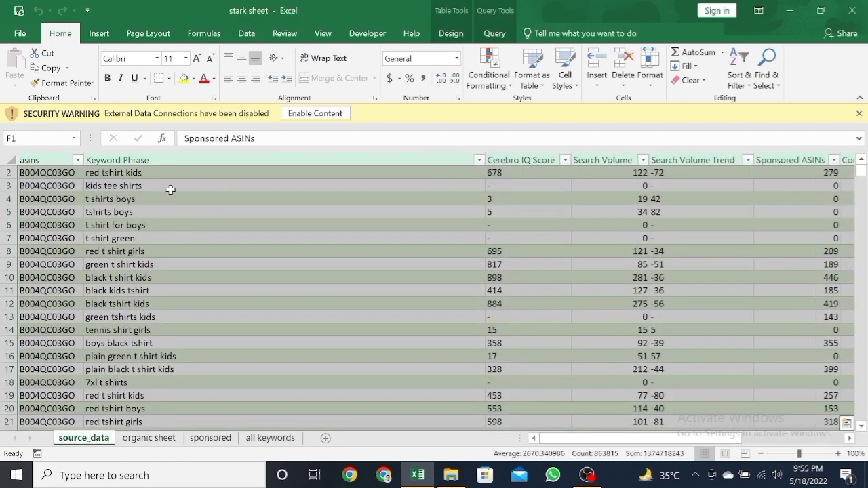
scroll(170, 190, "up", 1)
left_click_drag(56, 185, 247, 251)
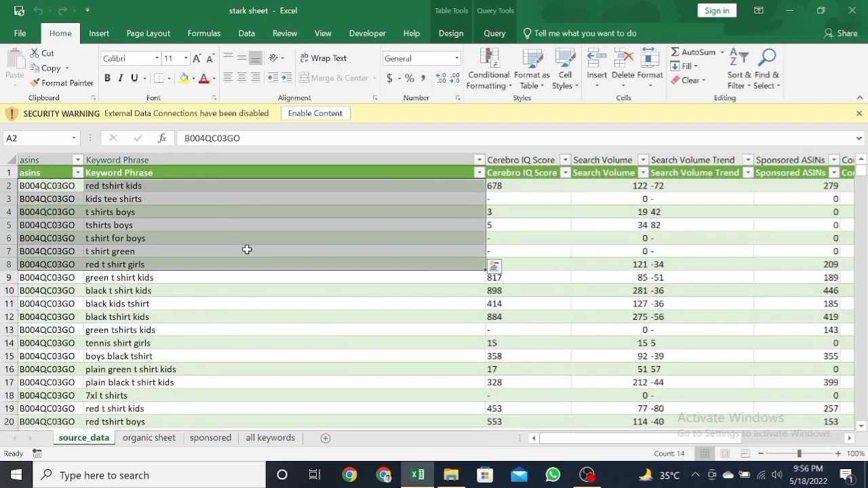
left_click(231, 317)
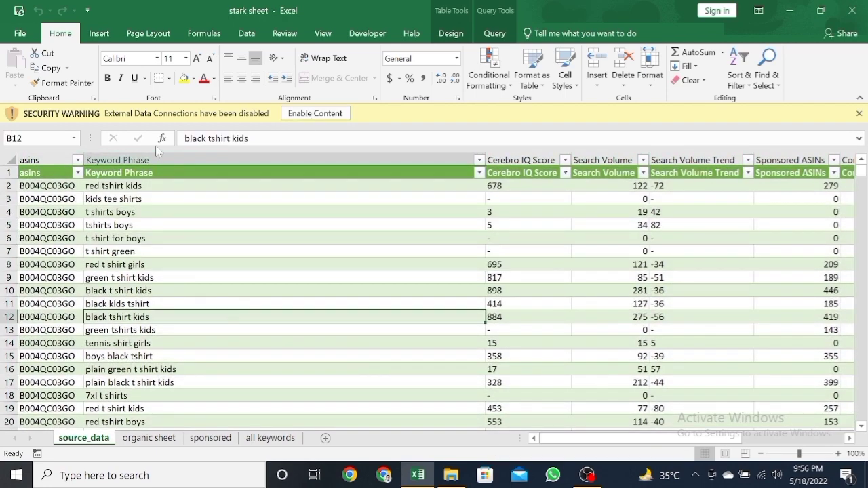
left_click_drag(42, 185, 261, 196)
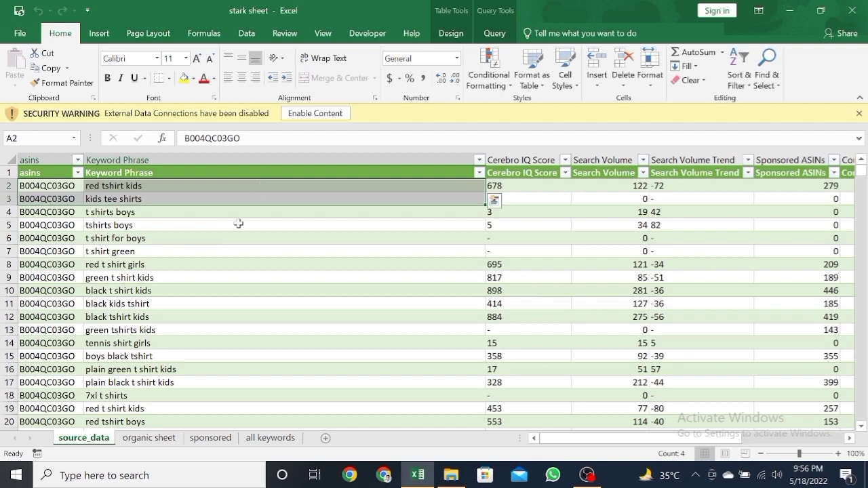
left_click(237, 237)
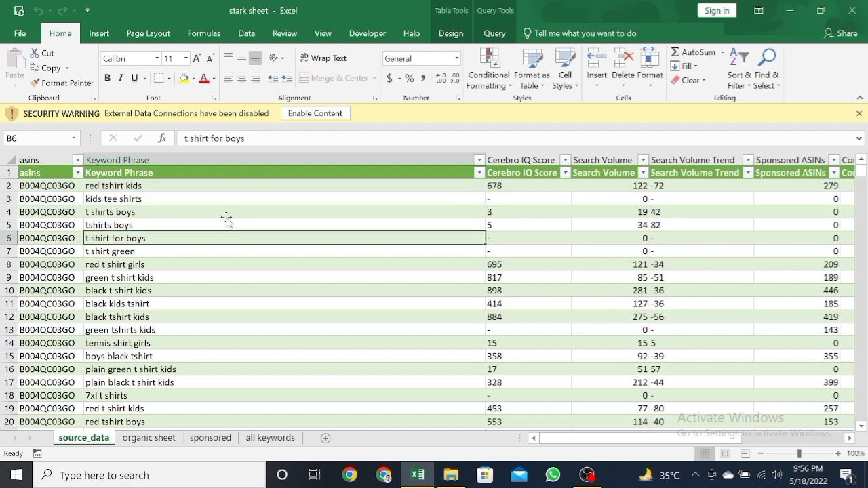
left_click(245, 33)
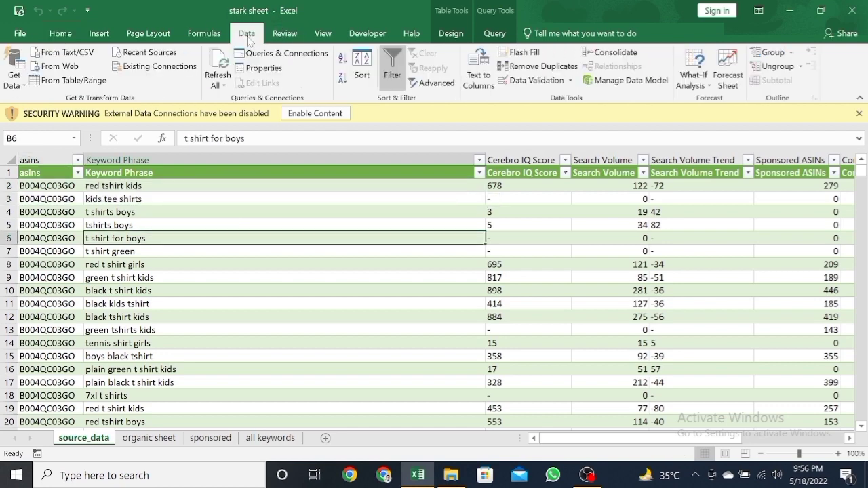
left_click(286, 54)
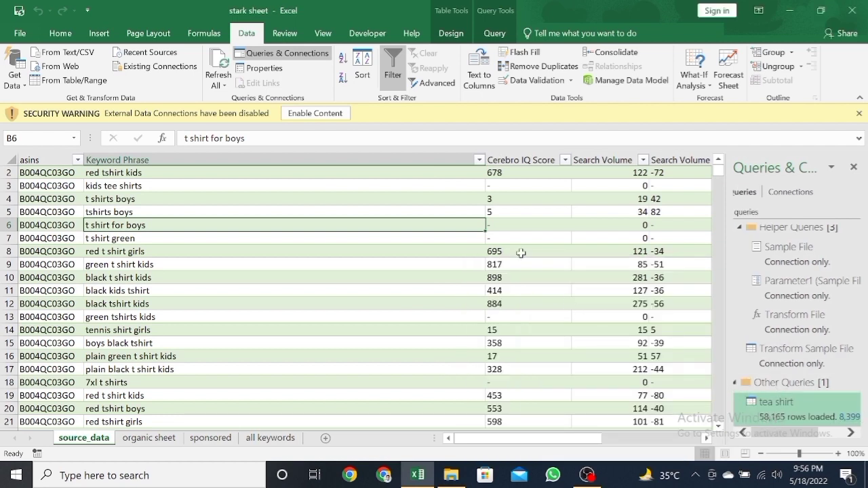
Step: In the desktop folder "tea shirt", delete the last six Cerebro files, from B076TGDCVR through US_AMAZON_cerebro_B07QSC2YY8_2022-05-09
left_click(221, 176)
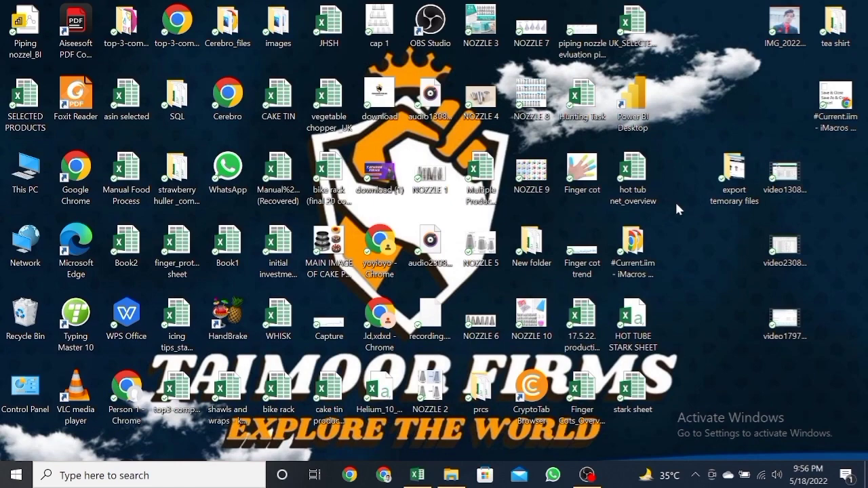
double_click(835, 26)
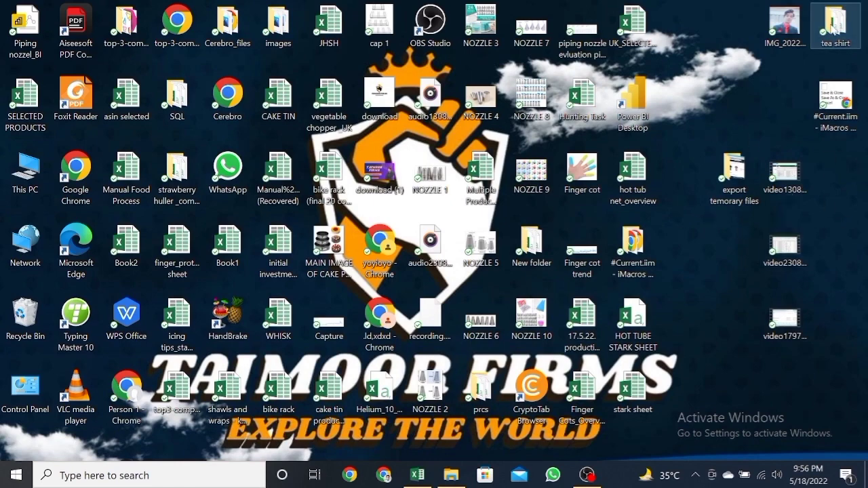
left_click(508, 29)
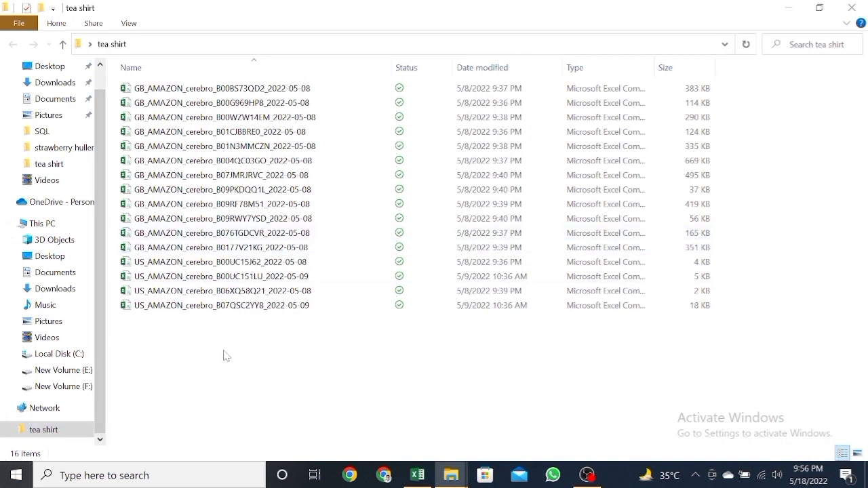
left_click_drag(223, 351, 215, 239)
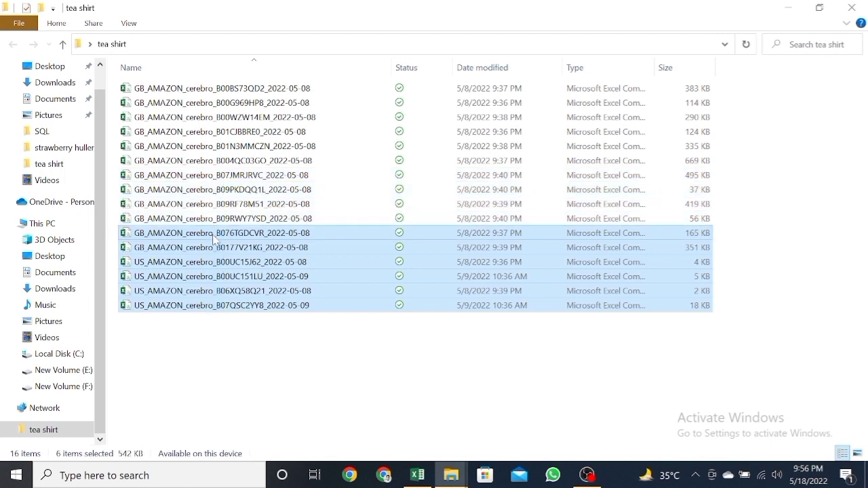
key("Delete")
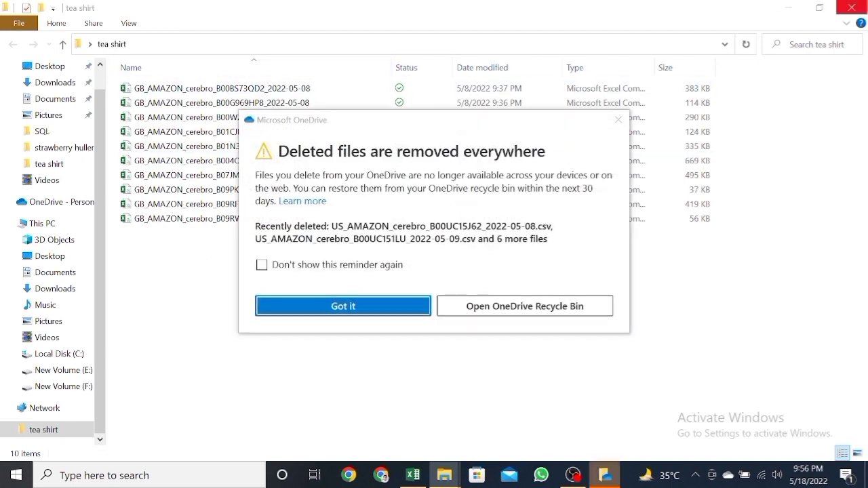
Step: Dismiss the deletion reminder, close the "tea shirt" folder, switch to Excel's "stark sheet" workbook and refresh all data, allowing the external source
left_click(618, 120)
left_click(853, 8)
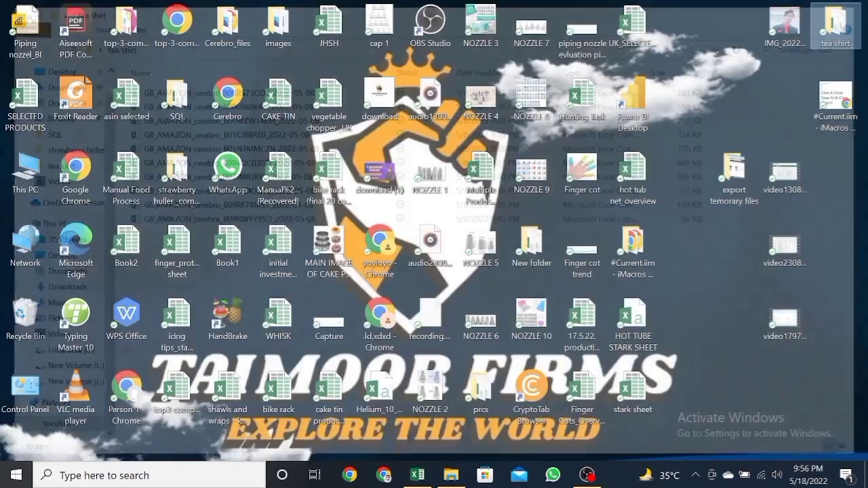
mouse_move(417, 475)
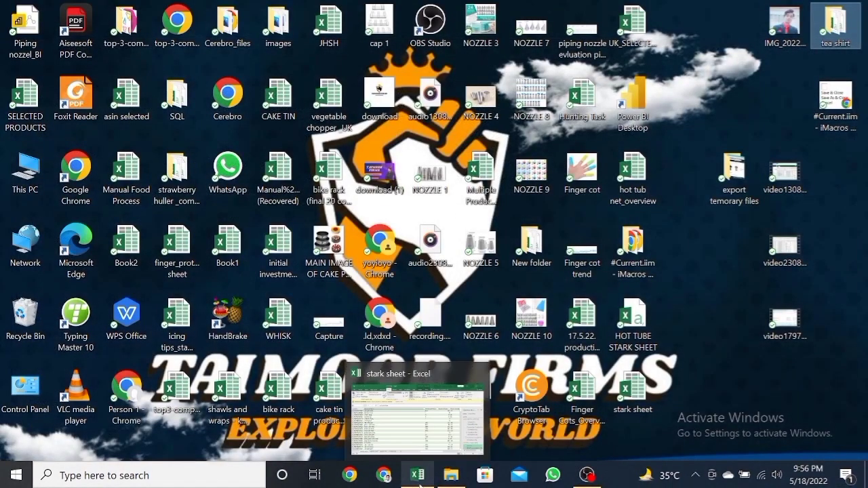
left_click(406, 414)
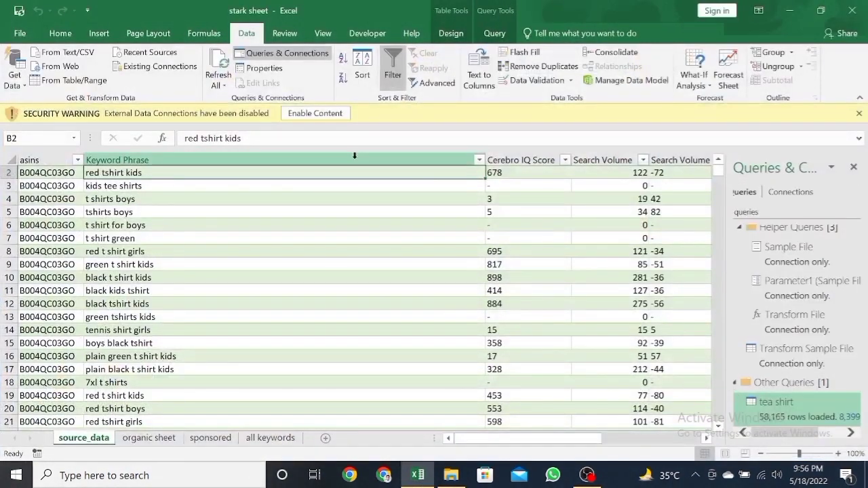
left_click(219, 76)
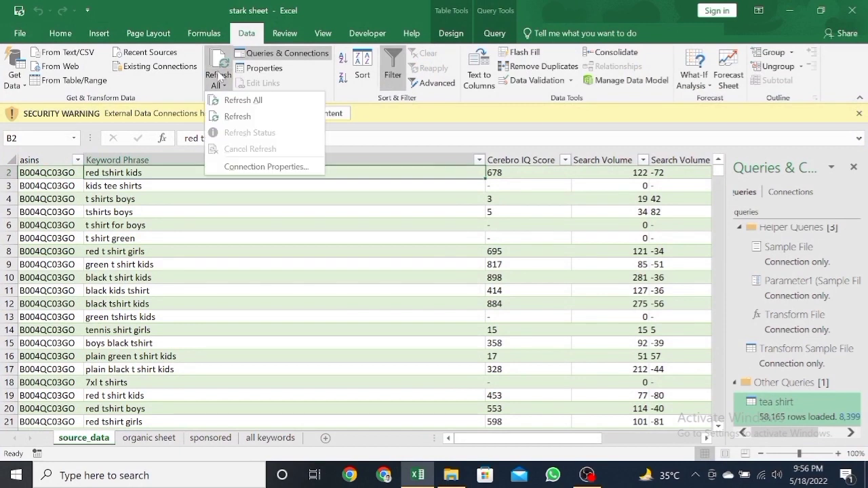
left_click(239, 100)
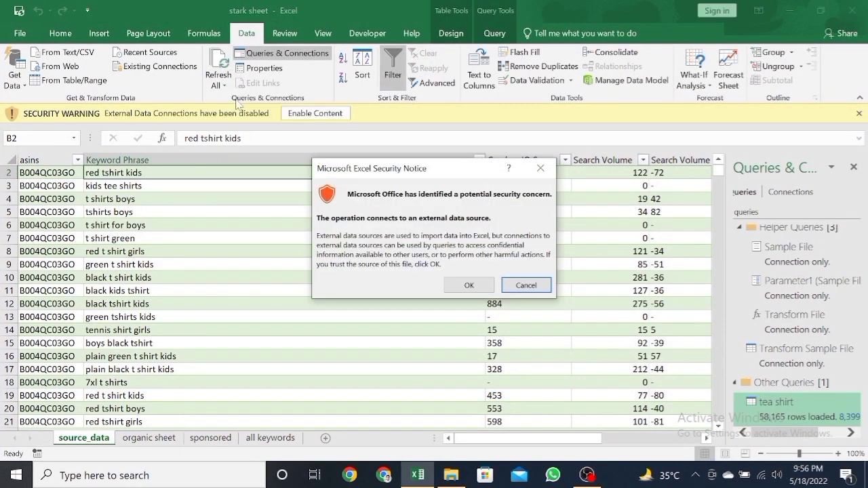
left_click(469, 285)
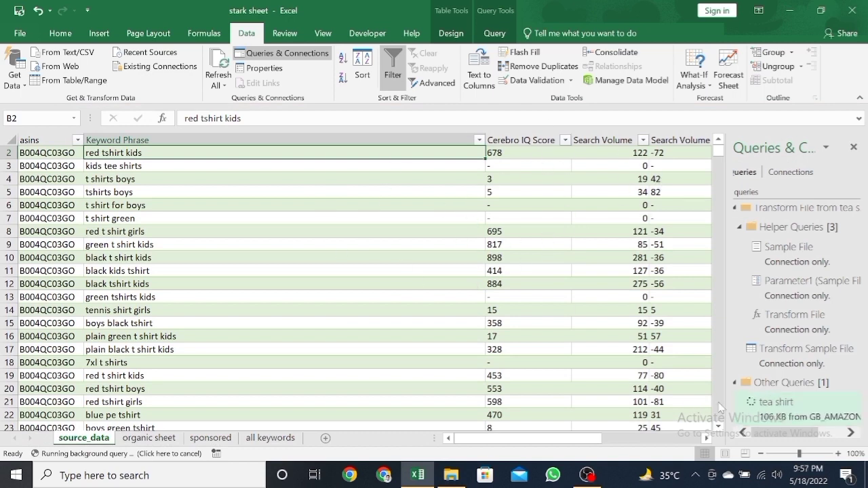
left_click(758, 413)
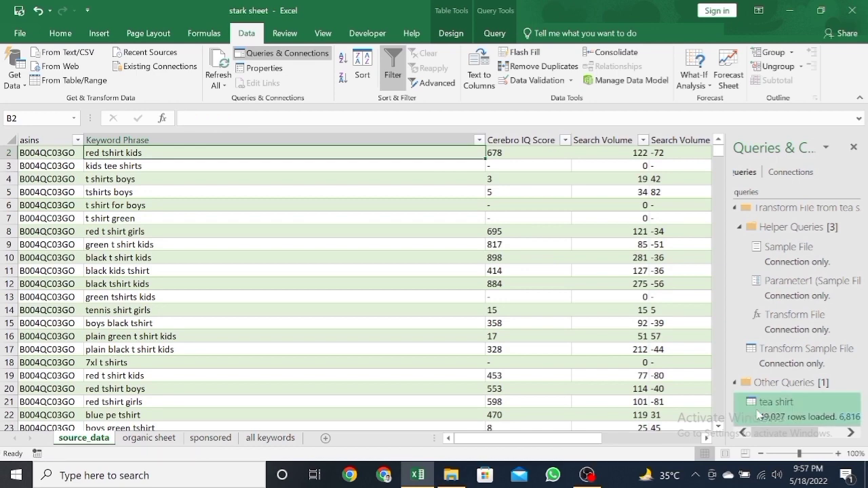
Step: Check the ASIN columns of the pivot table on "organic sheet" and refresh all the workbook's data again
left_click(149, 438)
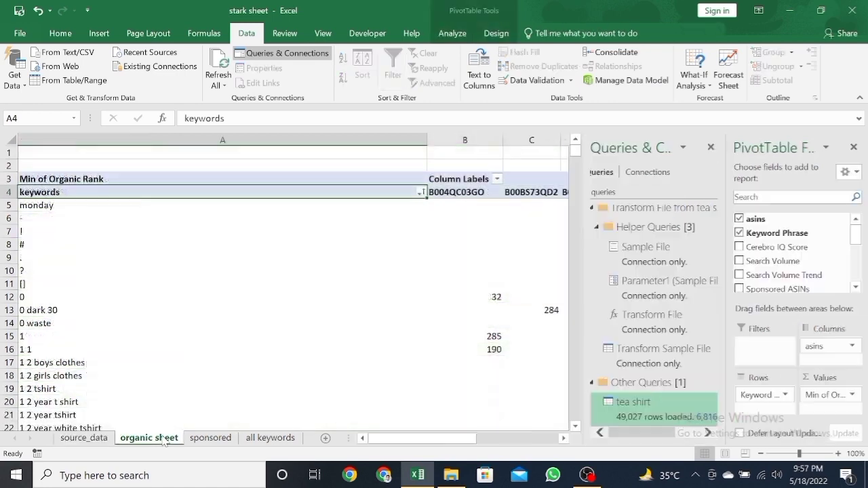
scroll(373, 258, "right", 5)
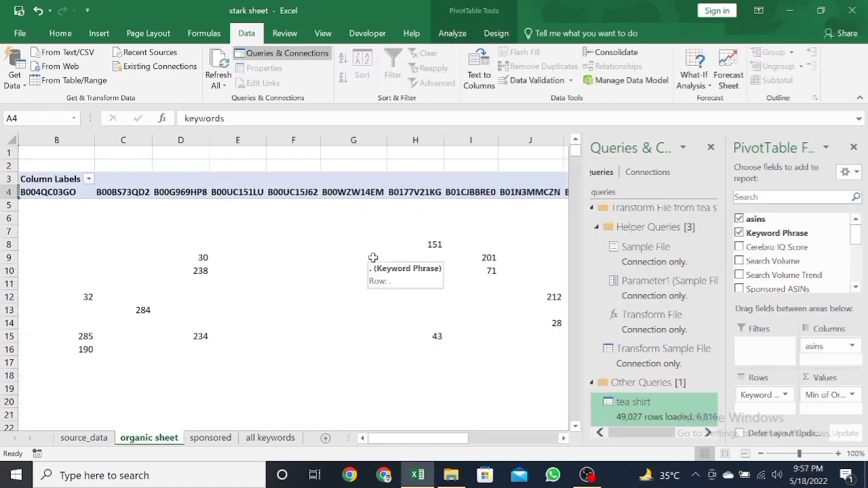
scroll(373, 258, "right", 5)
scroll(373, 256, "left", 4)
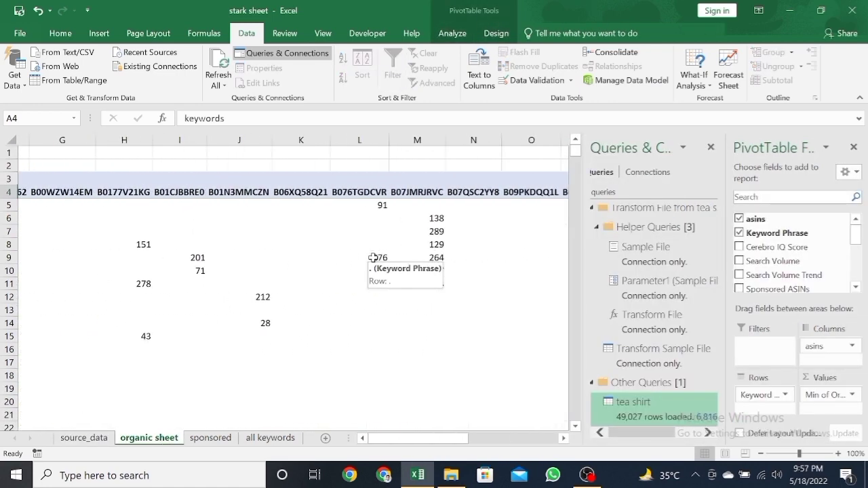
left_click(73, 226)
scroll(93, 209, "left", 6)
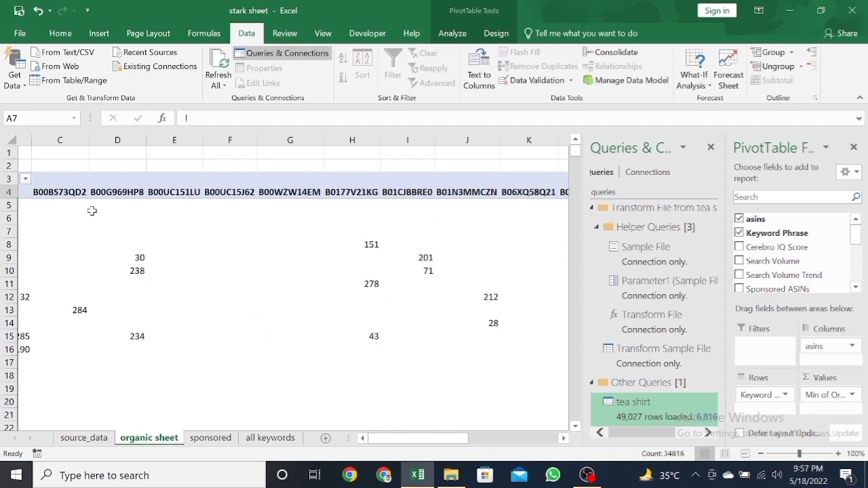
left_click(143, 193)
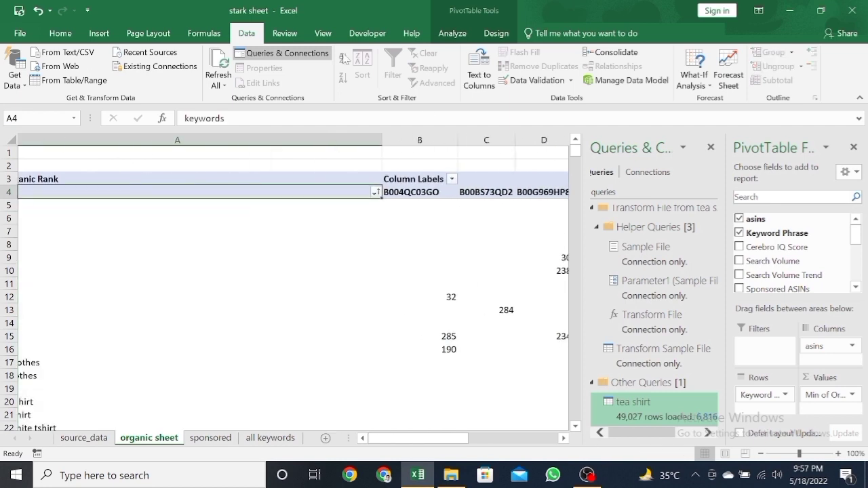
left_click(222, 85)
left_click(243, 101)
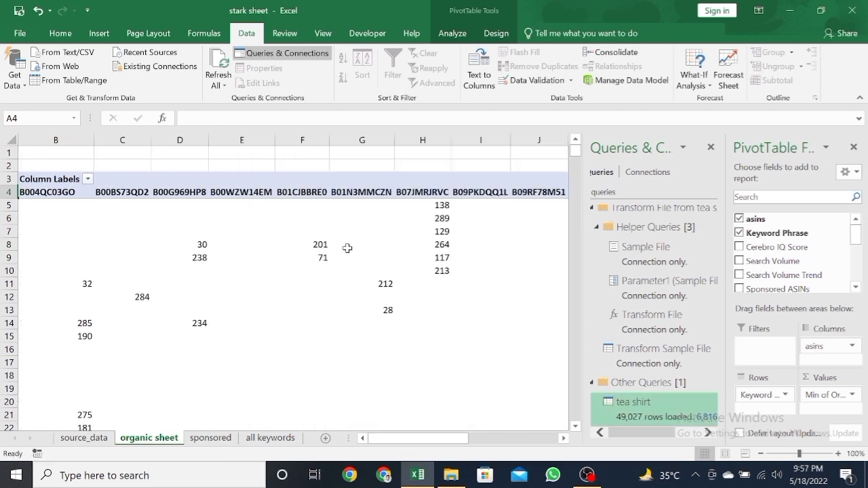
Step: Check how many ASIN headers the organic pivot table has by selecting row 4 from B4 to K4
left_click_drag(56, 195, 478, 192)
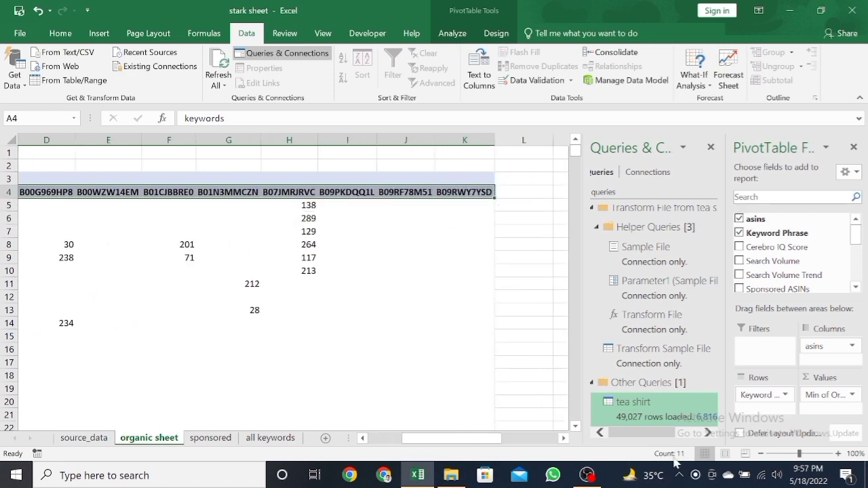
scroll(319, 288, "left", 3)
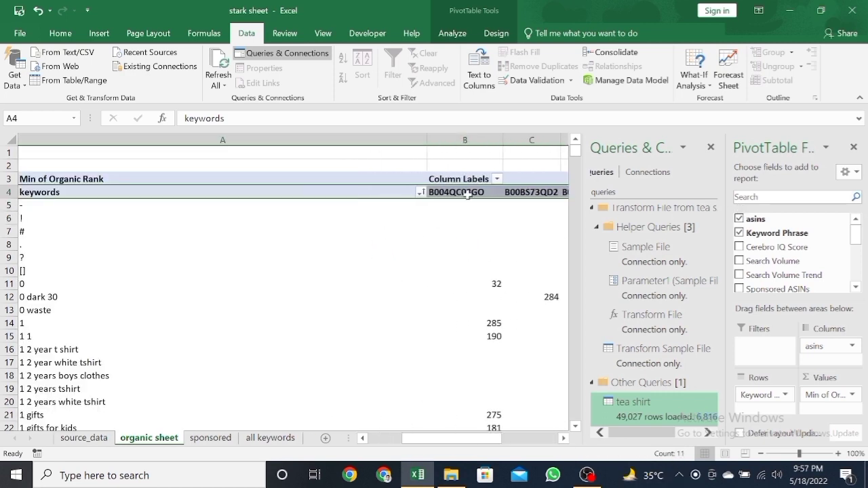
scroll(455, 194, "right", 3)
mouse_move(454, 193)
left_mouse_down()
mouse_move(624, 183)
mouse_move(27, 193)
mouse_move(469, 194)
left_mouse_up()
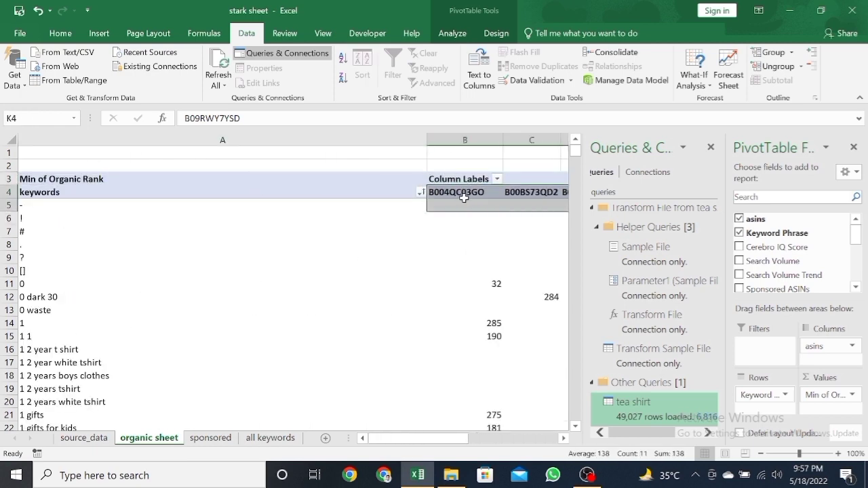
left_click(436, 194)
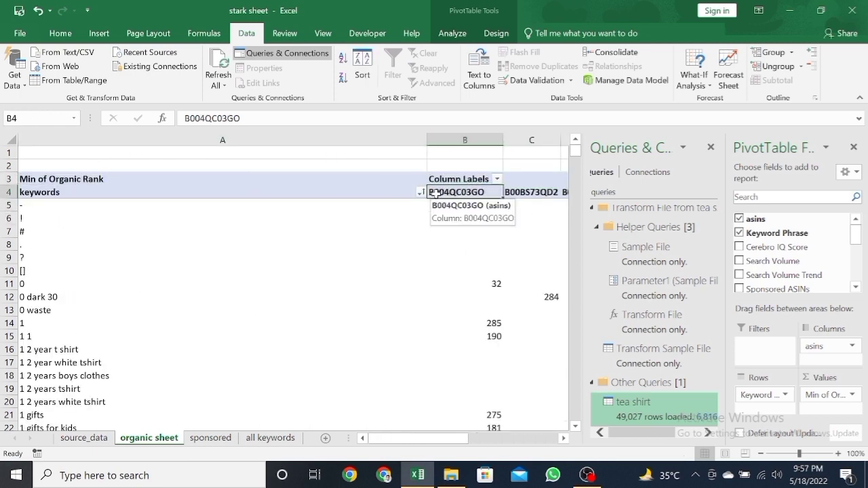
key("ctrl+shift+Right")
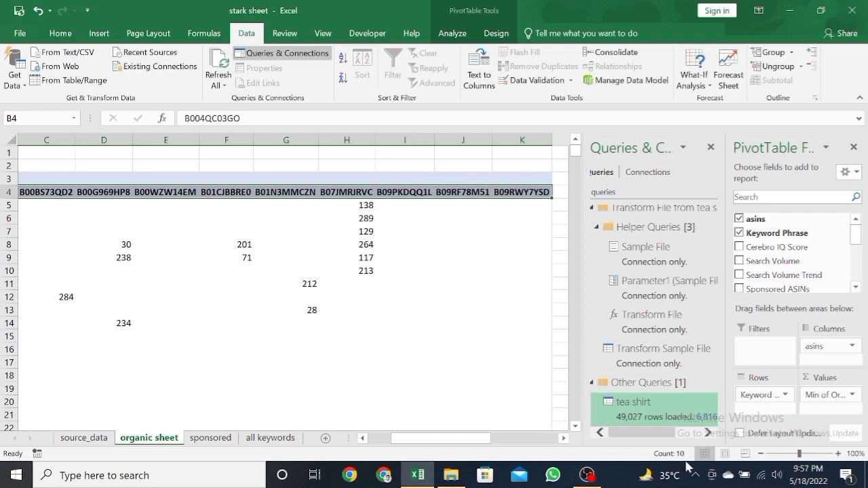
left_click(433, 218)
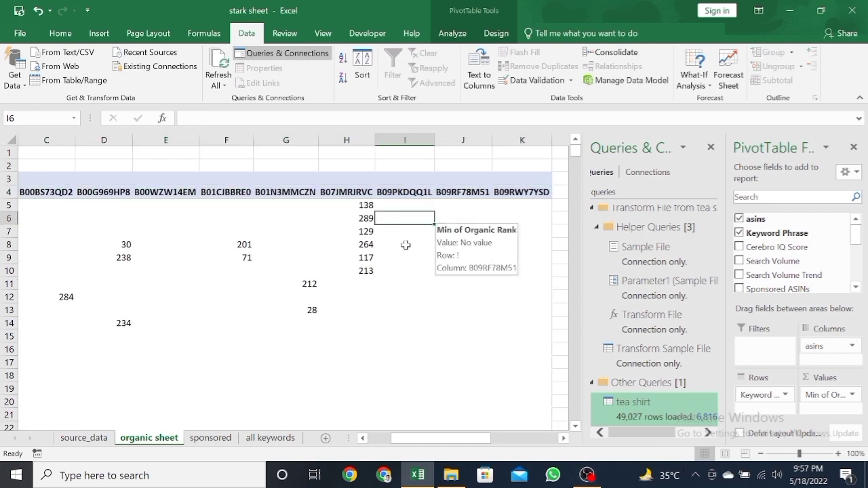
Step: Review the refreshed "sponsored" and "all keywords" pivot sheets and return to "source_data"
left_click(207, 439)
left_click(273, 439)
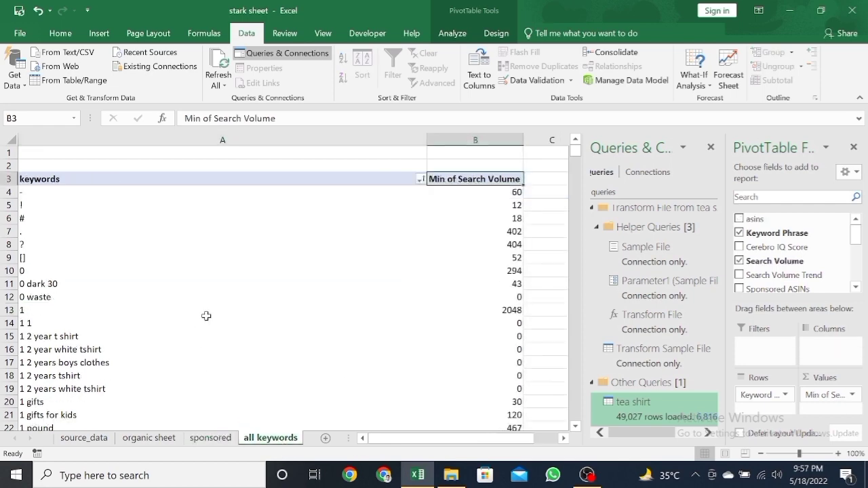
left_click(84, 438)
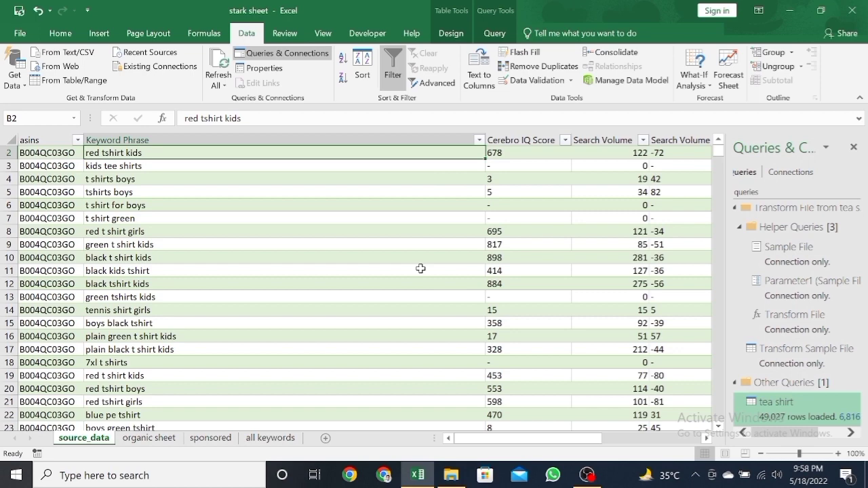
Step: Open the "icing tips_stark sheet" workbook and examine the keyword rows, ASIN ranks and summary rows on its "organic sheet"
key("super")
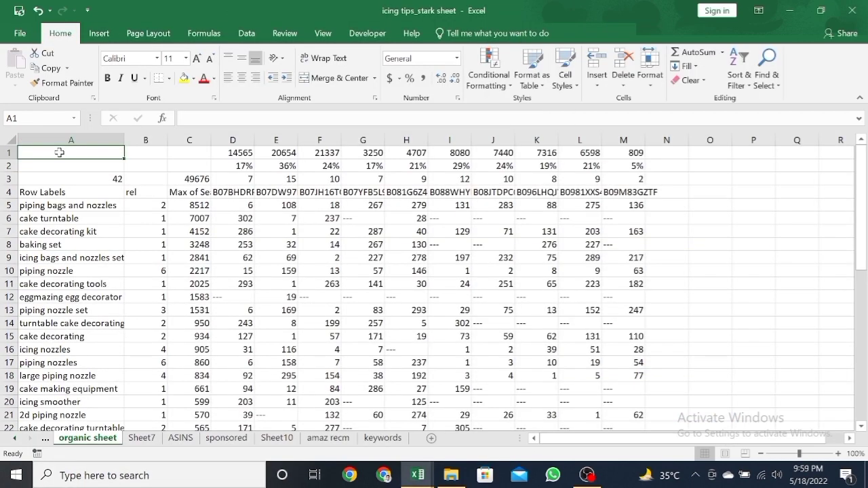
left_click_drag(60, 153, 468, 300)
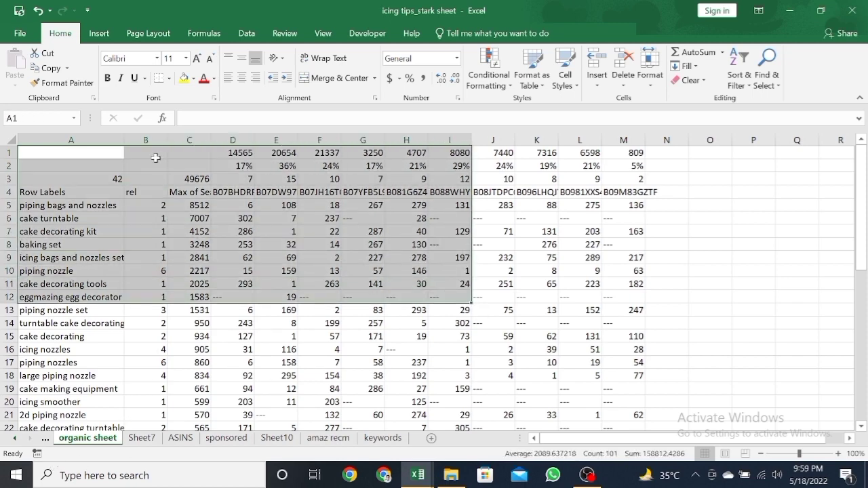
left_click_drag(155, 158, 623, 350)
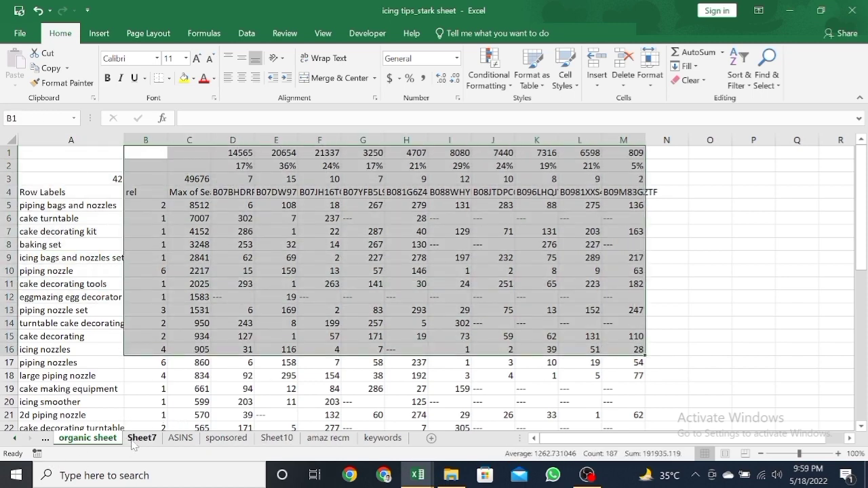
Step: Examine the "ASINS" sheet's seller columns, from seller, ASIN, profile URL and brand name across to the sales, fee and dimension columns
left_click(180, 439)
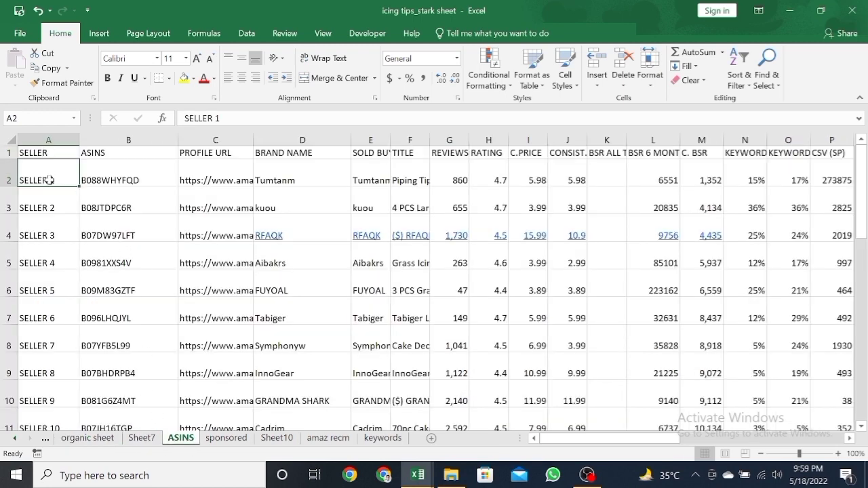
left_click_drag(48, 179, 54, 318)
left_click_drag(136, 170, 132, 318)
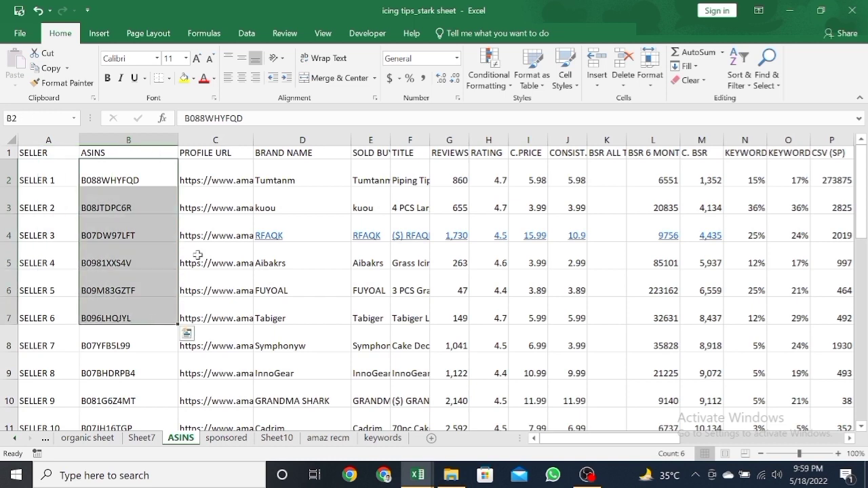
left_click_drag(225, 164, 258, 278)
left_click_drag(330, 163, 333, 273)
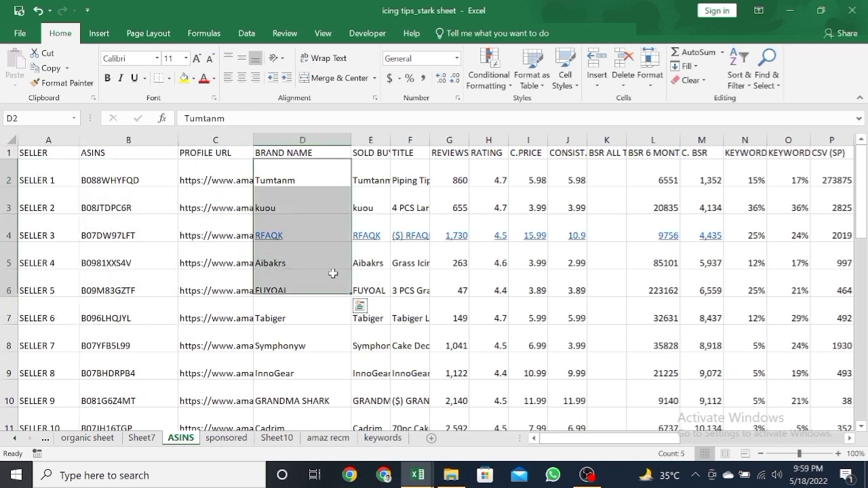
left_click_drag(380, 165, 378, 264)
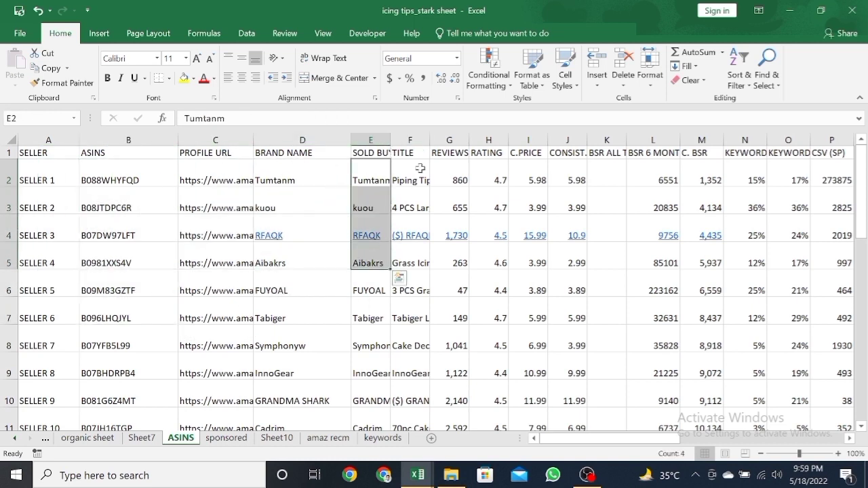
left_click_drag(420, 168, 477, 268)
left_click(40, 153)
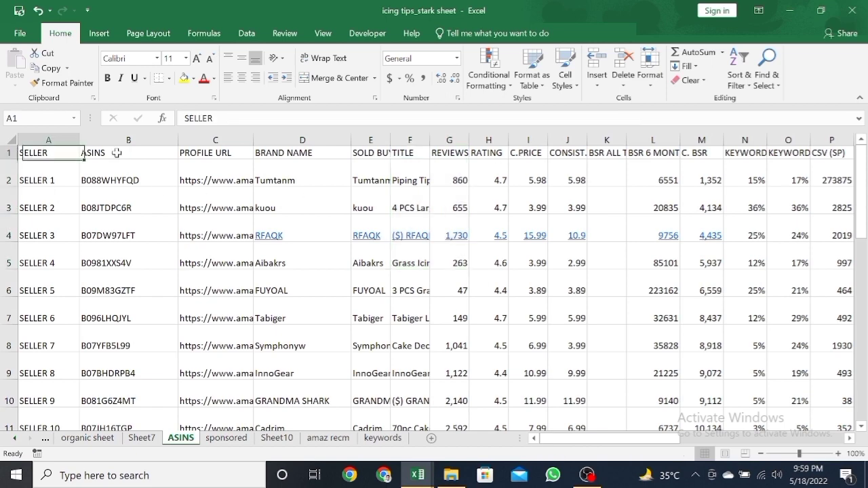
left_click_drag(116, 153, 825, 156)
left_click_drag(629, 189, 633, 323)
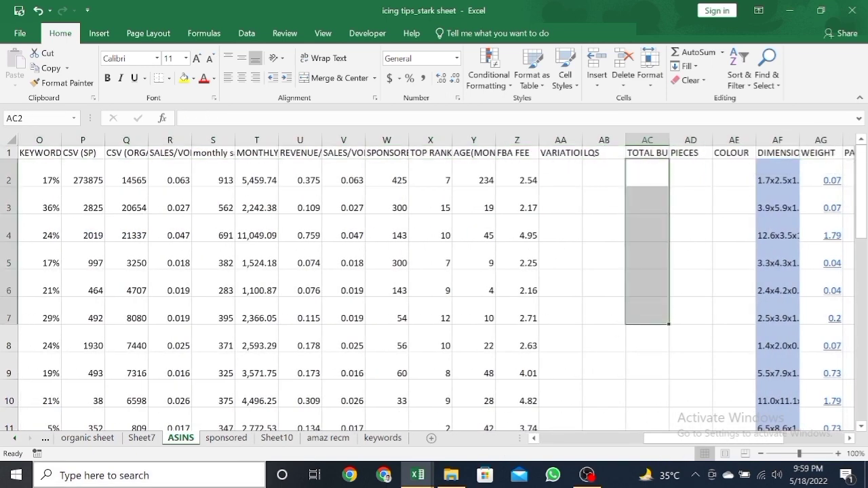
Step: Examine the keyword rows and summary rows on the "sponsored" sheet and compare them with the sales columns on "ASINS"
left_click(226, 438)
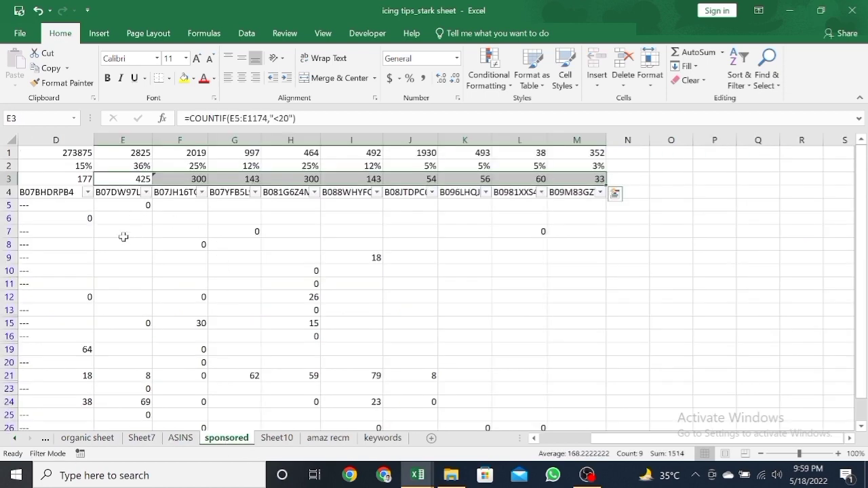
scroll(123, 236, "left", 3)
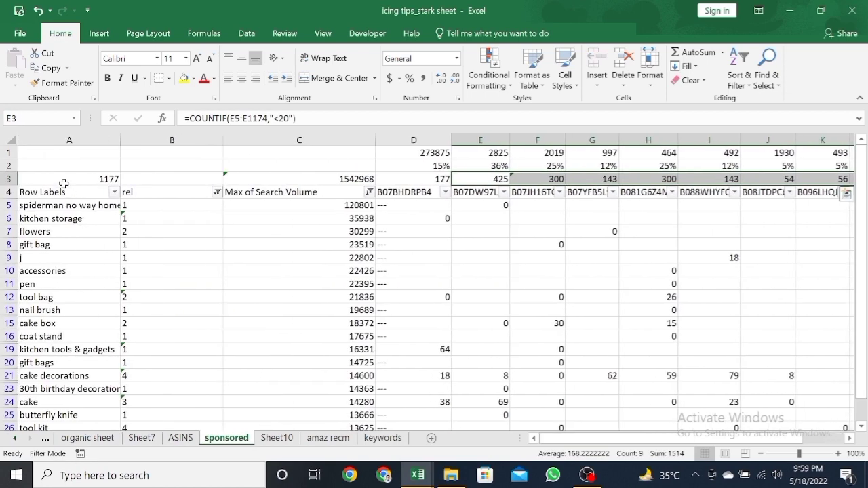
left_click_drag(63, 178, 503, 415)
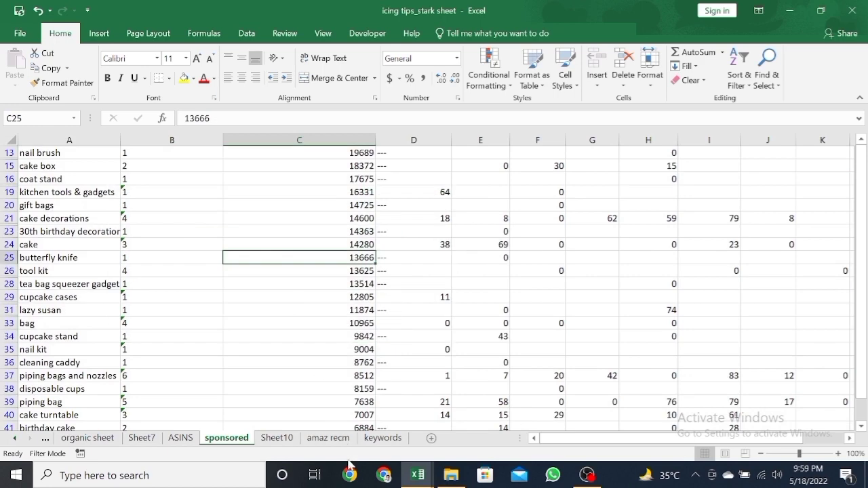
left_click(178, 439)
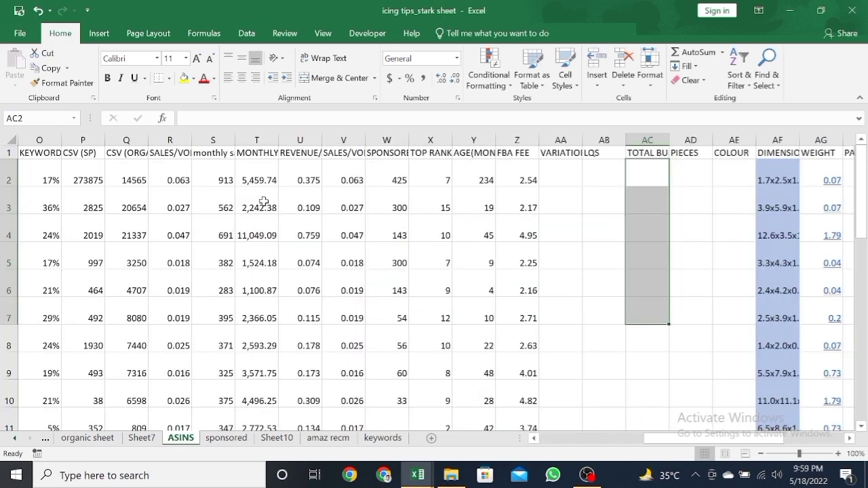
scroll(271, 275, "down", 1)
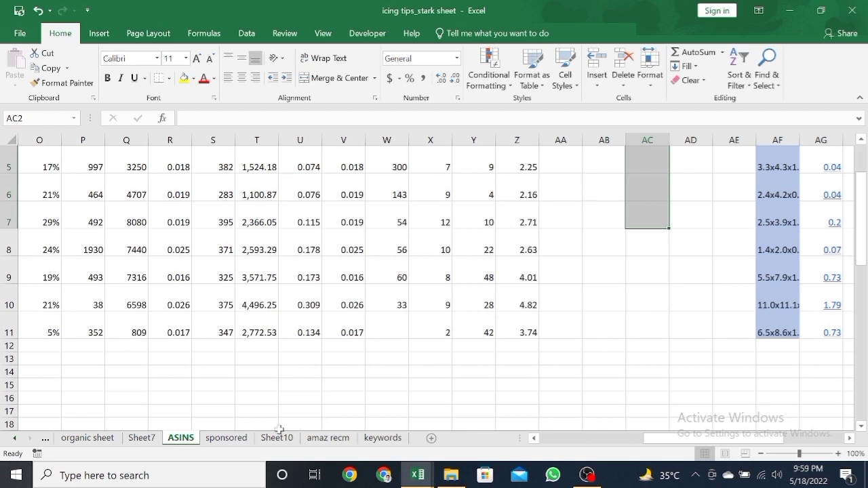
Step: Examine the keyword and search volume data on the "amaz recm" and "keywords" sheets
left_click(319, 438)
left_click_drag(229, 271, 488, 312)
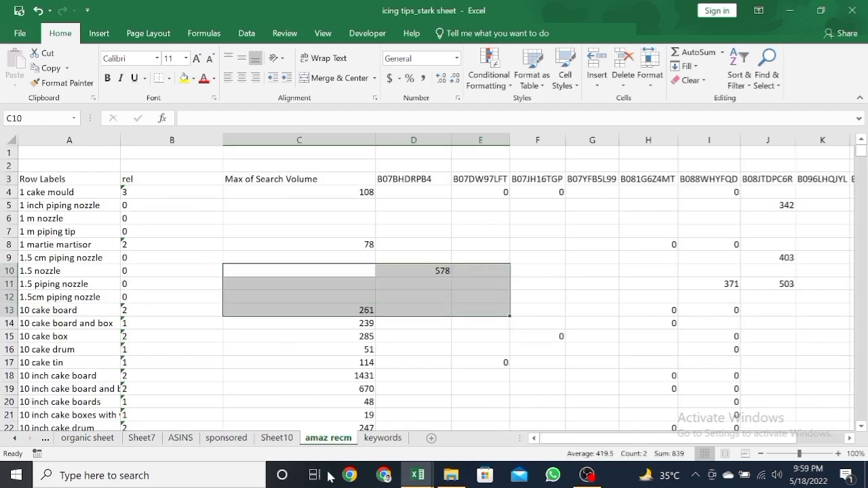
left_click(383, 438)
left_click_drag(129, 205, 80, 312)
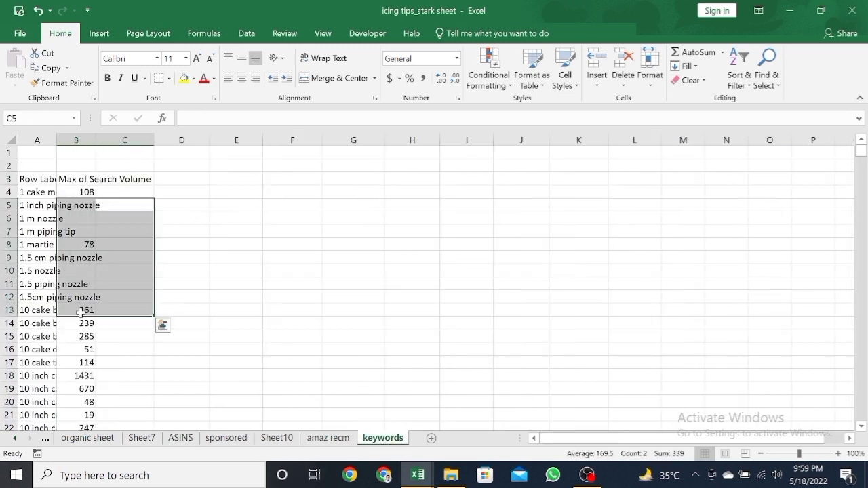